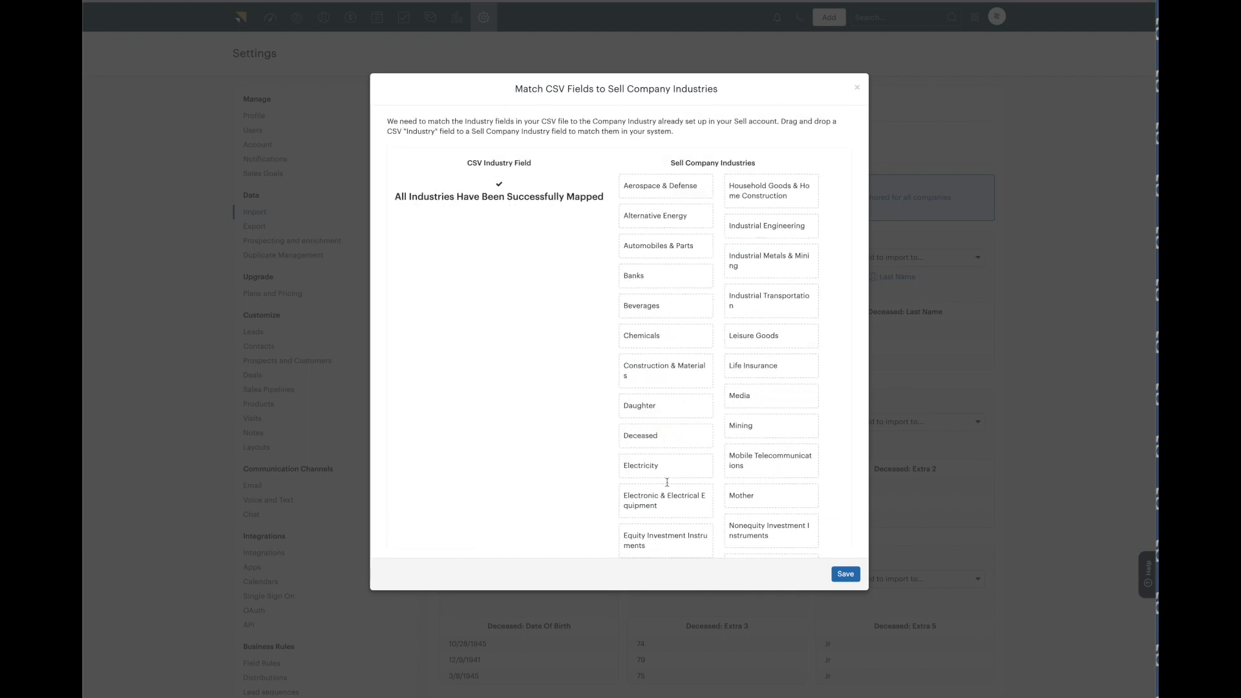
Step: Save the company industry matches and map the Company Name column to the suggested Company Name field
{"action": "left_click", "coordinate": [840, 570]}
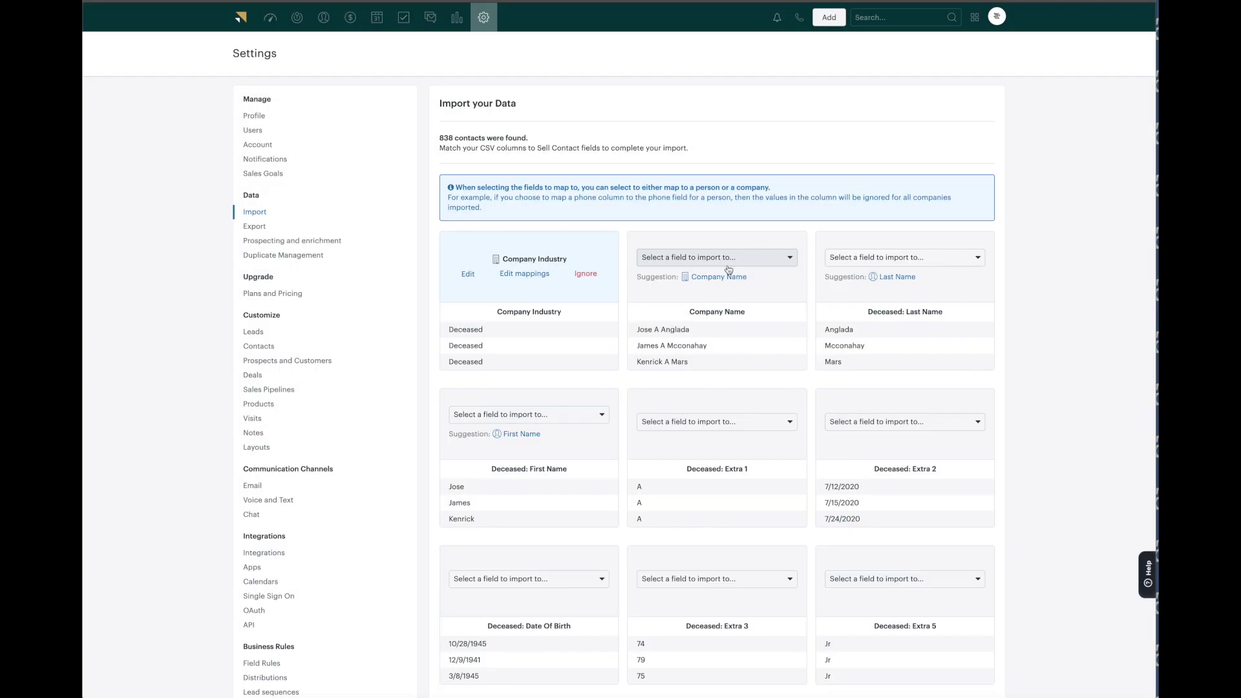
{"action": "left_click", "coordinate": [714, 278]}
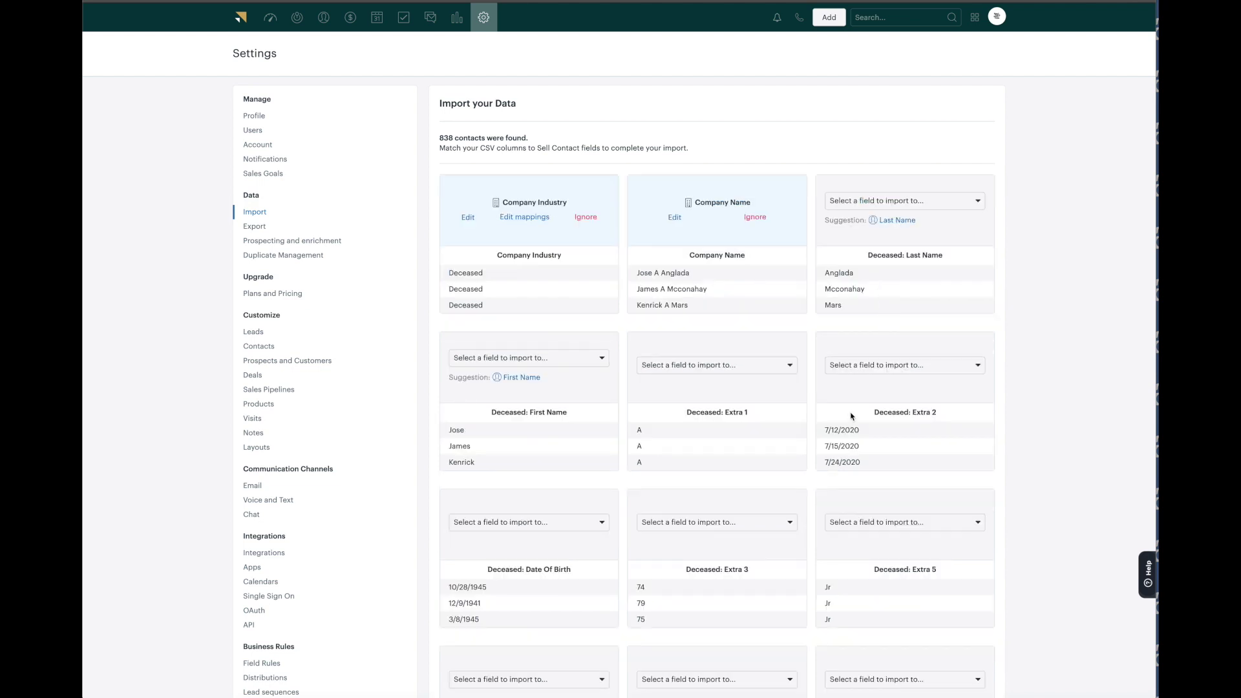
Step: Map the "Deceased: Extra 2" column to the company custom field Date of Death
{"action": "scroll", "coordinate": [763, 403], "scroll_direction": "down", "scroll_amount": 2}
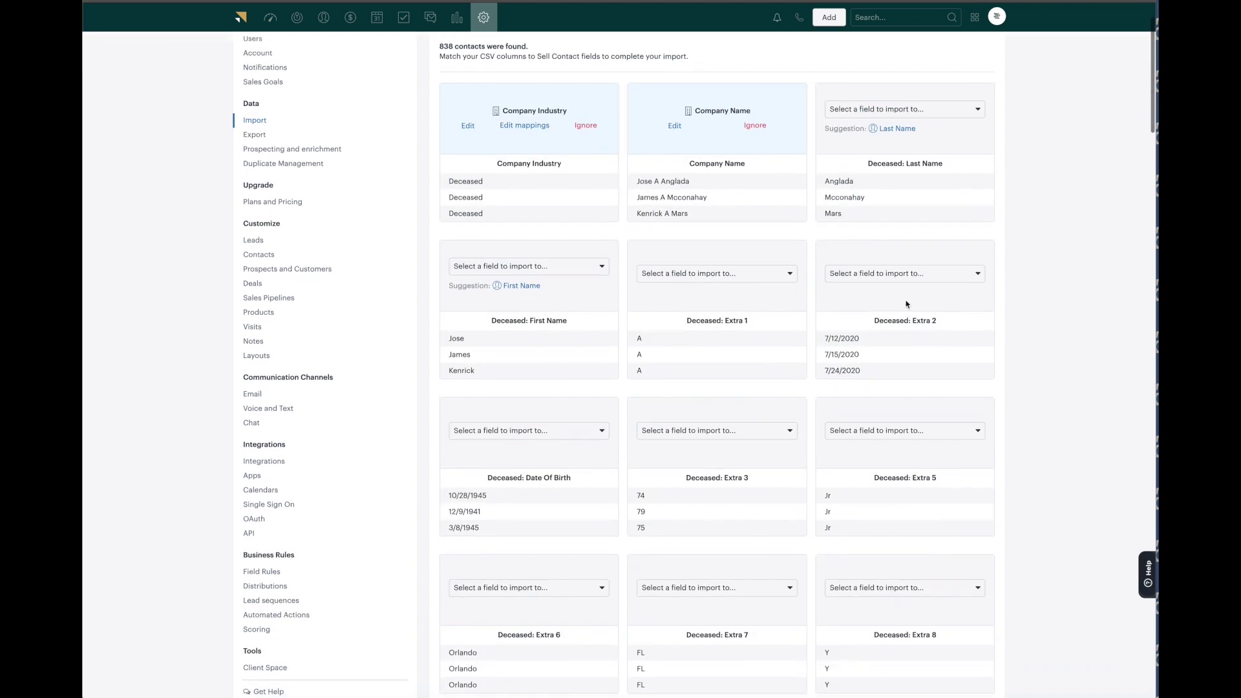
{"action": "left_click", "coordinate": [892, 273]}
{"action": "scroll", "coordinate": [886, 391], "scroll_direction": "down", "scroll_amount": 8}
{"action": "scroll", "coordinate": [889, 393], "scroll_direction": "down", "scroll_amount": 6}
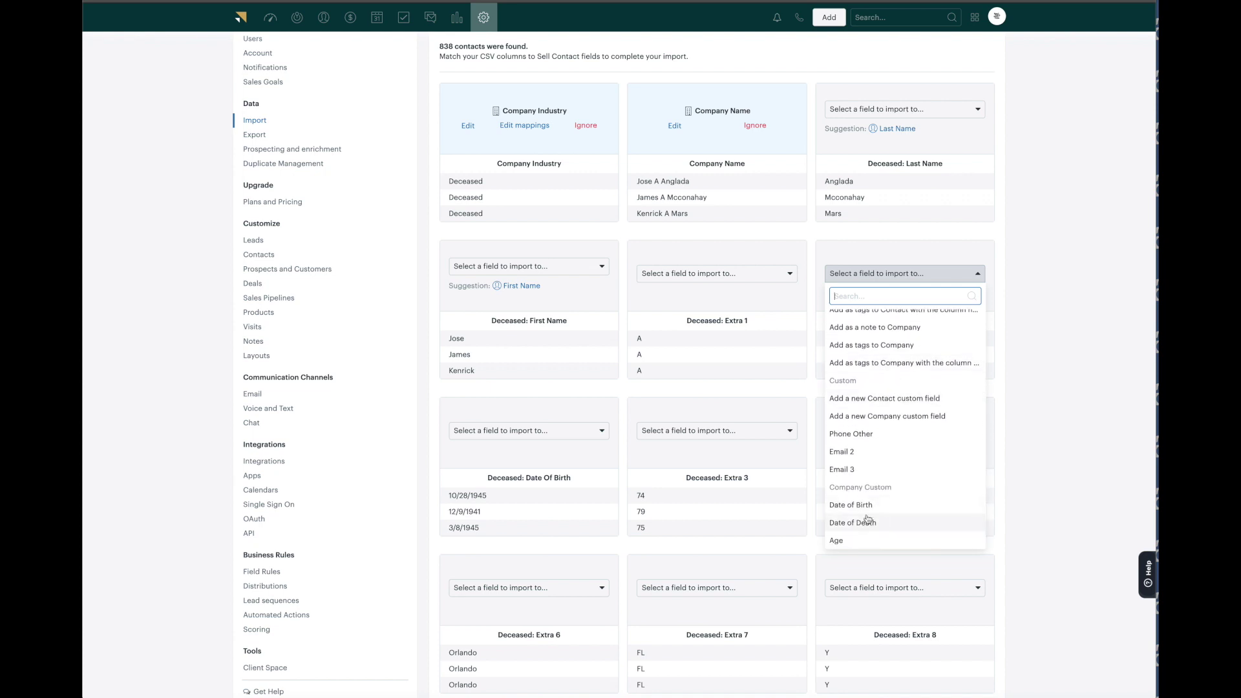
{"action": "left_click", "coordinate": [867, 522]}
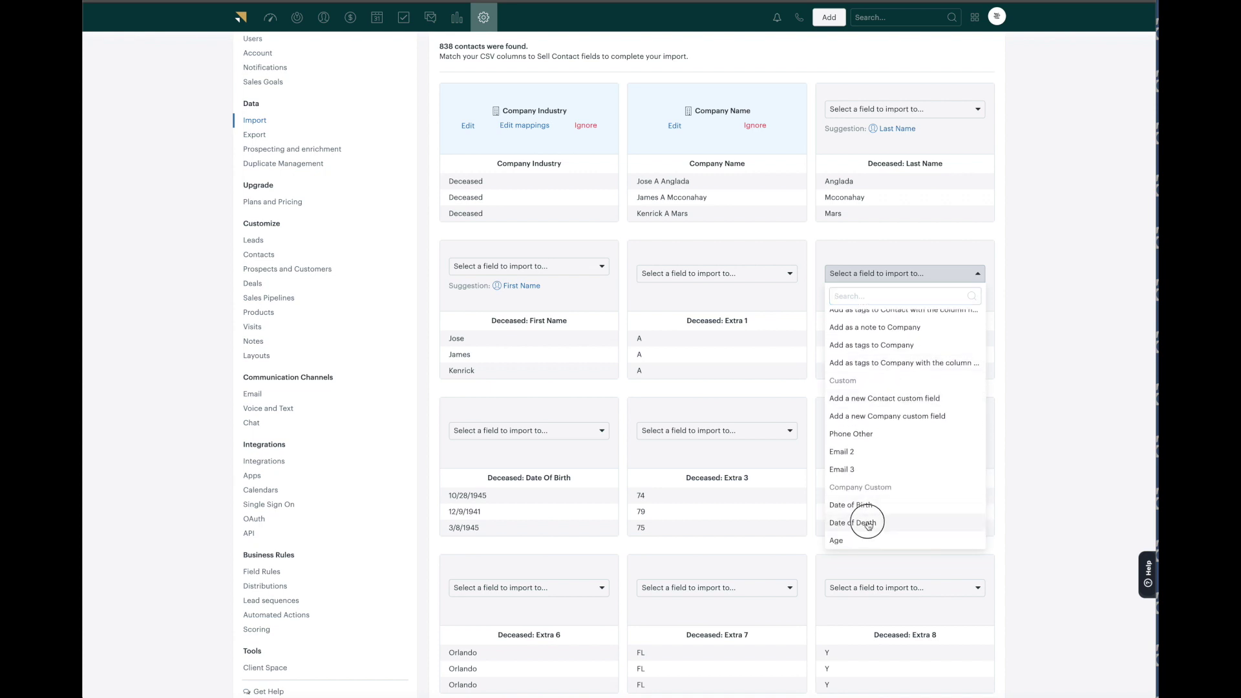
Step: Map "Deceased: Date Of Birth" to the company custom field Date of Birth and "Deceased: Extra 3" to Age
{"action": "left_click", "coordinate": [510, 430]}
{"action": "scroll", "coordinate": [528, 394], "scroll_direction": "down", "scroll_amount": 7}
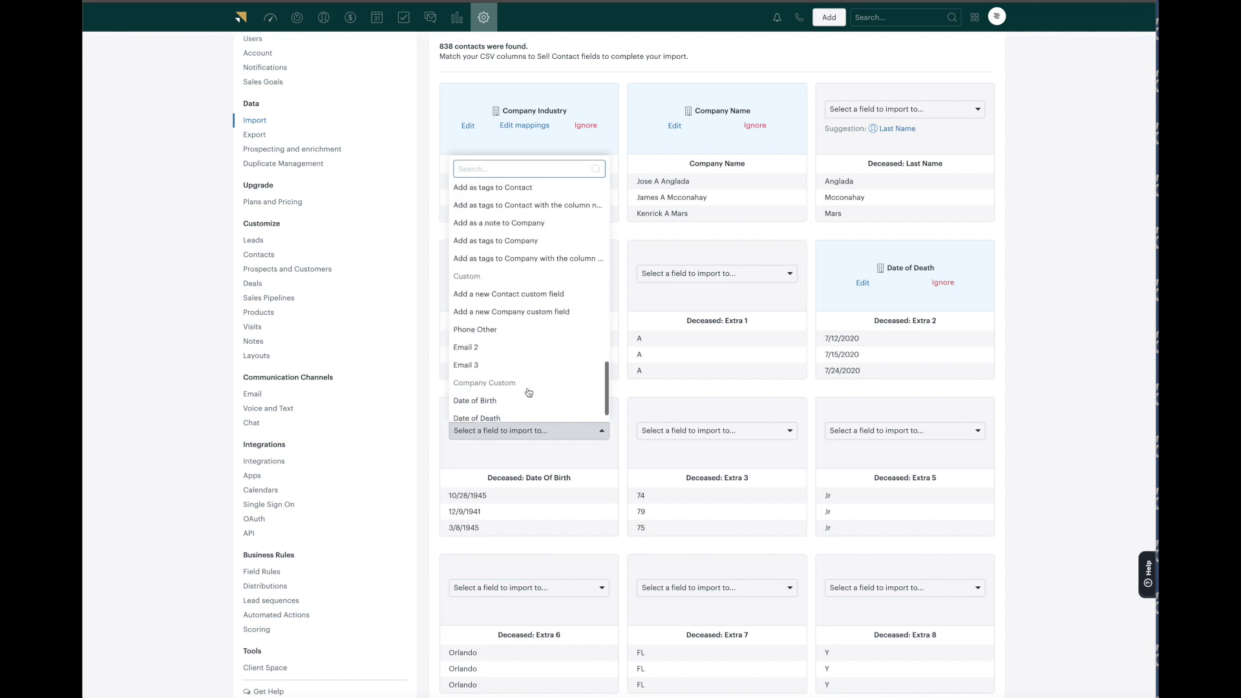
{"action": "left_click", "coordinate": [503, 389]}
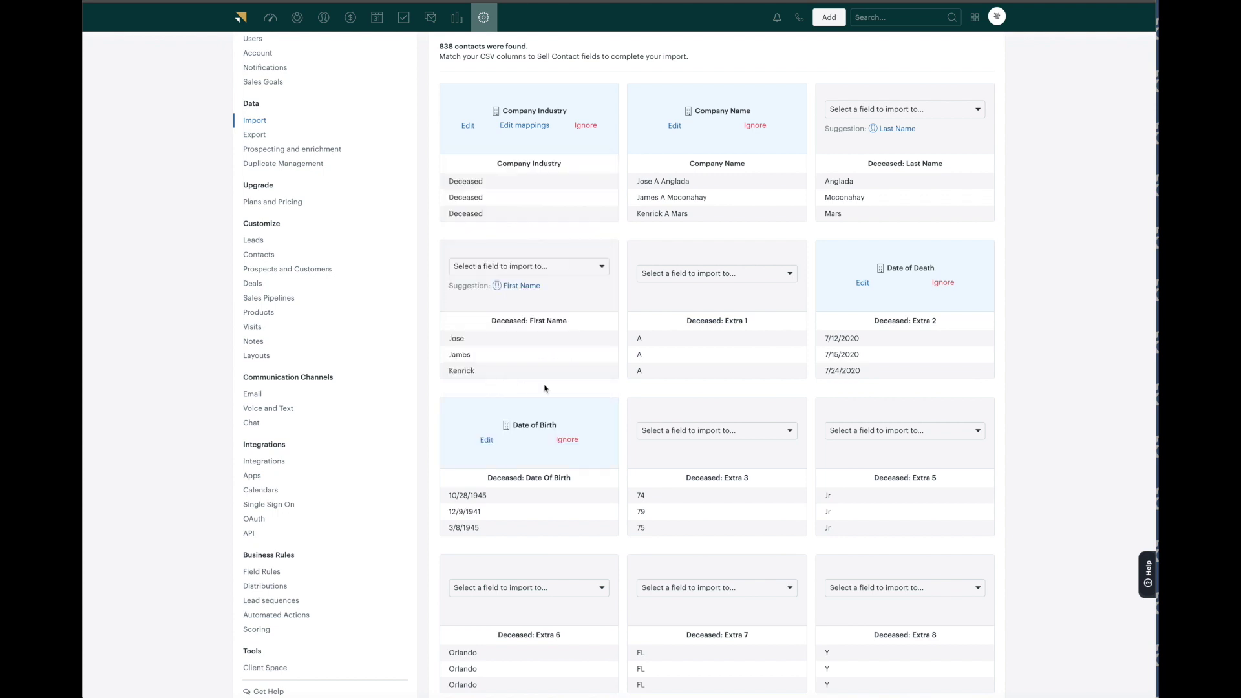
{"action": "left_click", "coordinate": [712, 432]}
{"action": "scroll", "coordinate": [716, 351], "scroll_direction": "down", "scroll_amount": 10}
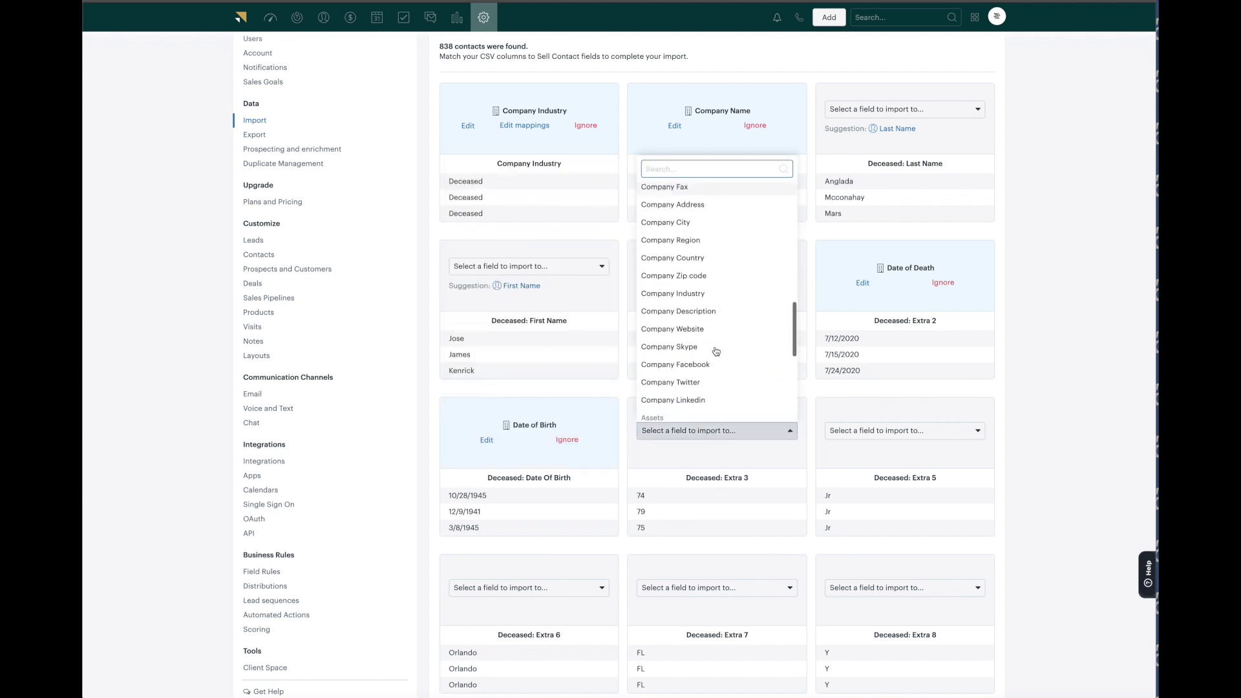
{"action": "left_click", "coordinate": [648, 414]}
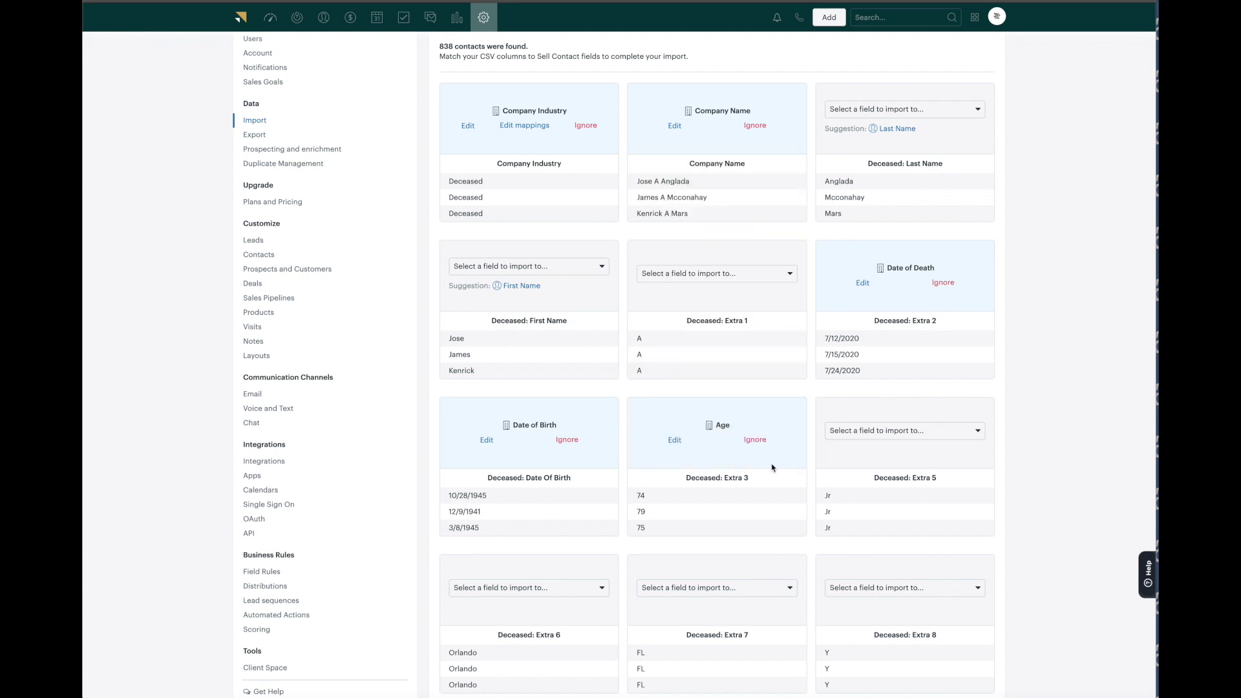
Step: Map the "Propety Maling Street" column to the suggested Company Address field
{"action": "scroll", "coordinate": [693, 472], "scroll_direction": "down", "scroll_amount": 2}
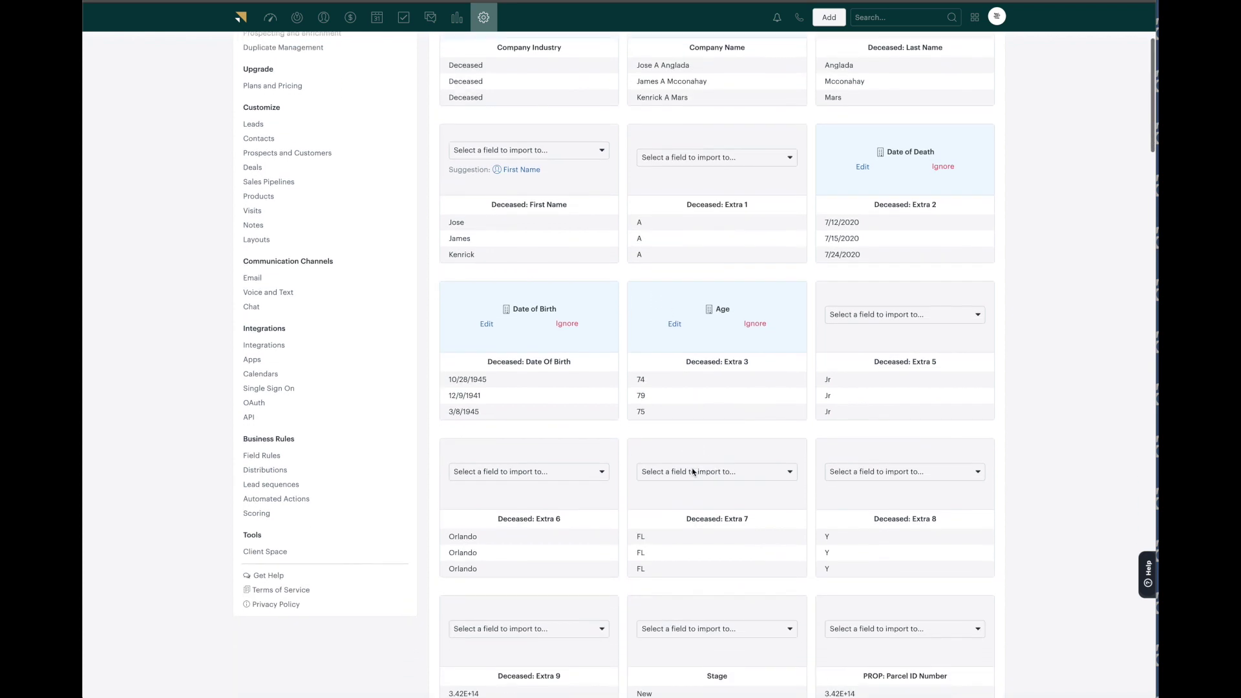
{"action": "scroll", "coordinate": [737, 530], "scroll_direction": "down", "scroll_amount": 7}
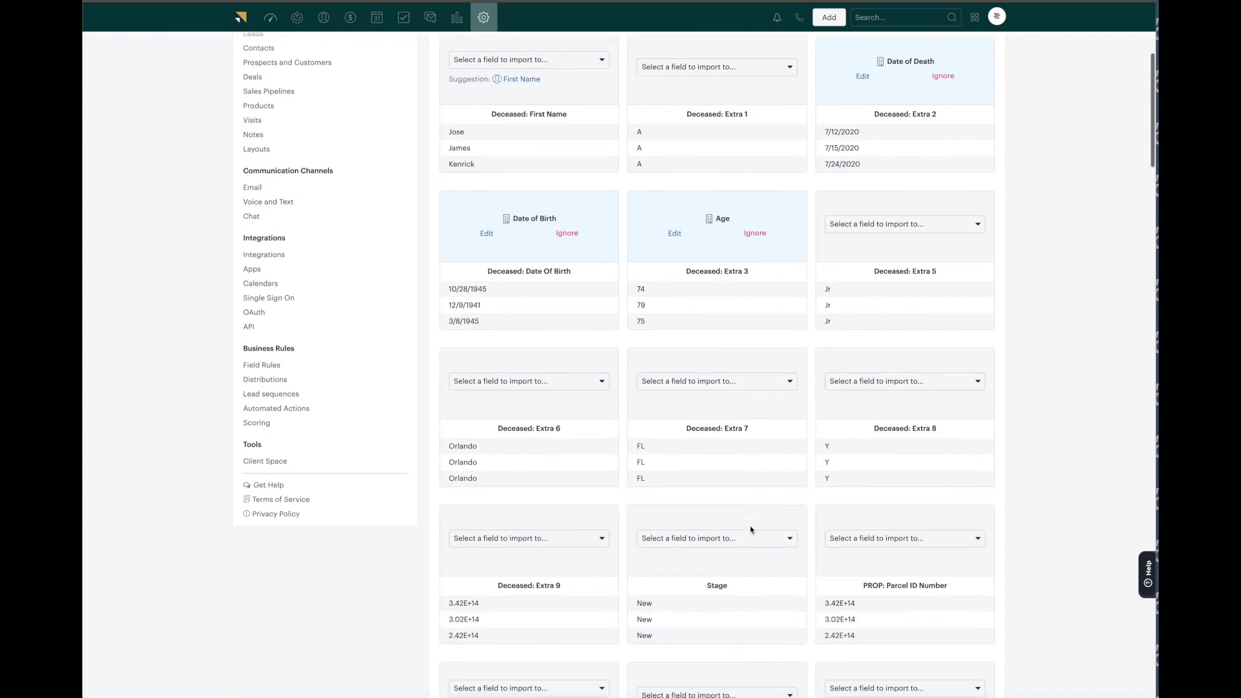
{"action": "scroll", "coordinate": [720, 540], "scroll_direction": "down", "scroll_amount": 3}
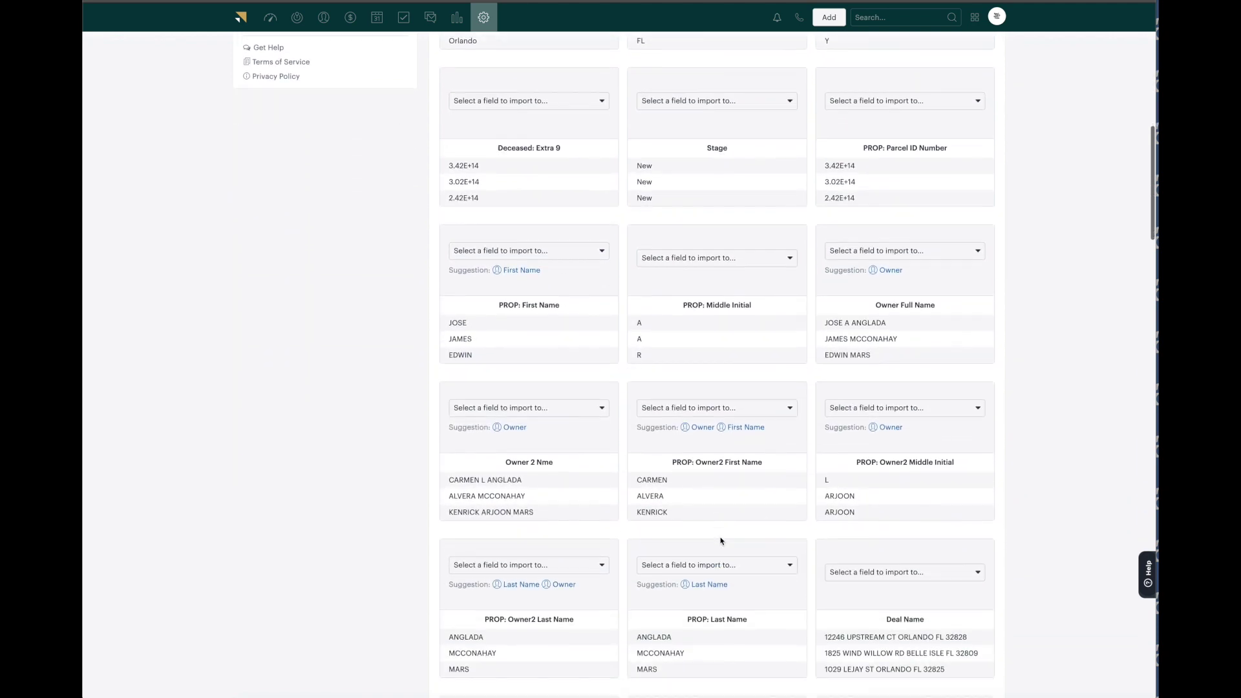
{"action": "scroll", "coordinate": [720, 540], "scroll_direction": "down", "scroll_amount": 2}
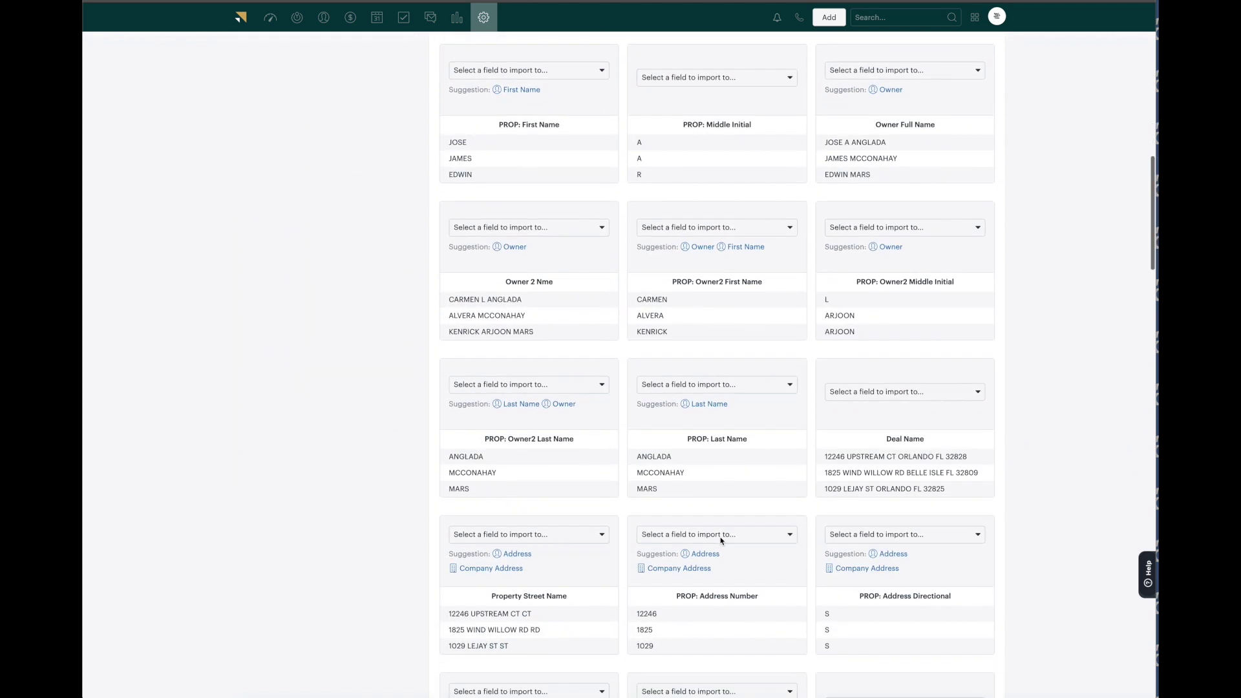
{"action": "scroll", "coordinate": [665, 581], "scroll_direction": "down", "scroll_amount": 6}
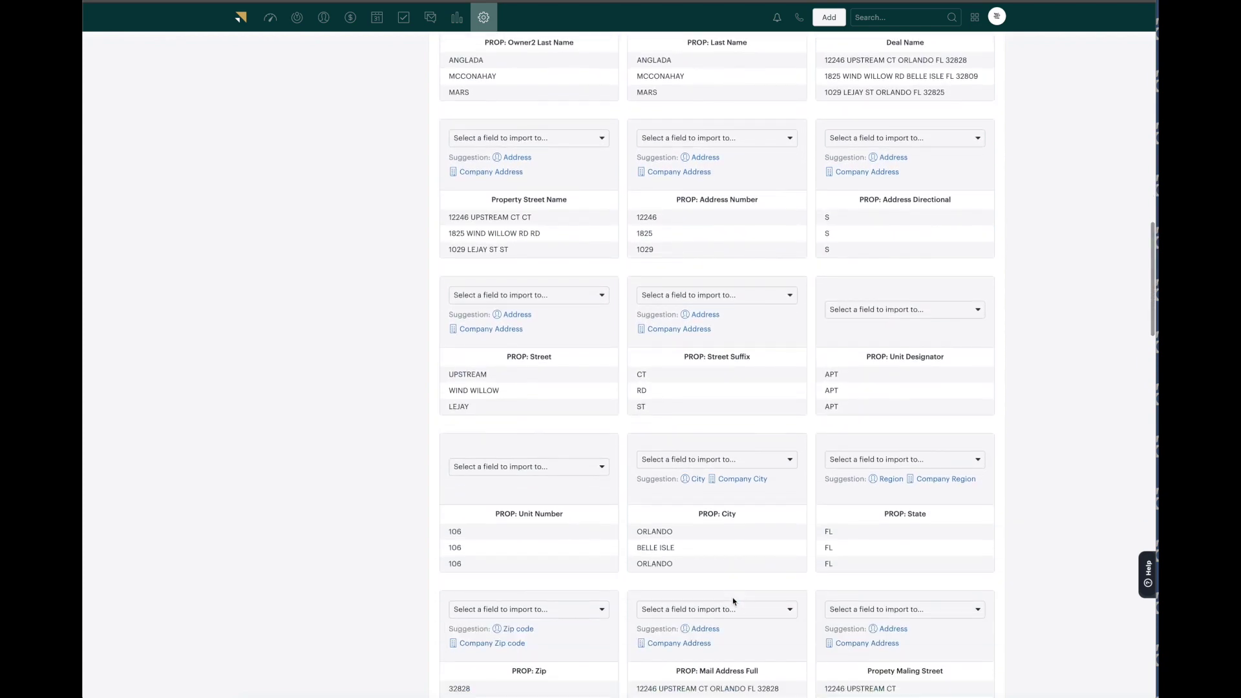
{"action": "scroll", "coordinate": [733, 601], "scroll_direction": "down", "scroll_amount": 3}
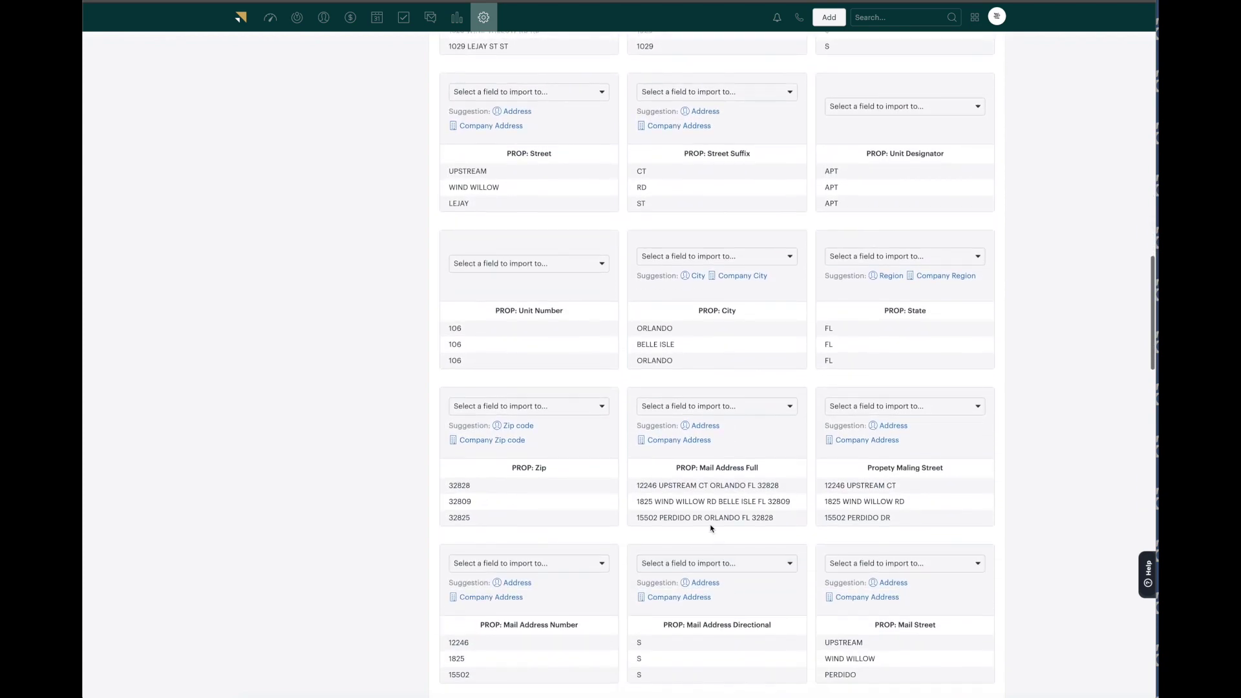
{"action": "scroll", "coordinate": [717, 510], "scroll_direction": "down", "scroll_amount": 2}
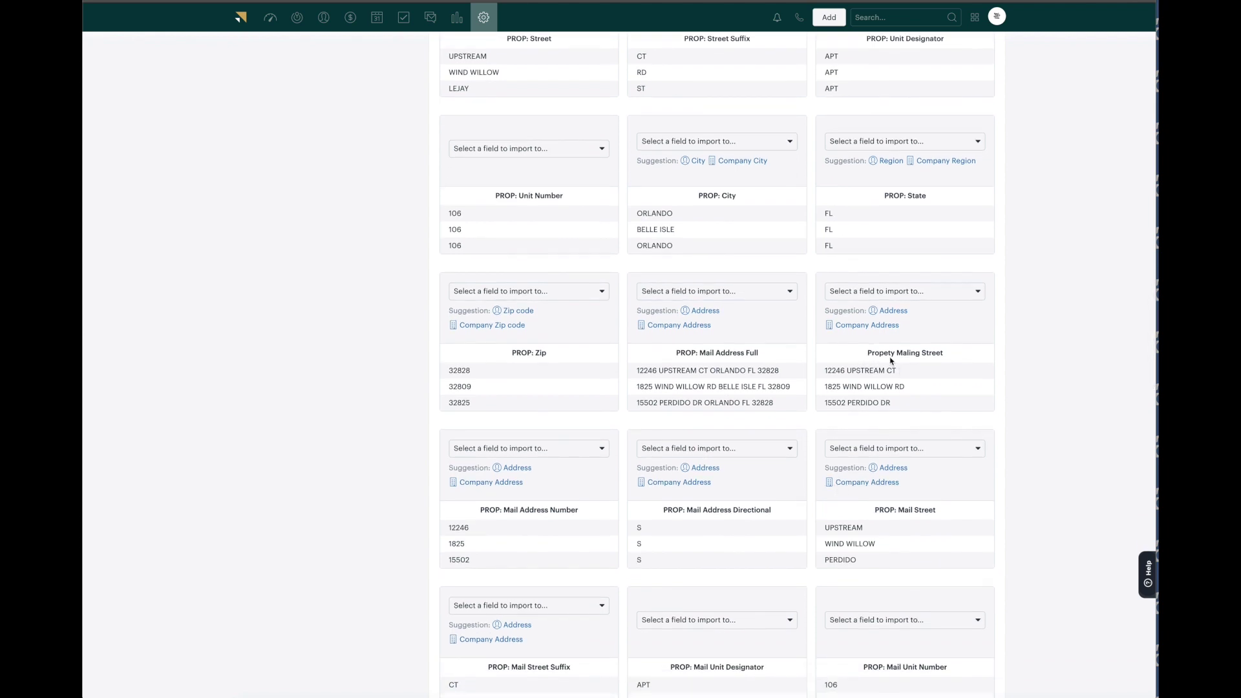
{"action": "left_click", "coordinate": [862, 325]}
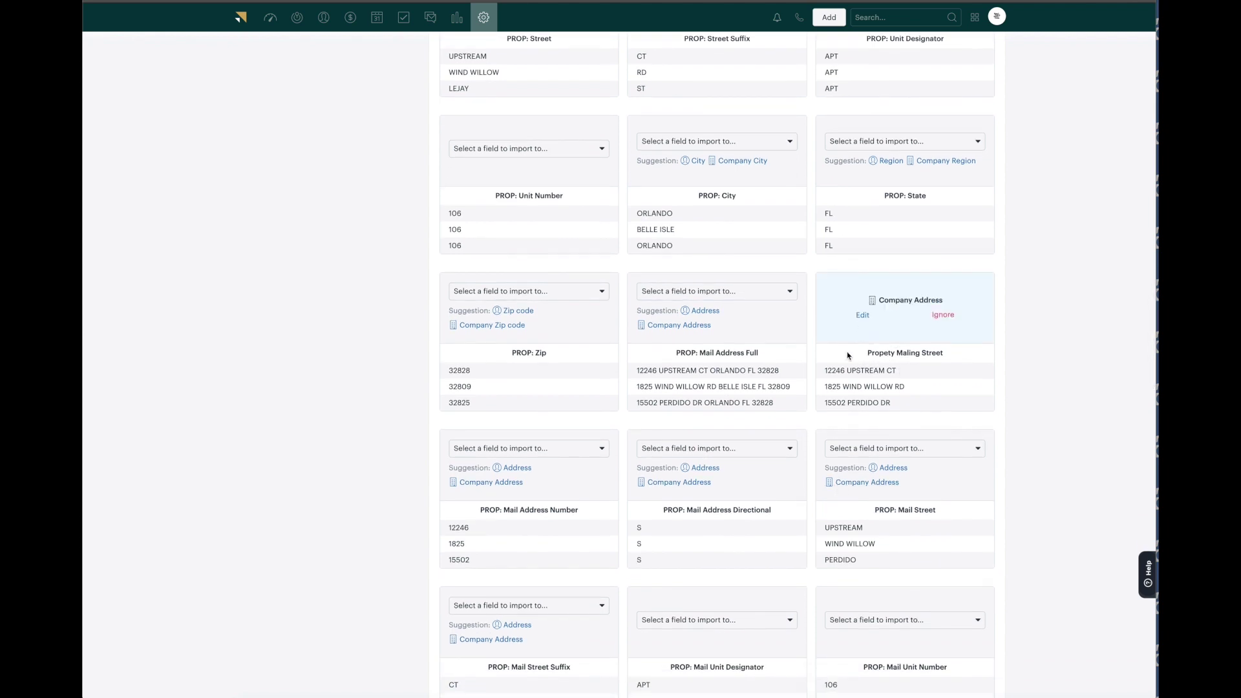
Step: Map the PROP: Mail City, Mail State and Mail Zip columns to Company City, Company Region and Company Zip code
{"action": "scroll", "coordinate": [720, 492], "scroll_direction": "down", "scroll_amount": 2}
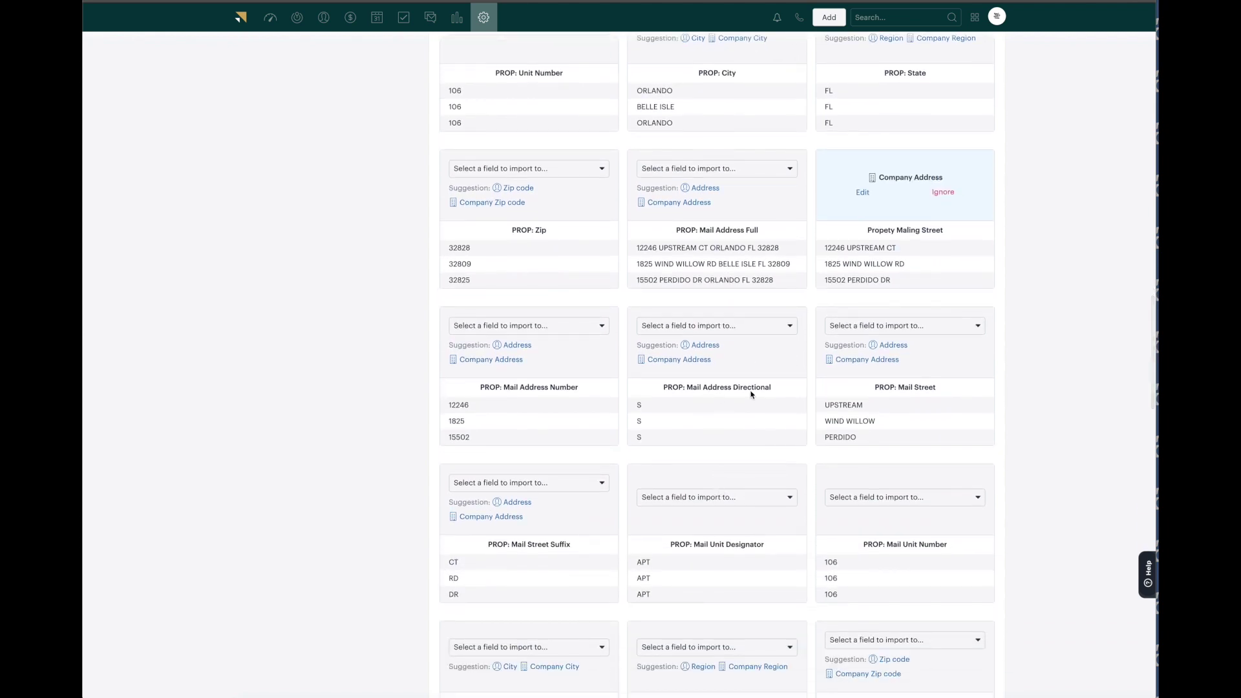
{"action": "scroll", "coordinate": [711, 510], "scroll_direction": "down", "scroll_amount": 1}
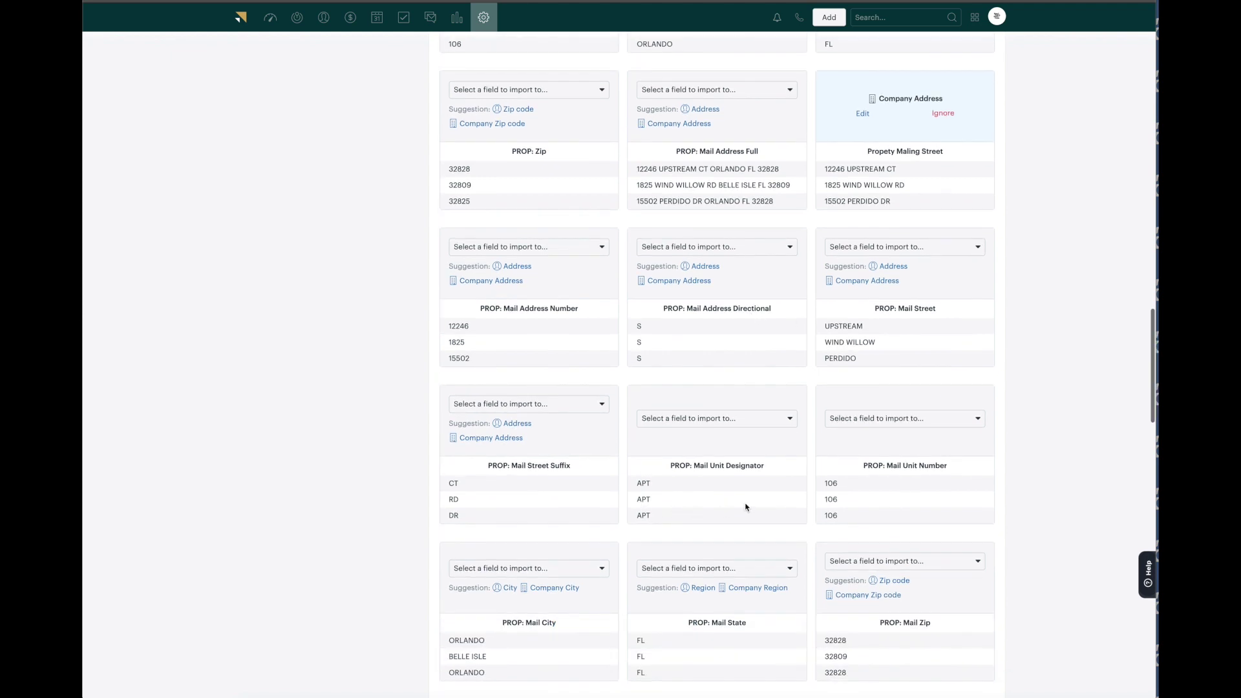
{"action": "scroll", "coordinate": [646, 517], "scroll_direction": "down", "scroll_amount": 1}
{"action": "scroll", "coordinate": [550, 569], "scroll_direction": "down", "scroll_amount": 1}
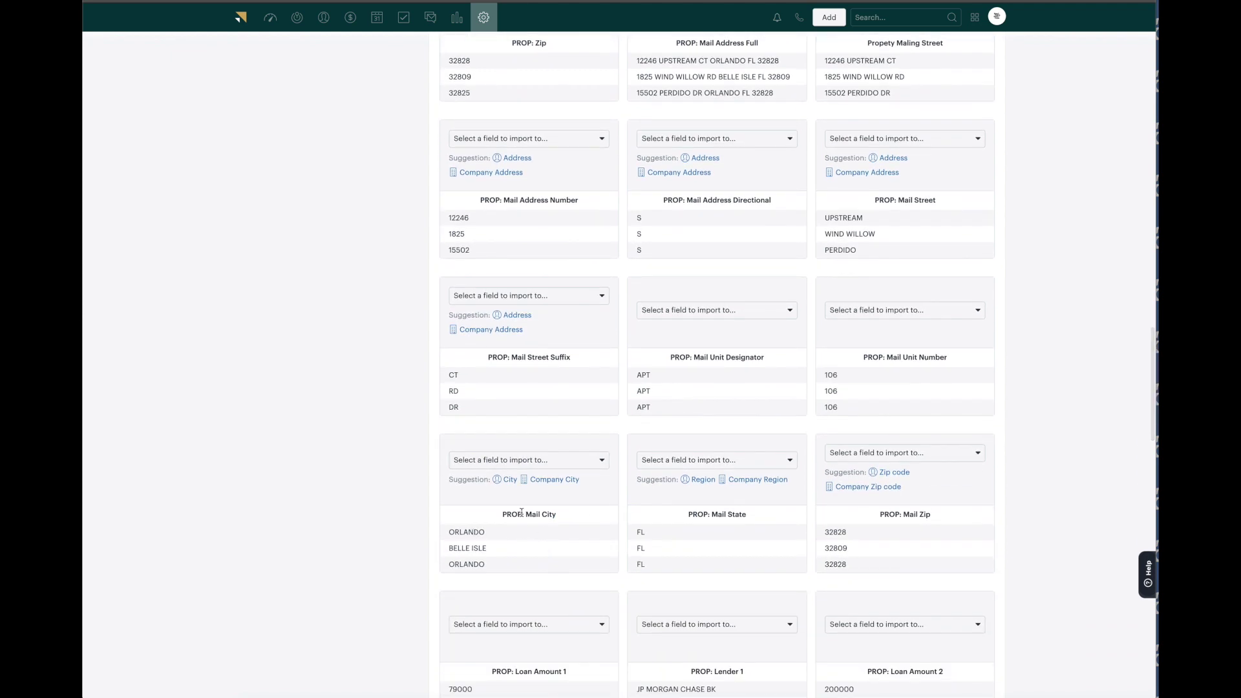
{"action": "left_click", "coordinate": [554, 481]}
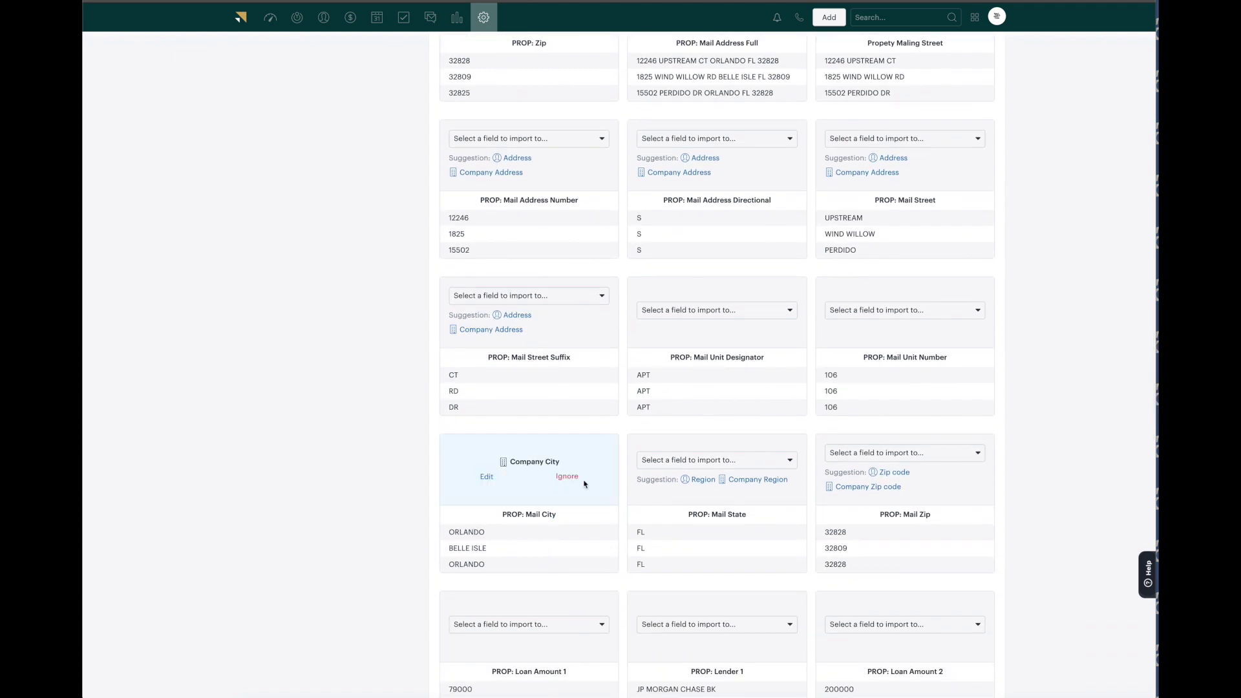
{"action": "left_click", "coordinate": [747, 481]}
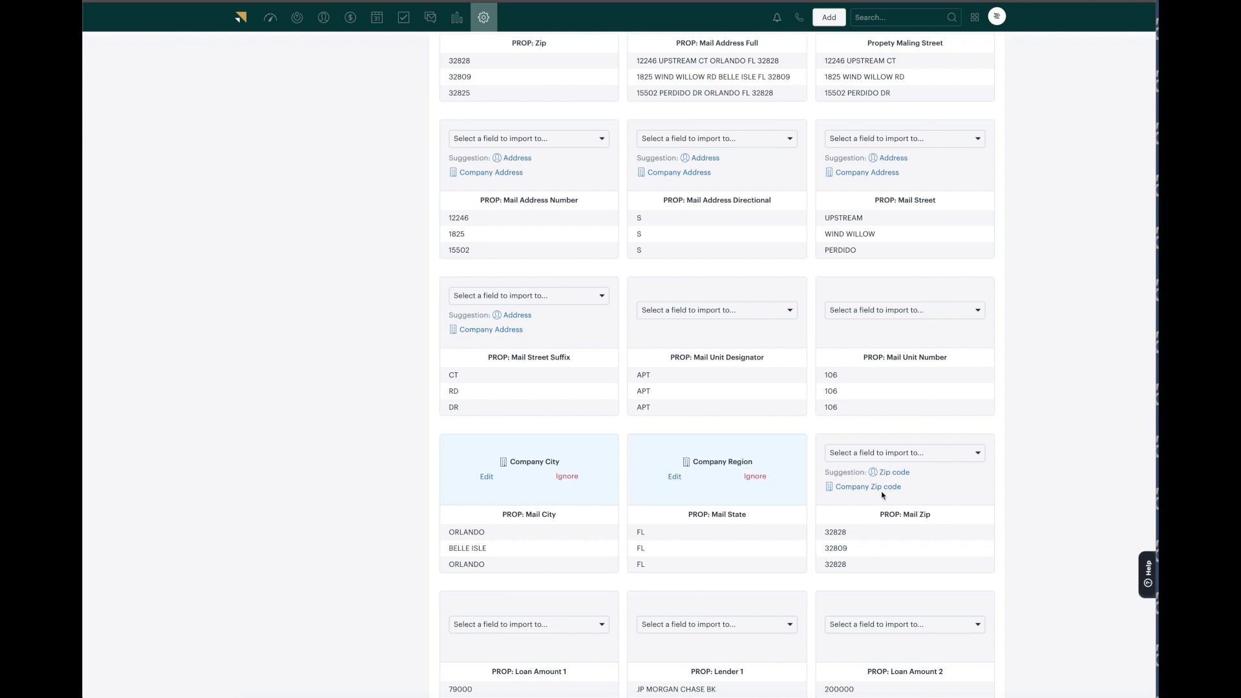
{"action": "left_click", "coordinate": [875, 489]}
Step: Map the Relationship column to the contact Industry field and save the Heir/Relative industry match
{"action": "scroll", "coordinate": [800, 523], "scroll_direction": "down", "scroll_amount": 2}
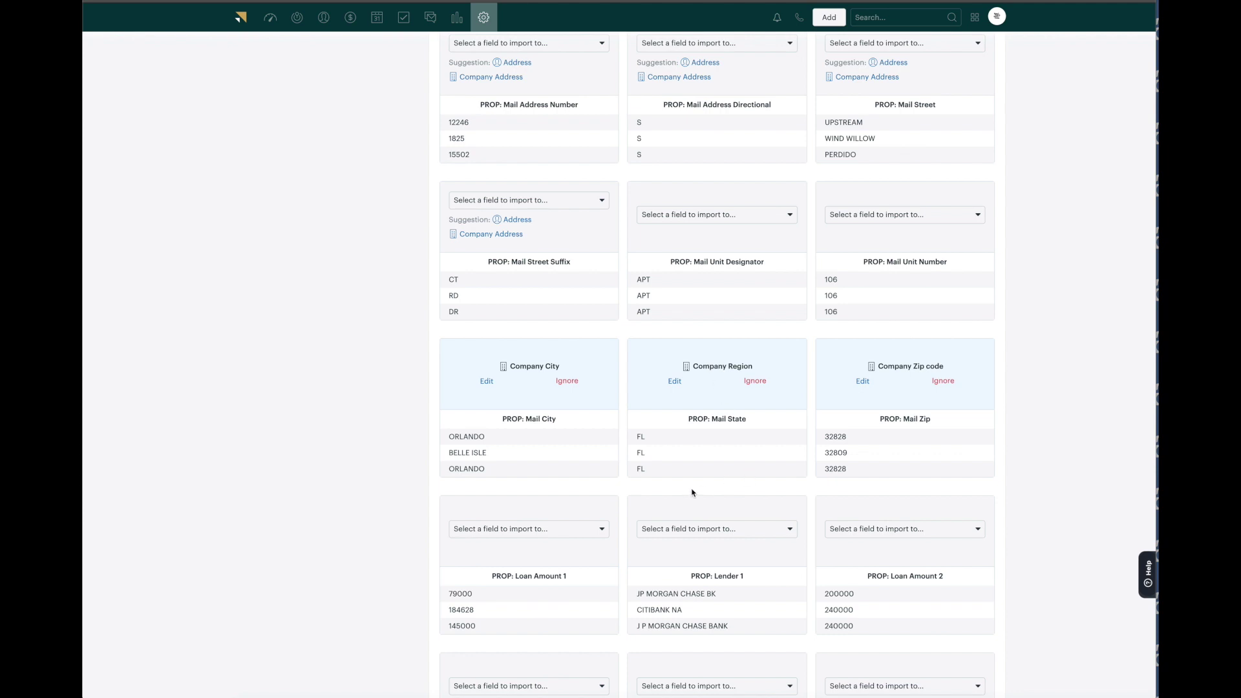
{"action": "scroll", "coordinate": [710, 501], "scroll_direction": "down", "scroll_amount": 6}
{"action": "scroll", "coordinate": [746, 512], "scroll_direction": "down", "scroll_amount": 6}
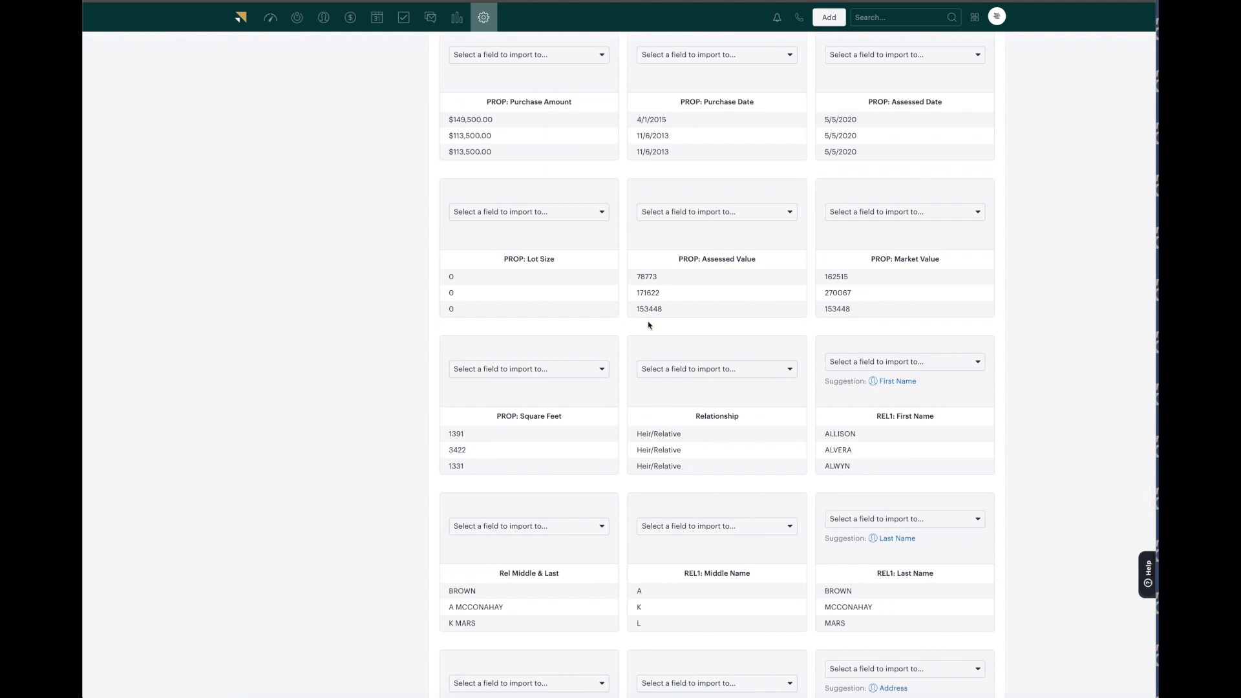
{"action": "left_click", "coordinate": [708, 370]}
{"action": "scroll", "coordinate": [703, 483], "scroll_direction": "down", "scroll_amount": 4}
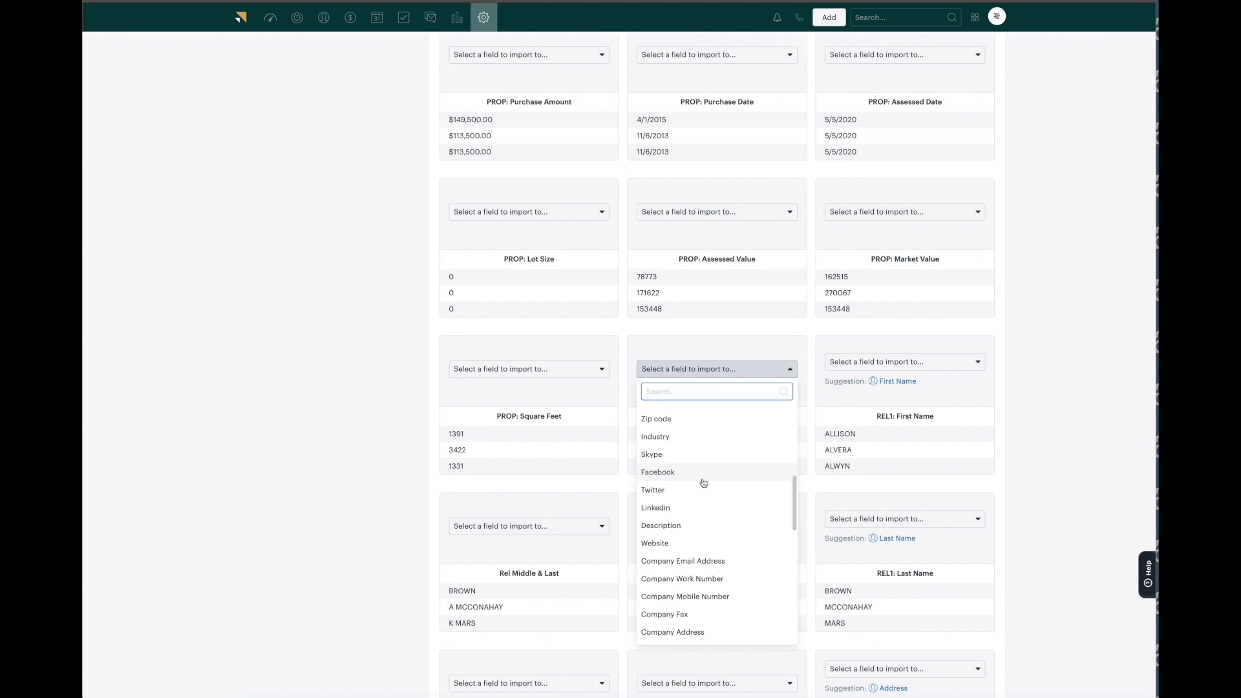
{"action": "left_click", "coordinate": [667, 437]}
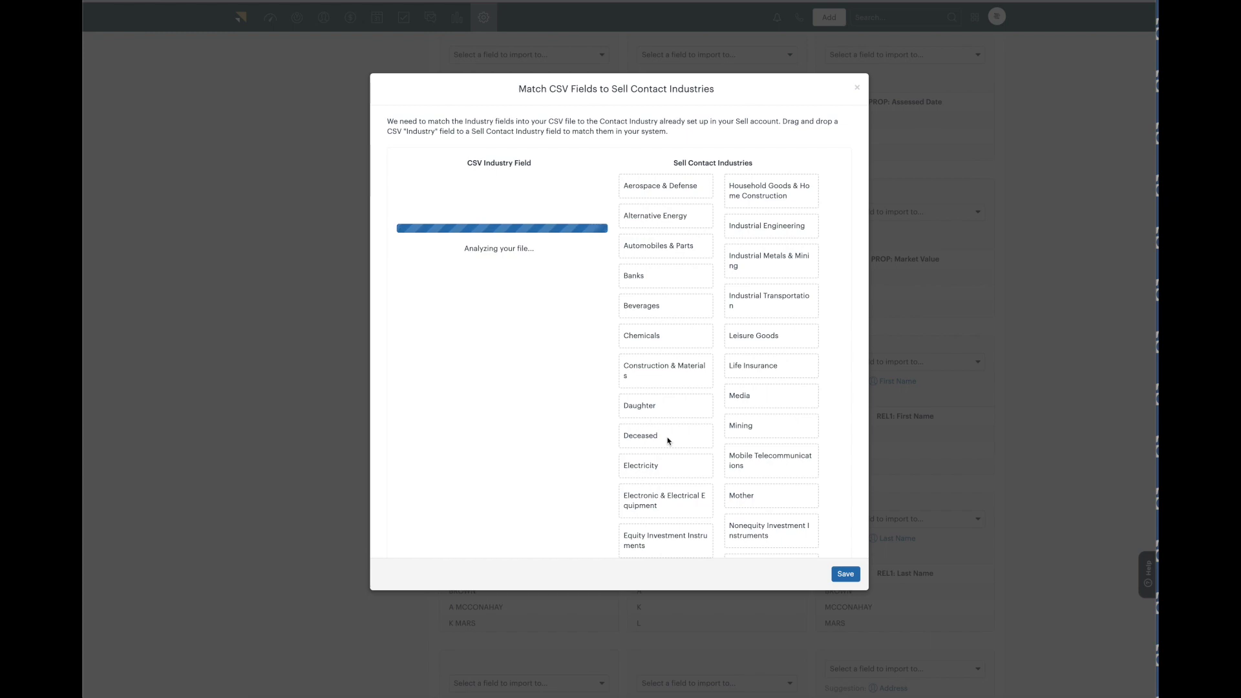
{"action": "scroll", "coordinate": [667, 437], "scroll_direction": "down", "scroll_amount": 10}
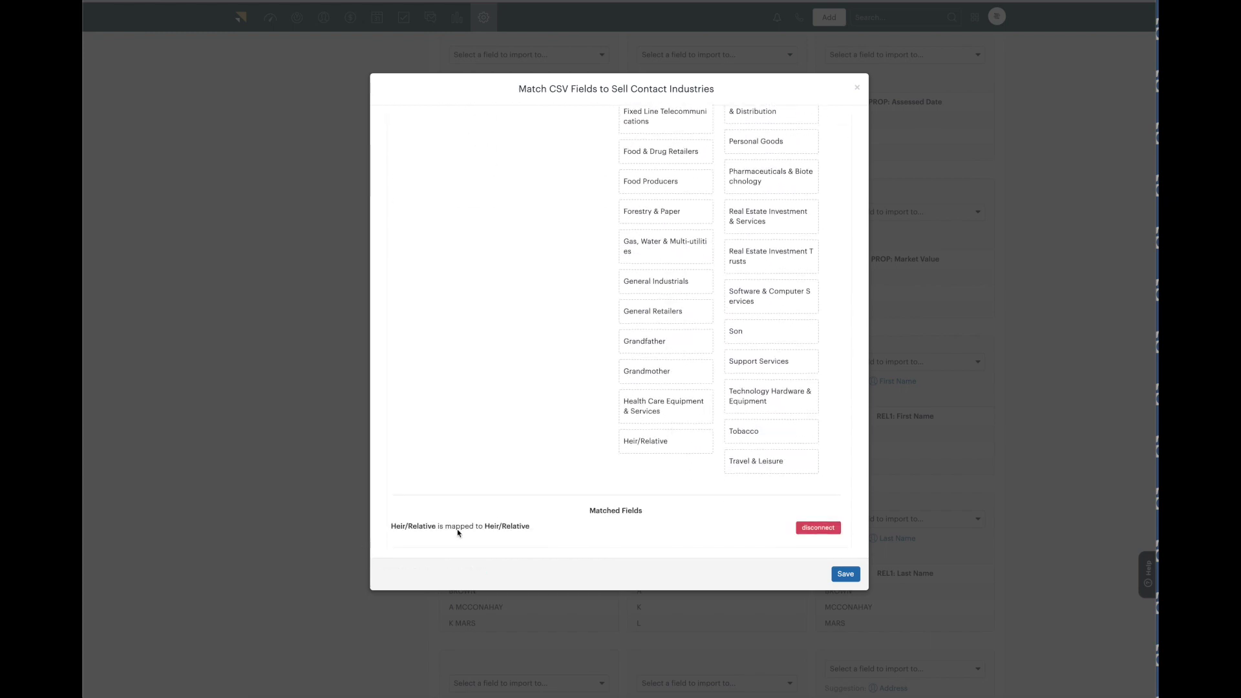
{"action": "left_click", "coordinate": [845, 574]}
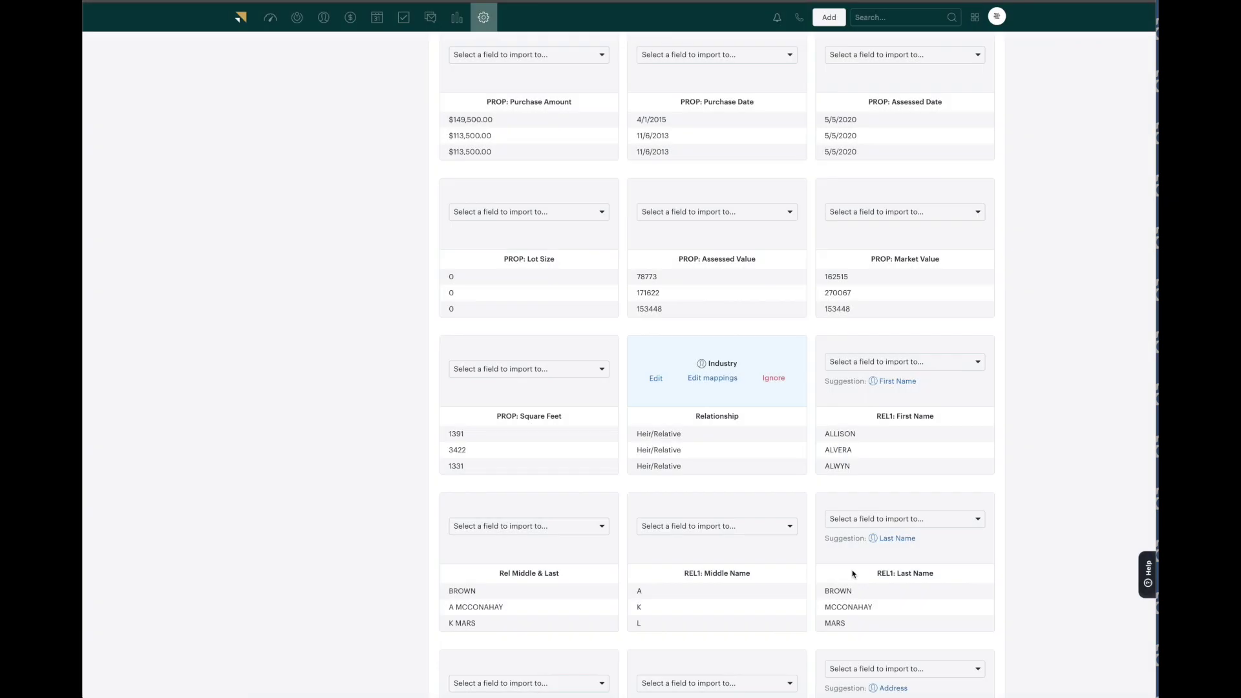
Step: Map "REL1: First Name" to the contact First Name field and "Rel Middle & Last" to Last Name
{"action": "left_click", "coordinate": [882, 384]}
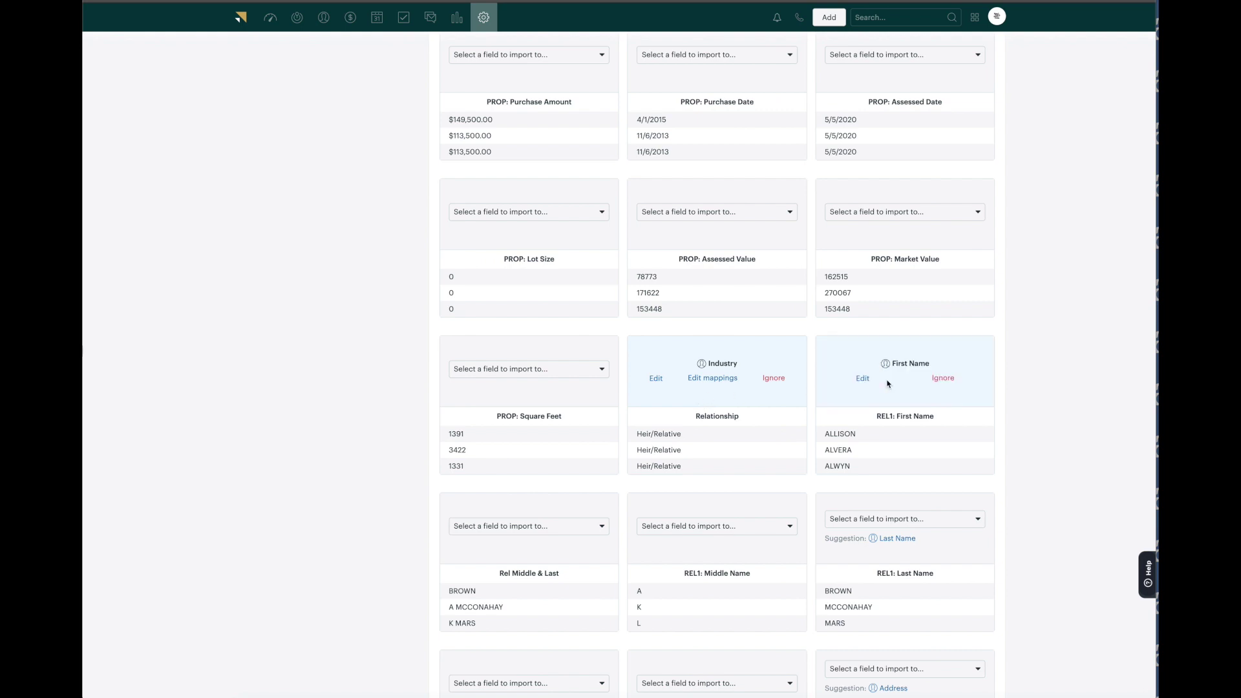
{"action": "scroll", "coordinate": [540, 536], "scroll_direction": "down", "scroll_amount": 2}
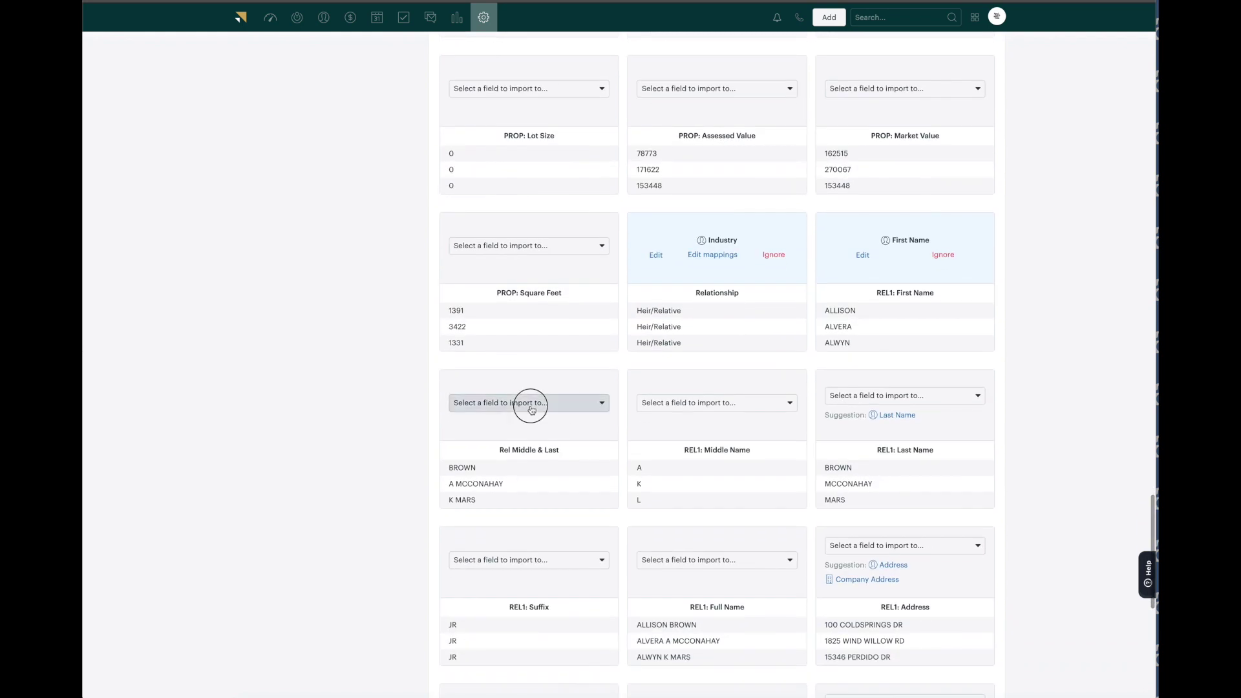
{"action": "left_click", "coordinate": [530, 403]}
{"action": "left_click", "coordinate": [508, 472]}
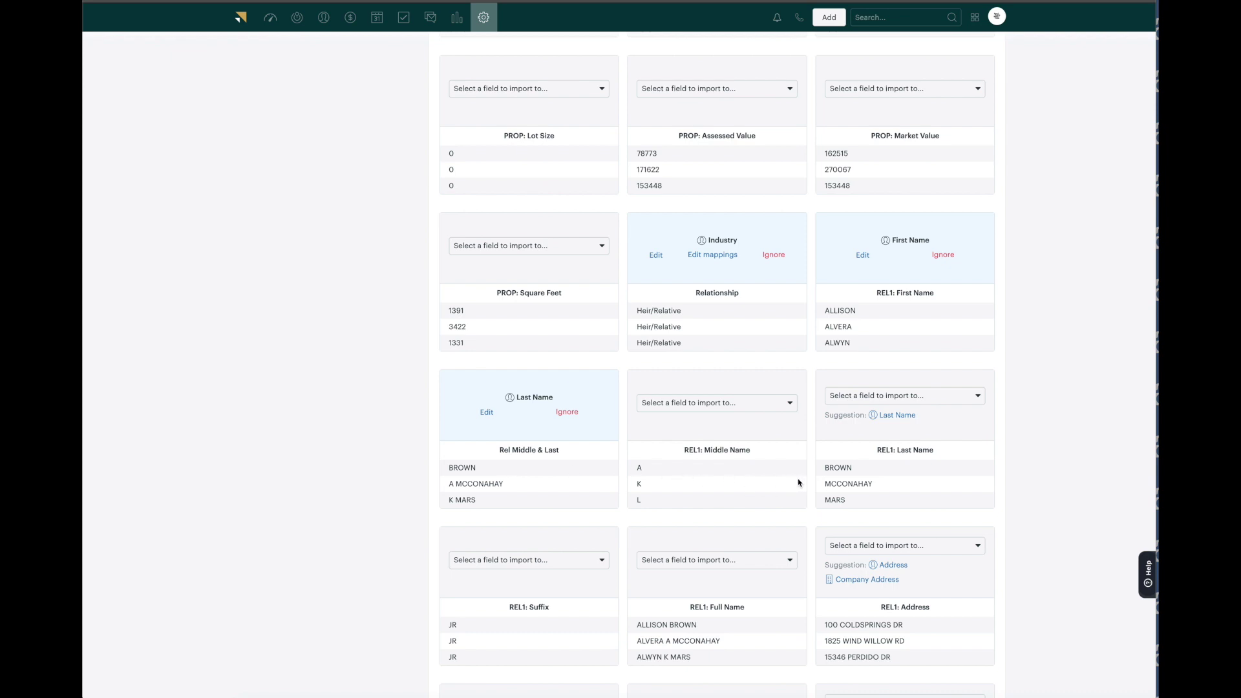
Step: Map the REL1: Address, REL1: City and REL1: State columns to the contact fields Address, City and Region
{"action": "scroll", "coordinate": [887, 478], "scroll_direction": "down", "scroll_amount": 3}
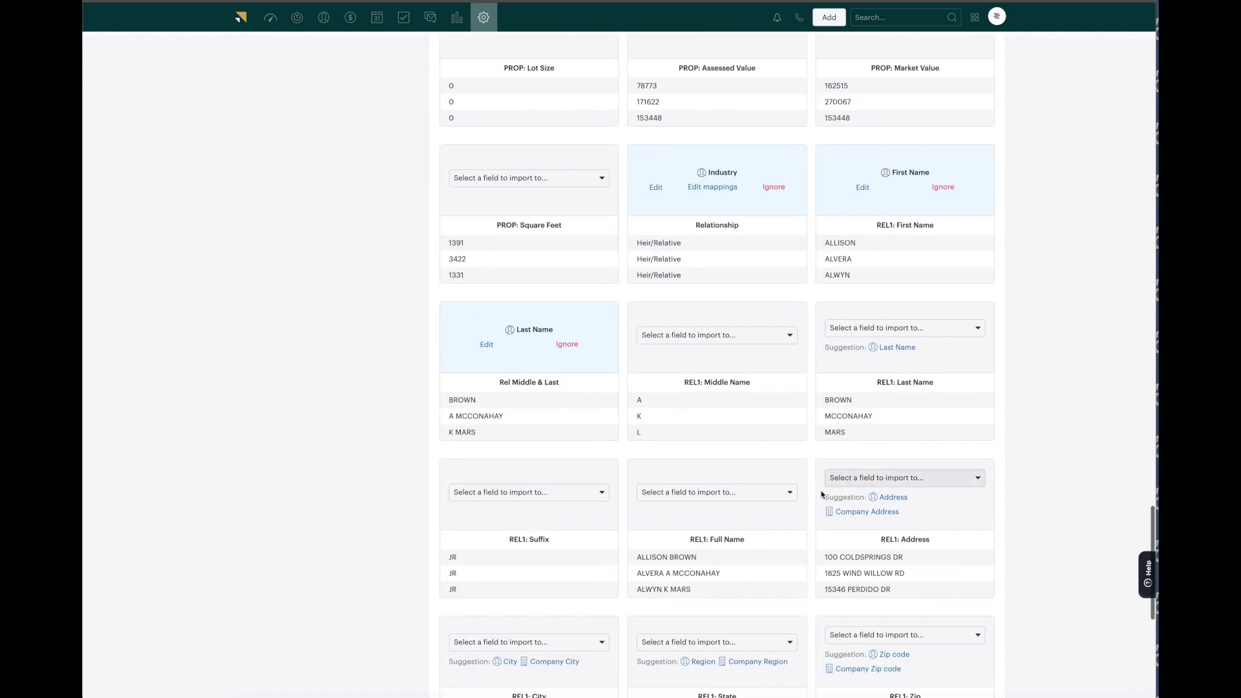
{"action": "scroll", "coordinate": [913, 490], "scroll_direction": "down", "scroll_amount": 1}
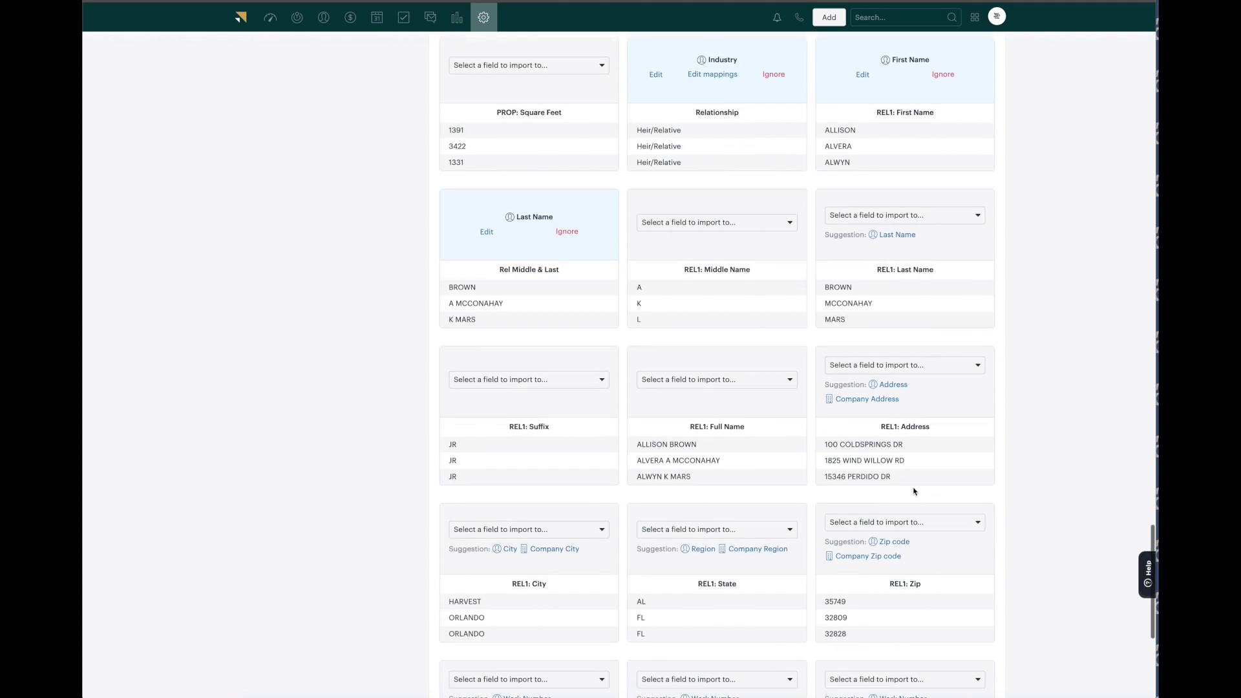
{"action": "left_click", "coordinate": [892, 367]}
{"action": "scroll", "coordinate": [589, 563], "scroll_direction": "down", "scroll_amount": 1}
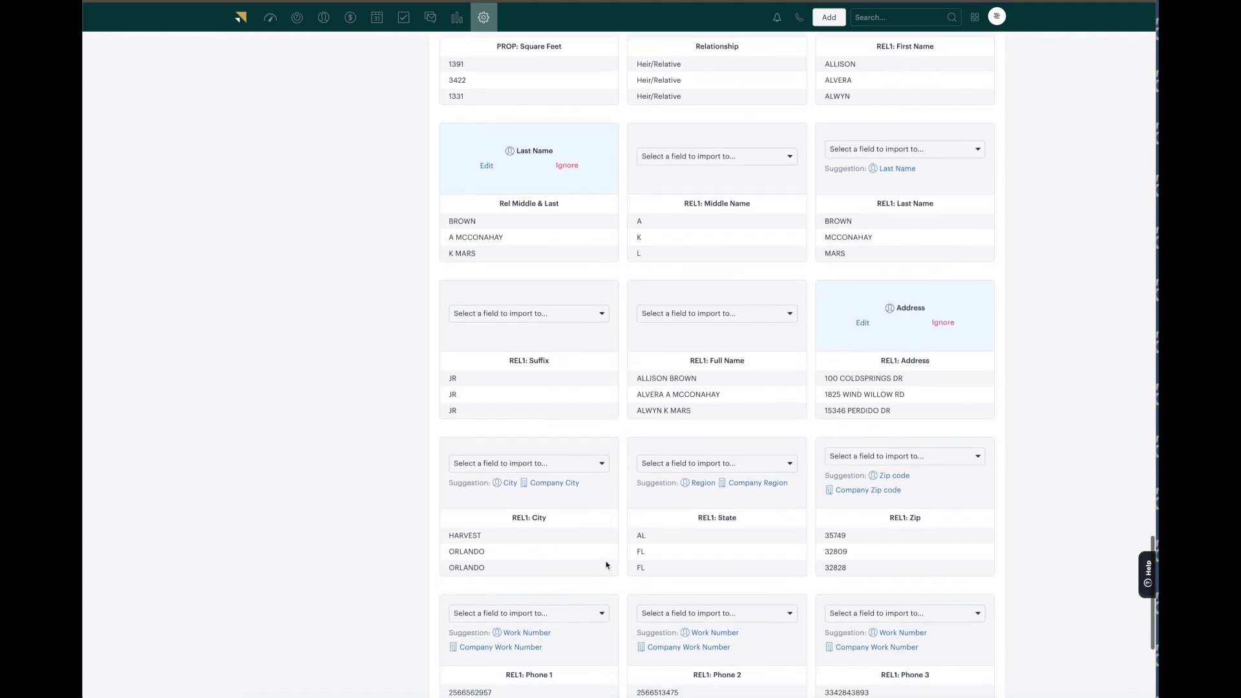
{"action": "left_click", "coordinate": [509, 479]}
{"action": "left_click", "coordinate": [691, 481]}
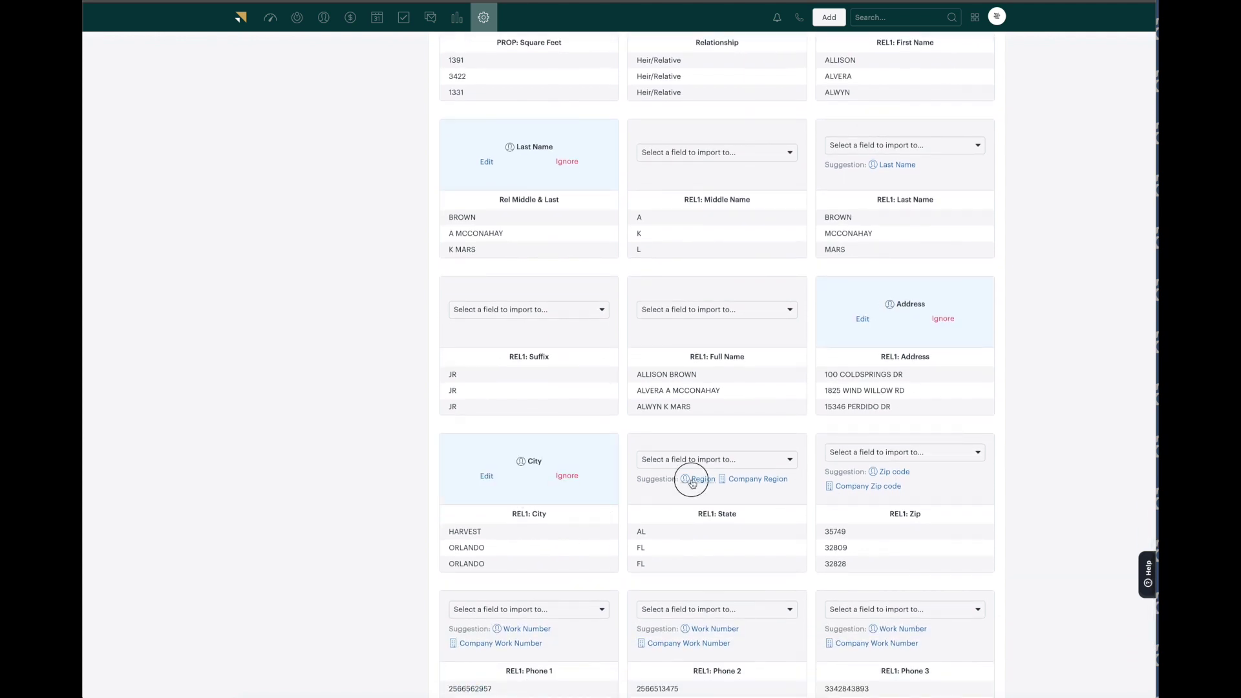
Step: Map the REL1: Zip column to the contact Zip code field and REL1: Phone 1 to Mobile Number
{"action": "left_click", "coordinate": [895, 471]}
{"action": "scroll", "coordinate": [664, 614], "scroll_direction": "down", "scroll_amount": 2}
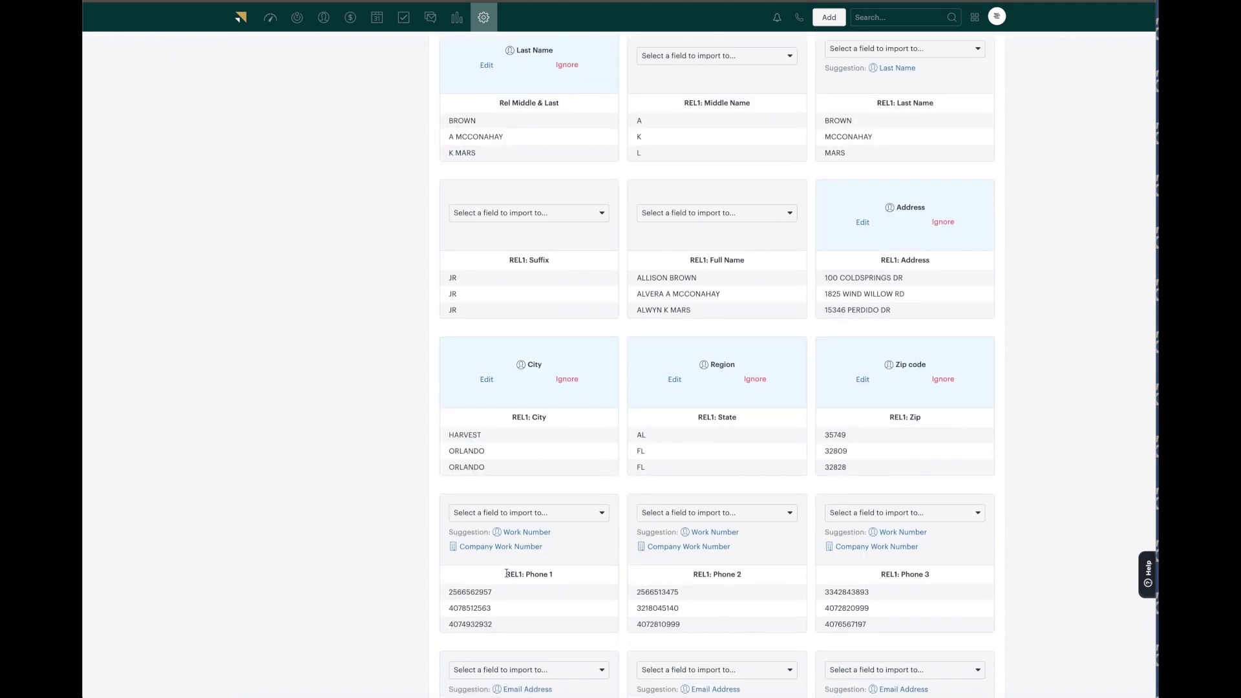
{"action": "left_click", "coordinate": [536, 512]}
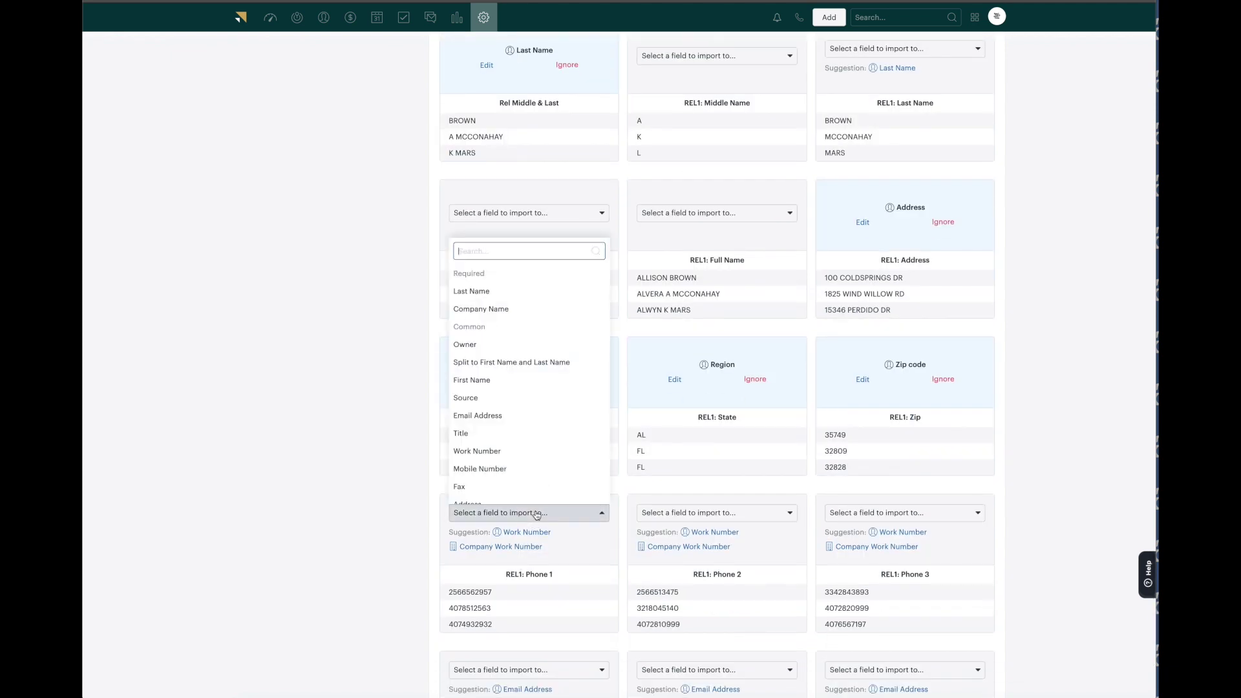
{"action": "left_click", "coordinate": [499, 470]}
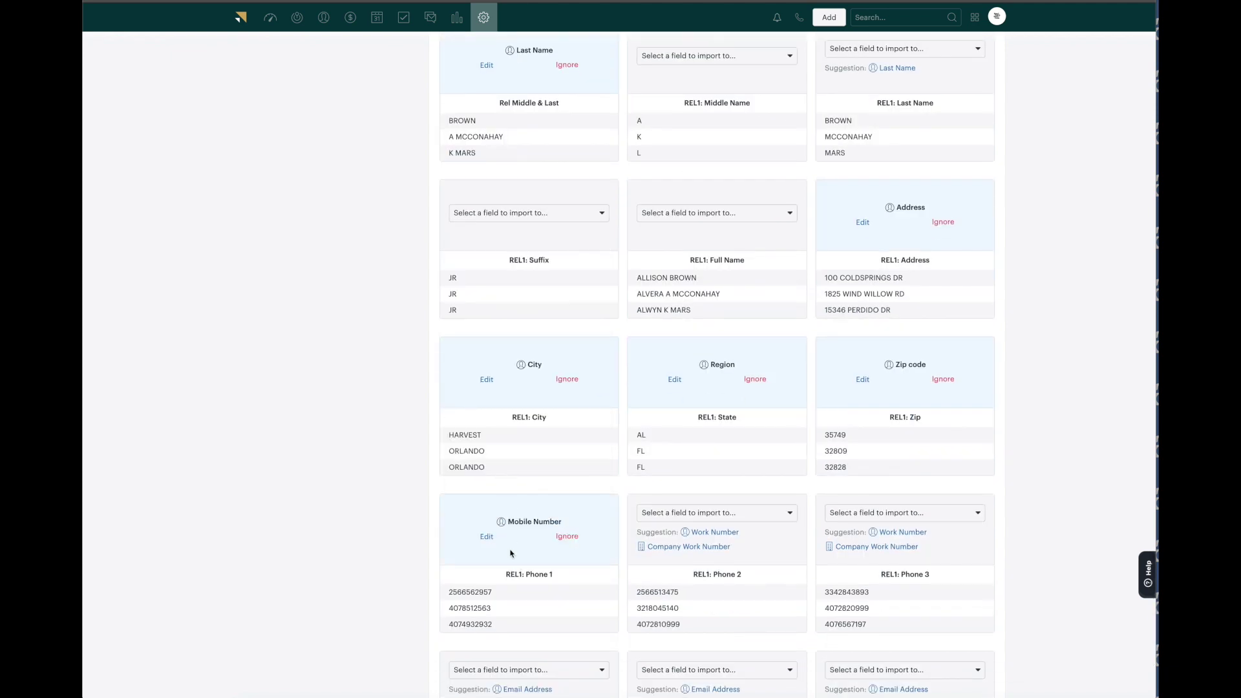
Step: Map the REL1: Phone 2 column to the contact Work Number field and REL1: Phone 3 to the custom Phone Other field
{"action": "left_click", "coordinate": [714, 533]}
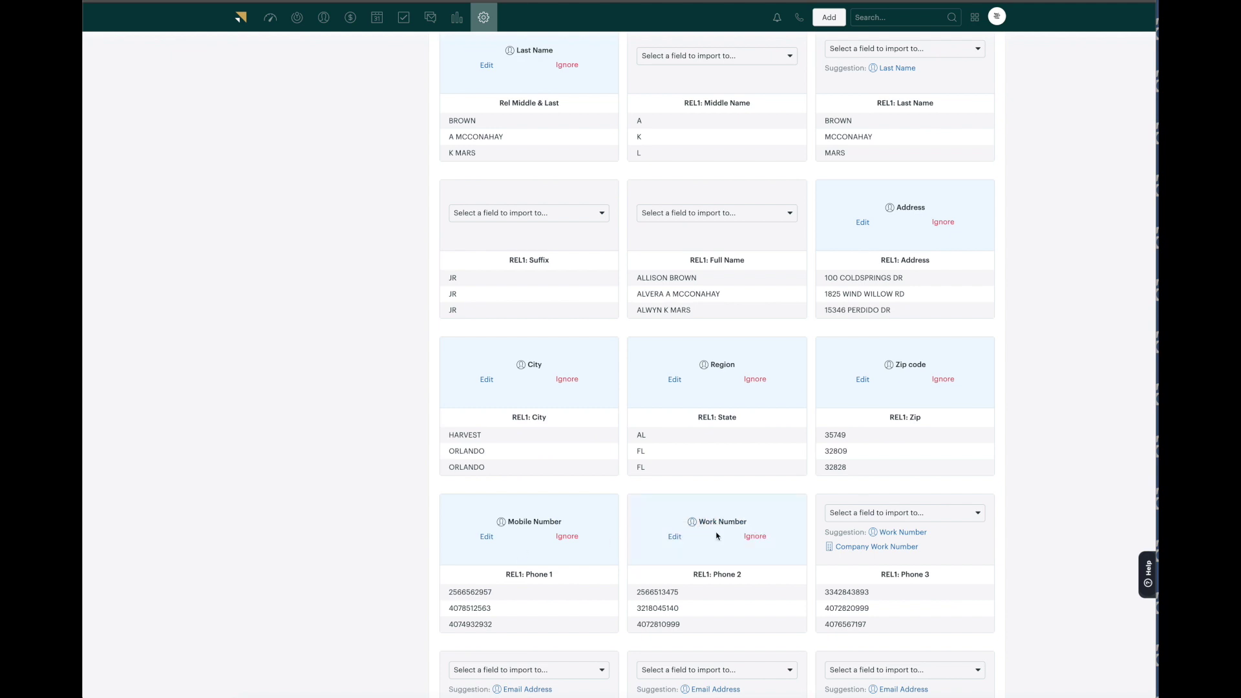
{"action": "left_click", "coordinate": [866, 513]}
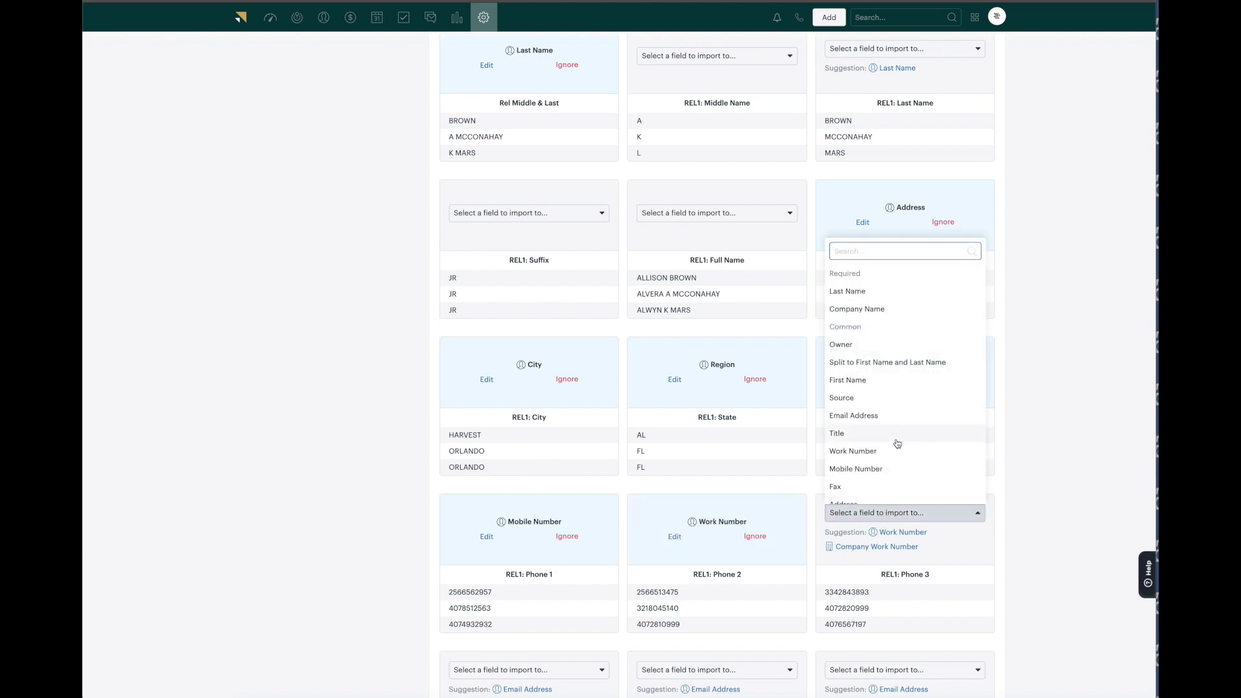
{"action": "scroll", "coordinate": [897, 443], "scroll_direction": "down", "scroll_amount": 2}
{"action": "scroll", "coordinate": [895, 444], "scroll_direction": "down", "scroll_amount": 5}
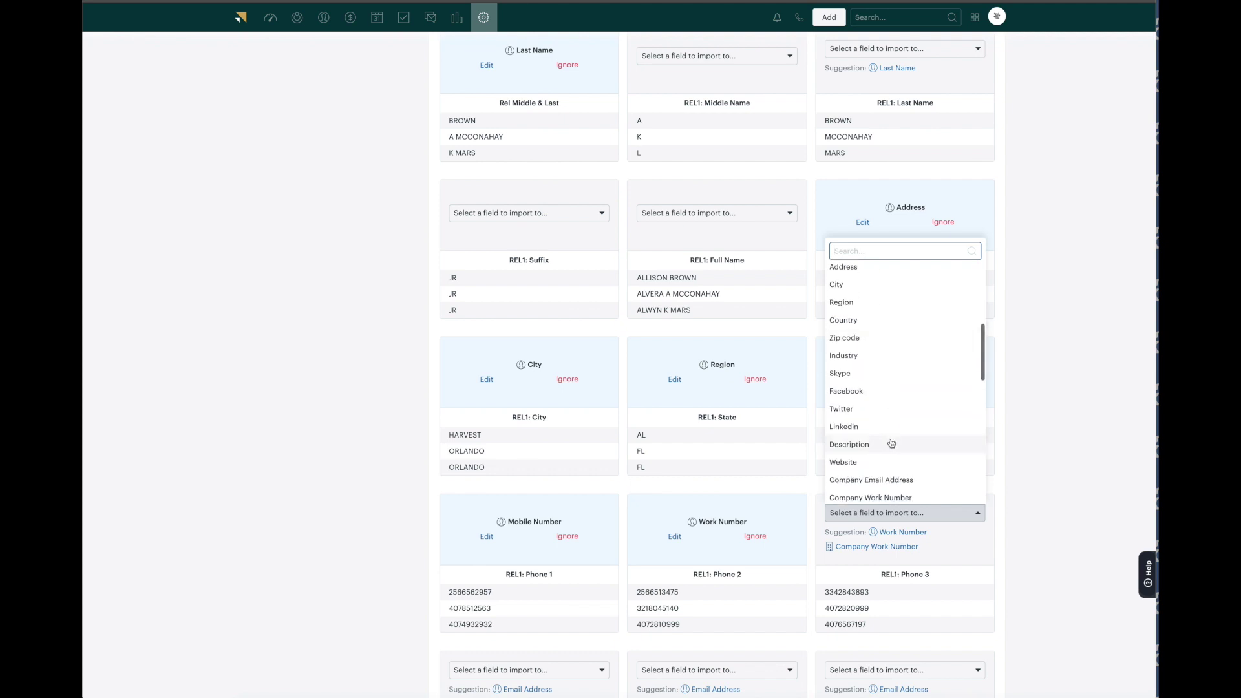
{"action": "scroll", "coordinate": [891, 444], "scroll_direction": "down", "scroll_amount": 5}
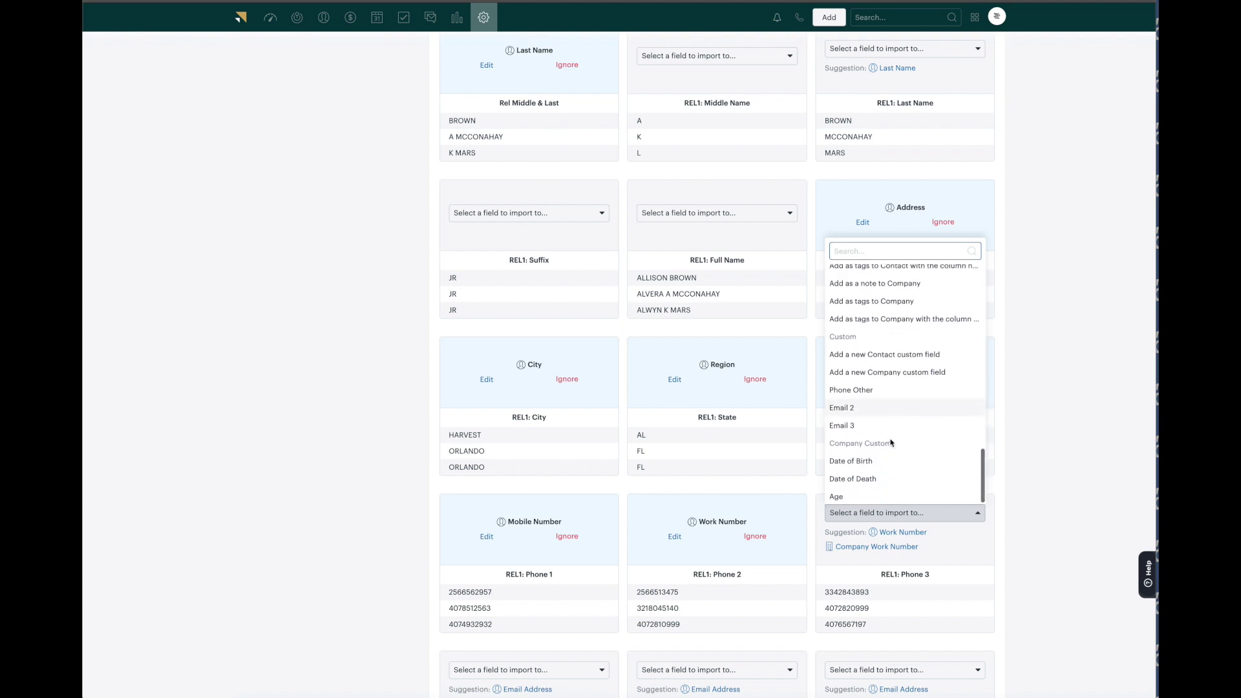
{"action": "left_click", "coordinate": [853, 389]}
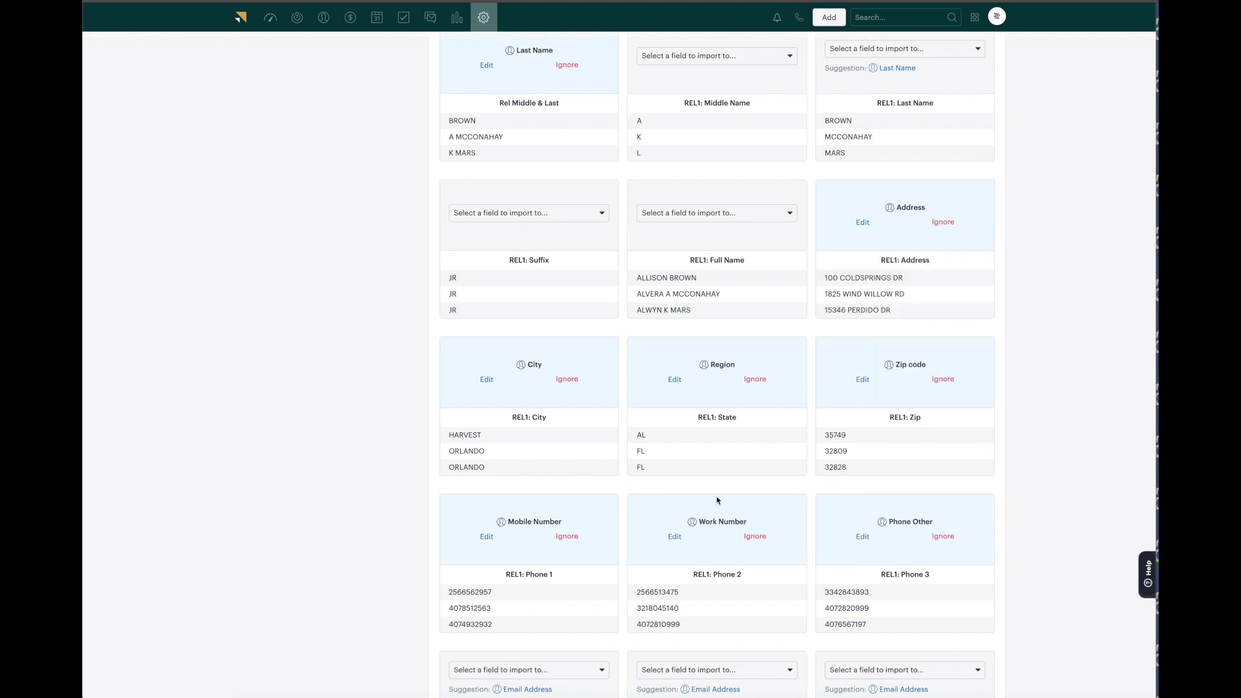
Step: Map the REL1: Email 1, Email 2 and Email 3 columns to the contact fields Email Address, Email 2 and Email 3
{"action": "scroll", "coordinate": [711, 498], "scroll_direction": "down", "scroll_amount": 1}
{"action": "scroll", "coordinate": [705, 508], "scroll_direction": "down", "scroll_amount": 2}
{"action": "left_click", "coordinate": [517, 496]}
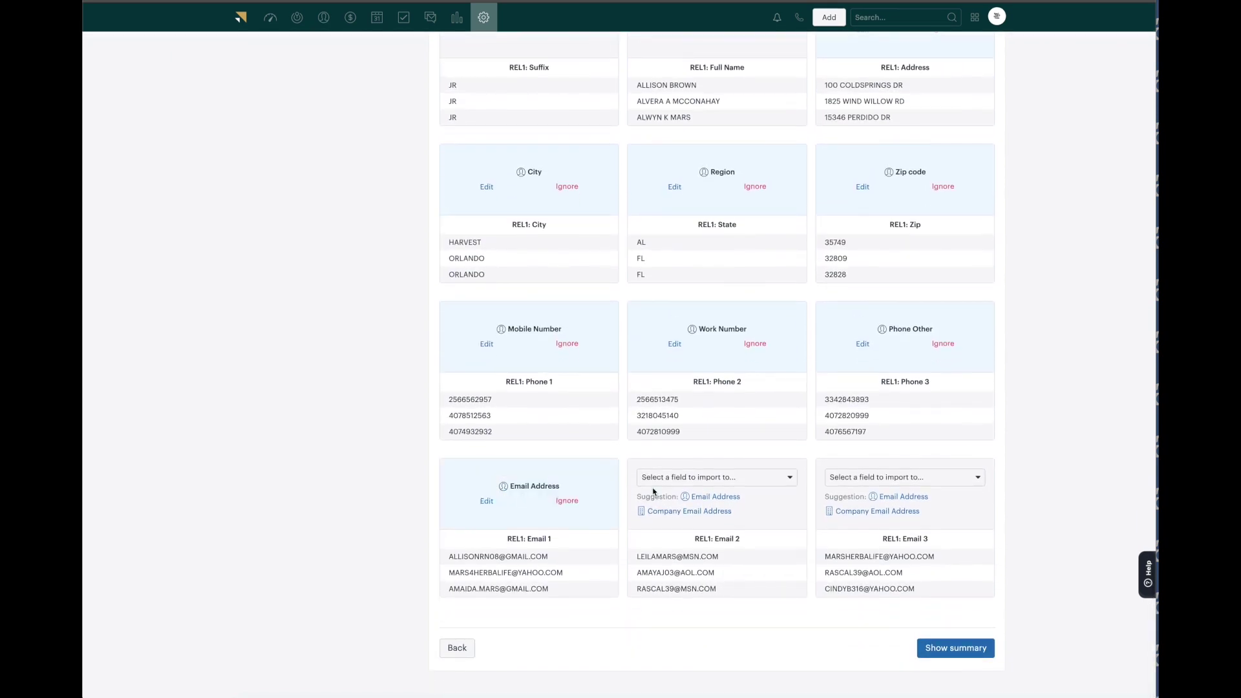
{"action": "left_click", "coordinate": [710, 483]}
{"action": "scroll", "coordinate": [712, 444], "scroll_direction": "down", "scroll_amount": 3}
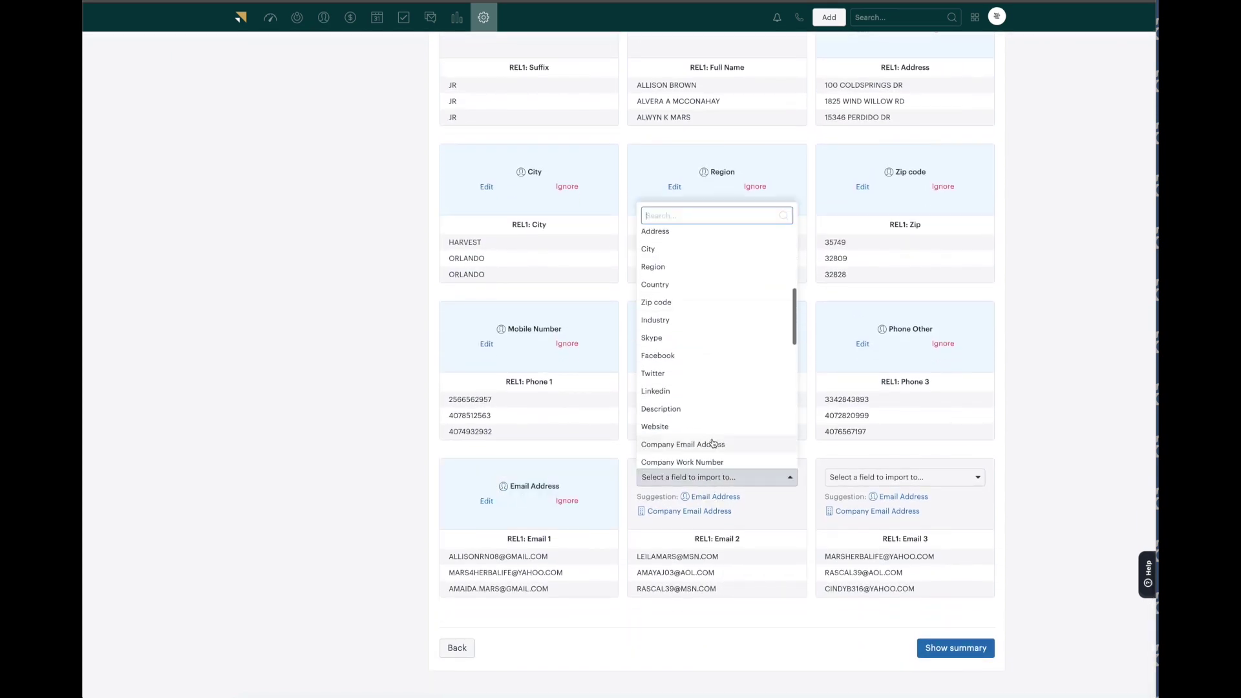
{"action": "scroll", "coordinate": [712, 443], "scroll_direction": "down", "scroll_amount": 5}
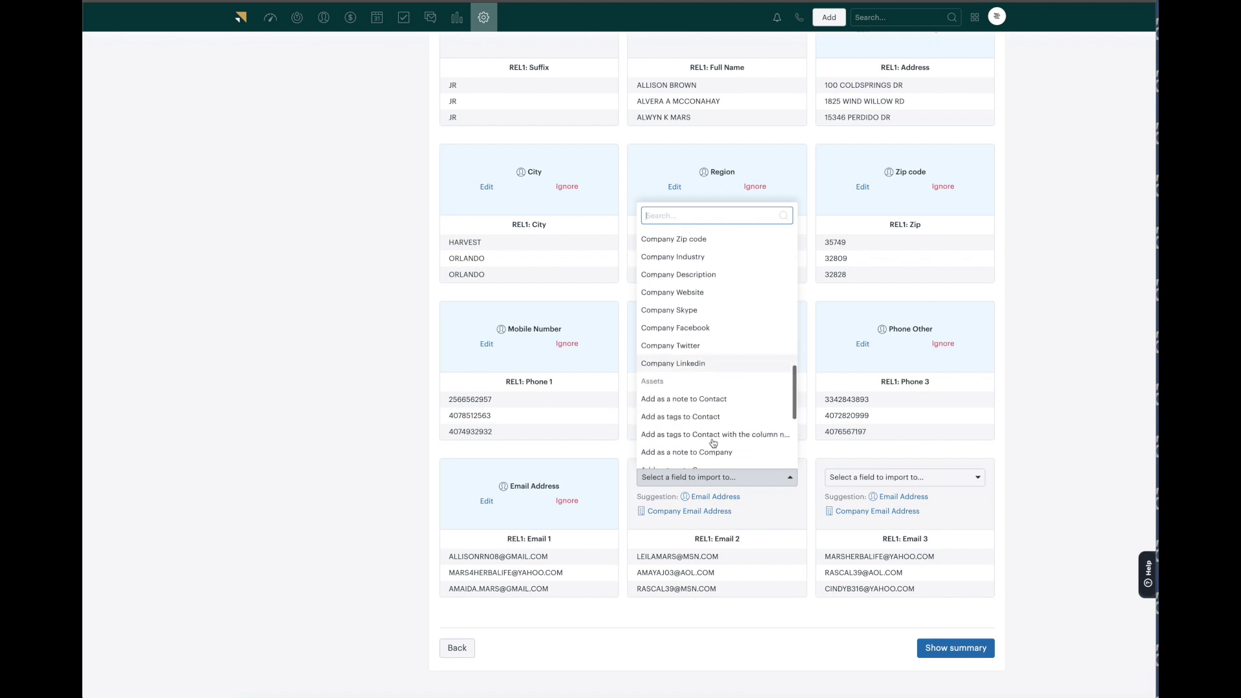
{"action": "scroll", "coordinate": [713, 443], "scroll_direction": "down", "scroll_amount": 3}
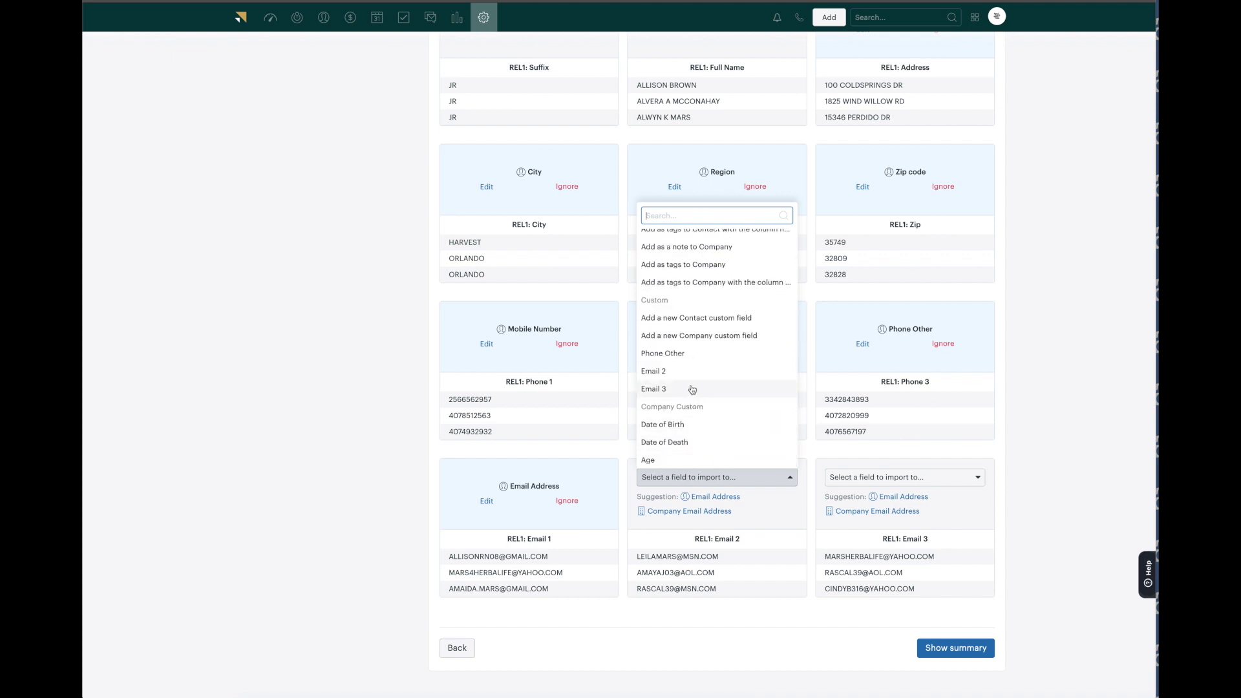
{"action": "left_click", "coordinate": [695, 370]}
{"action": "left_click", "coordinate": [914, 477]}
{"action": "scroll", "coordinate": [886, 401], "scroll_direction": "down", "scroll_amount": 10}
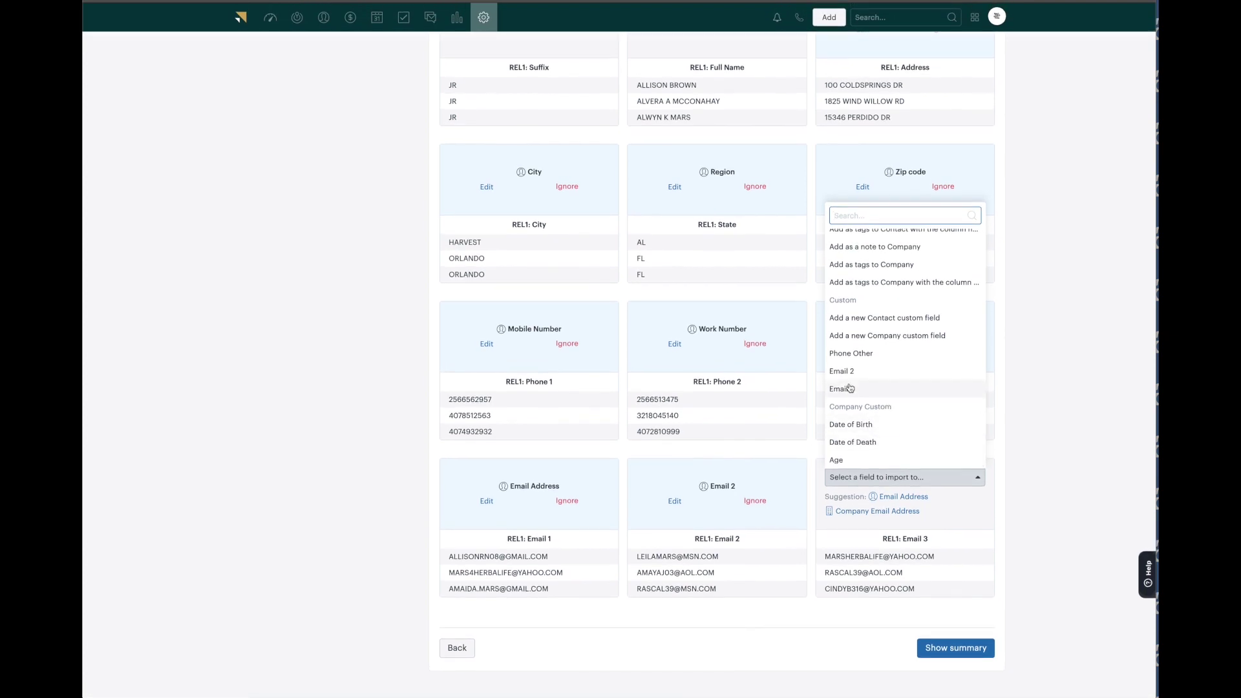
{"action": "left_click", "coordinate": [849, 387]}
Step: Review the field mappings of all CSV columns, from the relative's contact details back up to the deceased's details
{"action": "scroll", "coordinate": [691, 359], "scroll_direction": "up", "scroll_amount": 5}
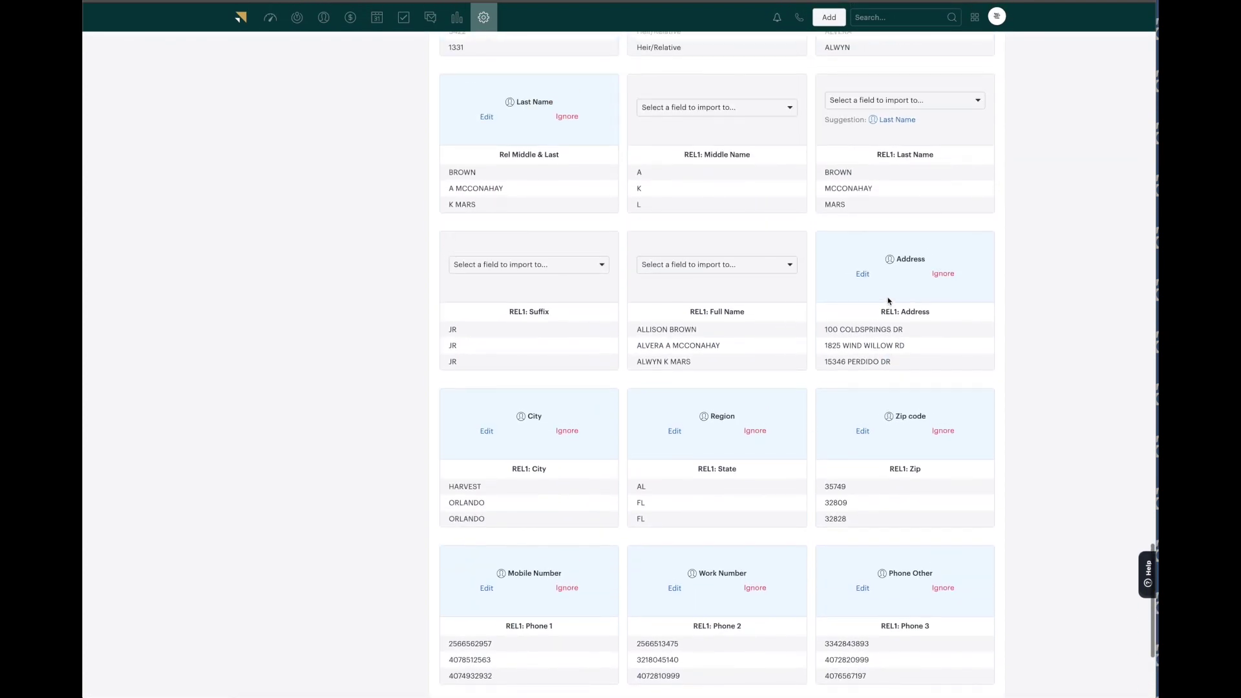
{"action": "scroll", "coordinate": [690, 451], "scroll_direction": "up", "scroll_amount": 5}
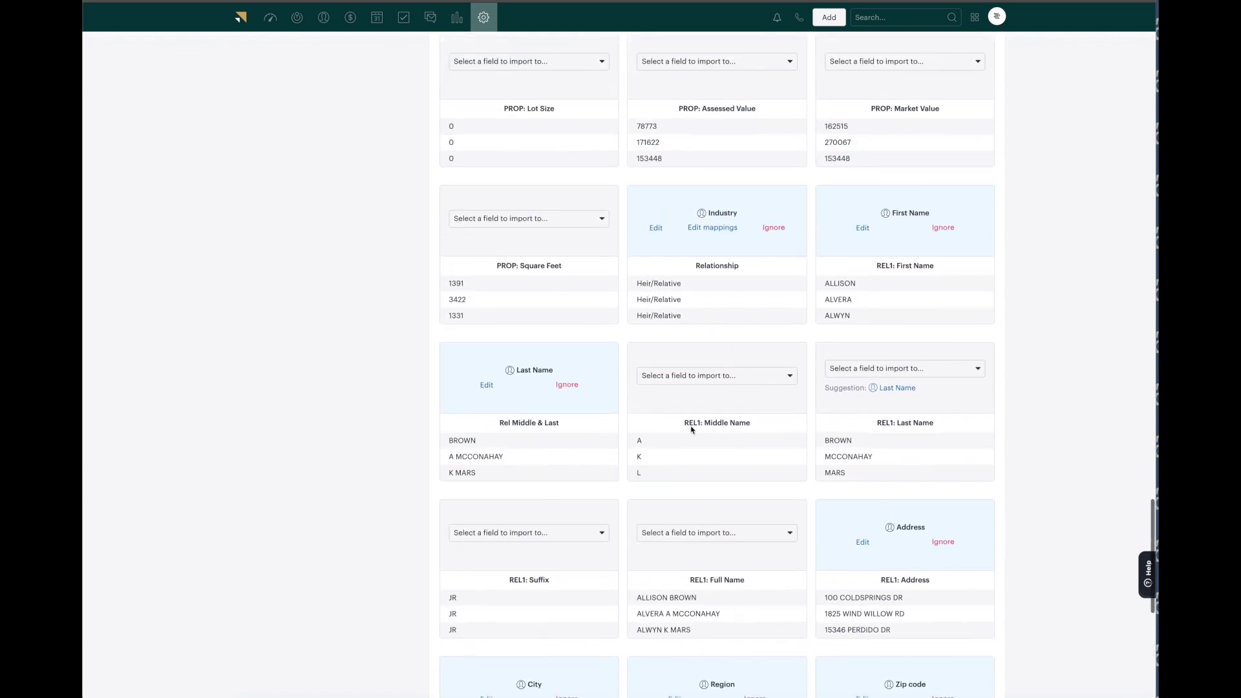
{"action": "scroll", "coordinate": [815, 264], "scroll_direction": "down", "scroll_amount": 1}
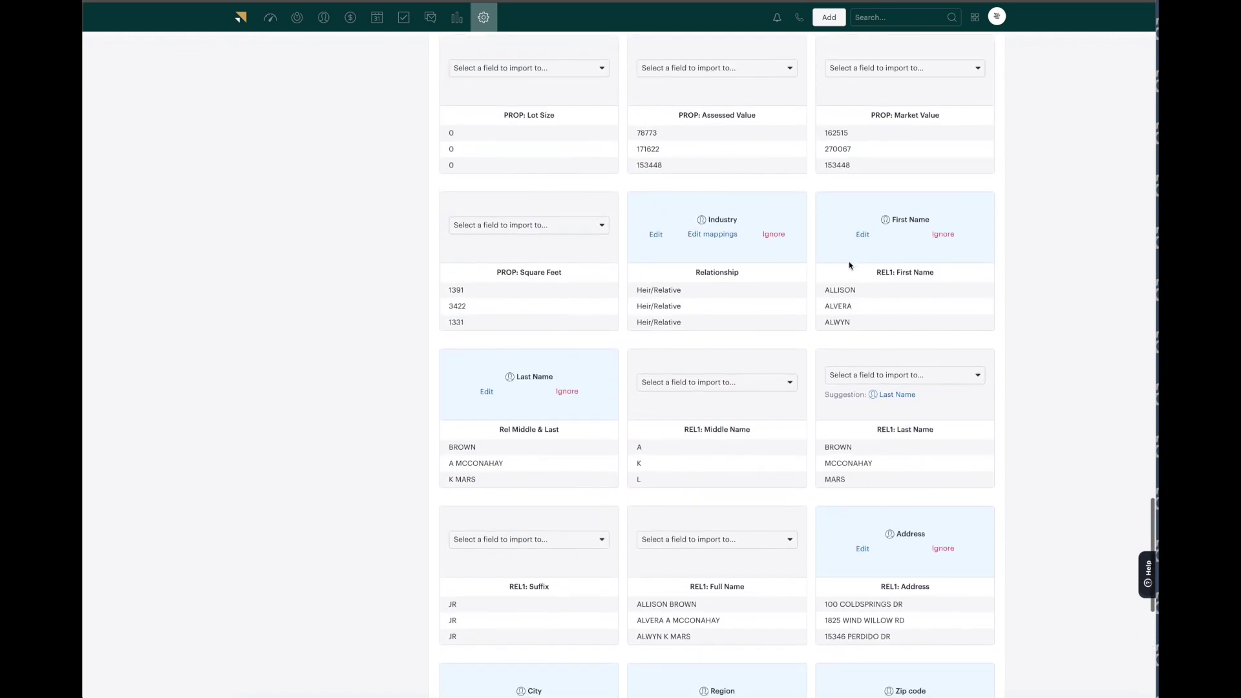
{"action": "scroll", "coordinate": [705, 271], "scroll_direction": "up", "scroll_amount": 10}
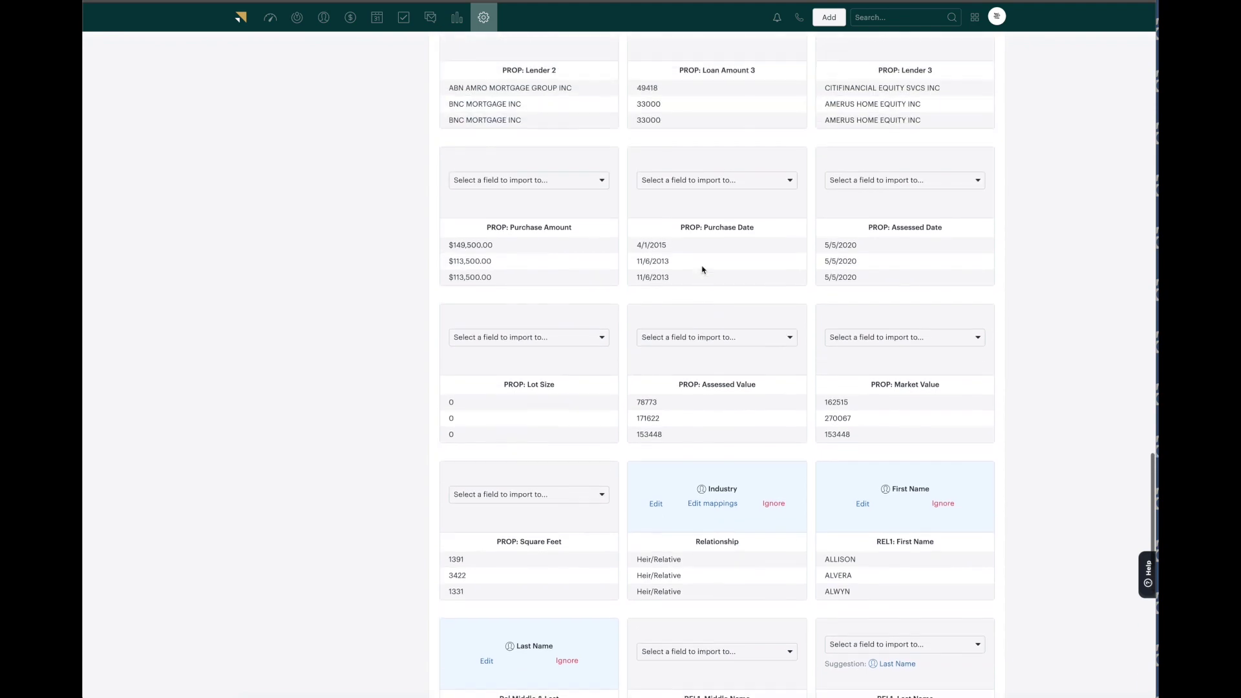
{"action": "scroll", "coordinate": [704, 271], "scroll_direction": "up", "scroll_amount": 4}
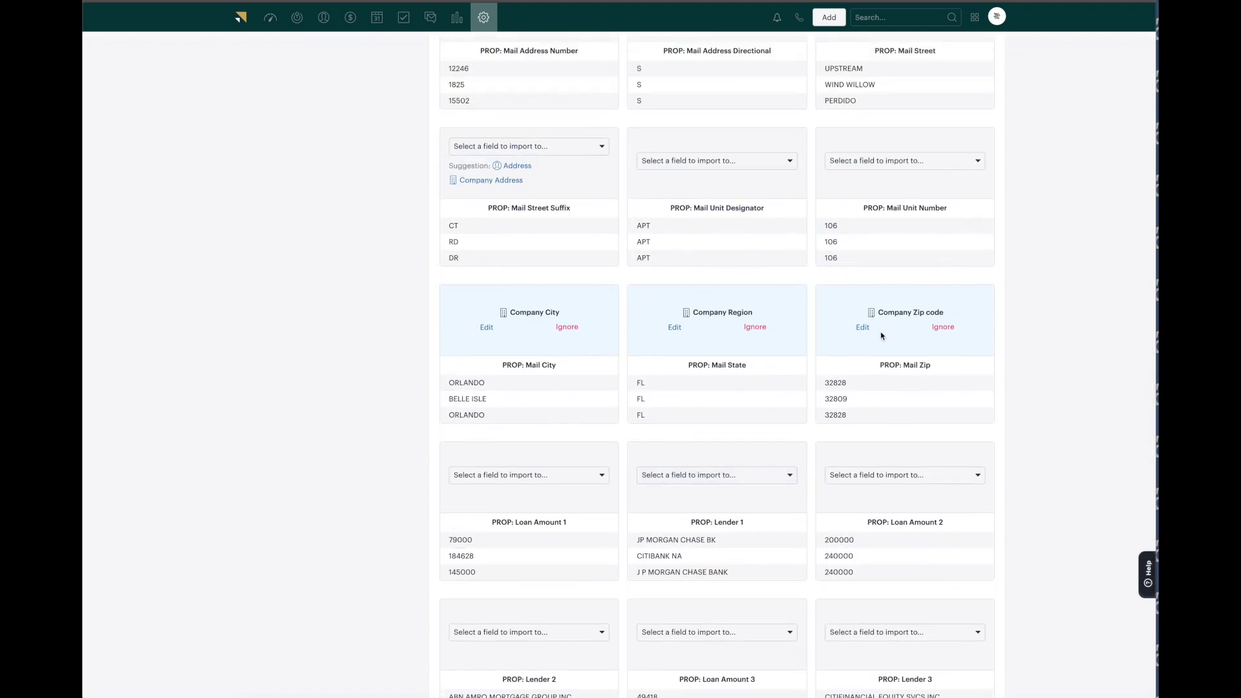
{"action": "scroll", "coordinate": [856, 328], "scroll_direction": "up", "scroll_amount": 1}
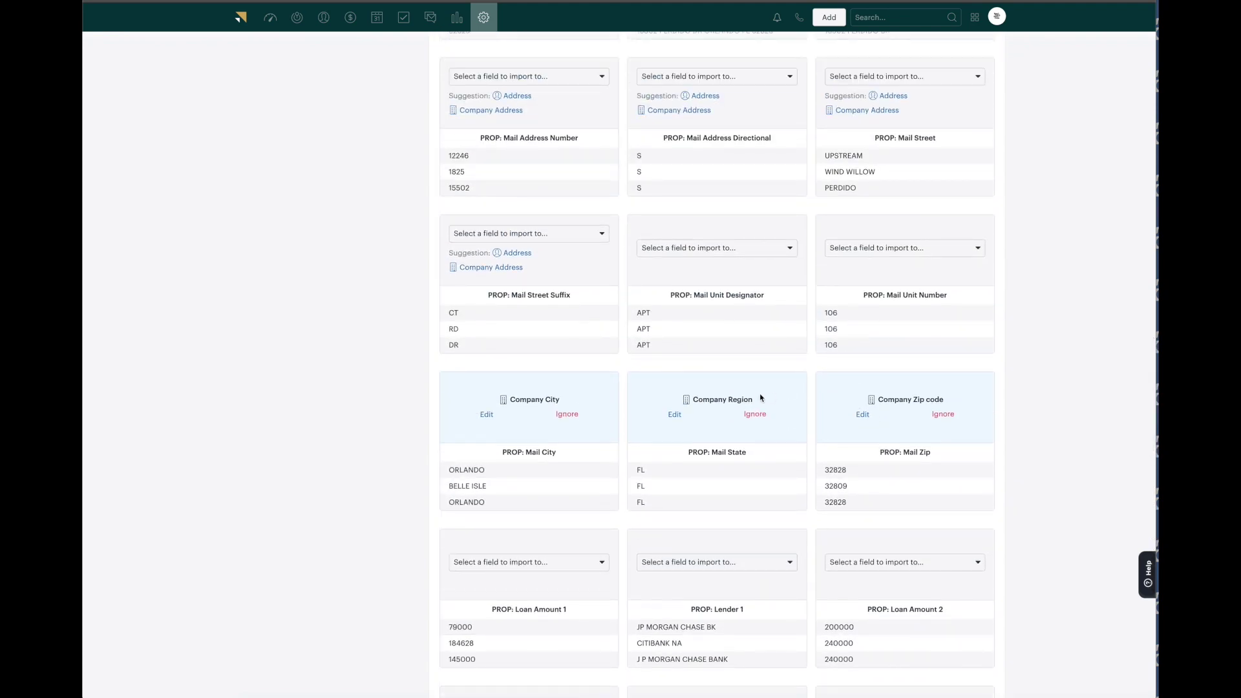
{"action": "scroll", "coordinate": [878, 445], "scroll_direction": "up", "scroll_amount": 5}
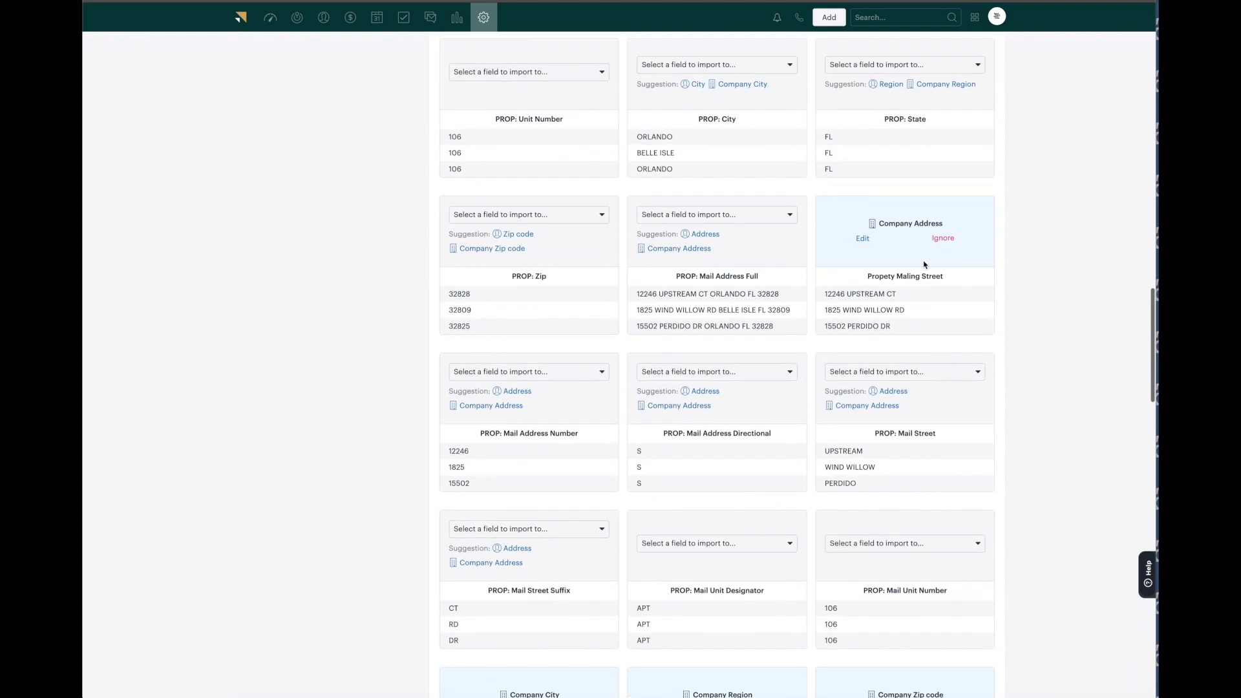
{"action": "scroll", "coordinate": [886, 267], "scroll_direction": "up", "scroll_amount": 5}
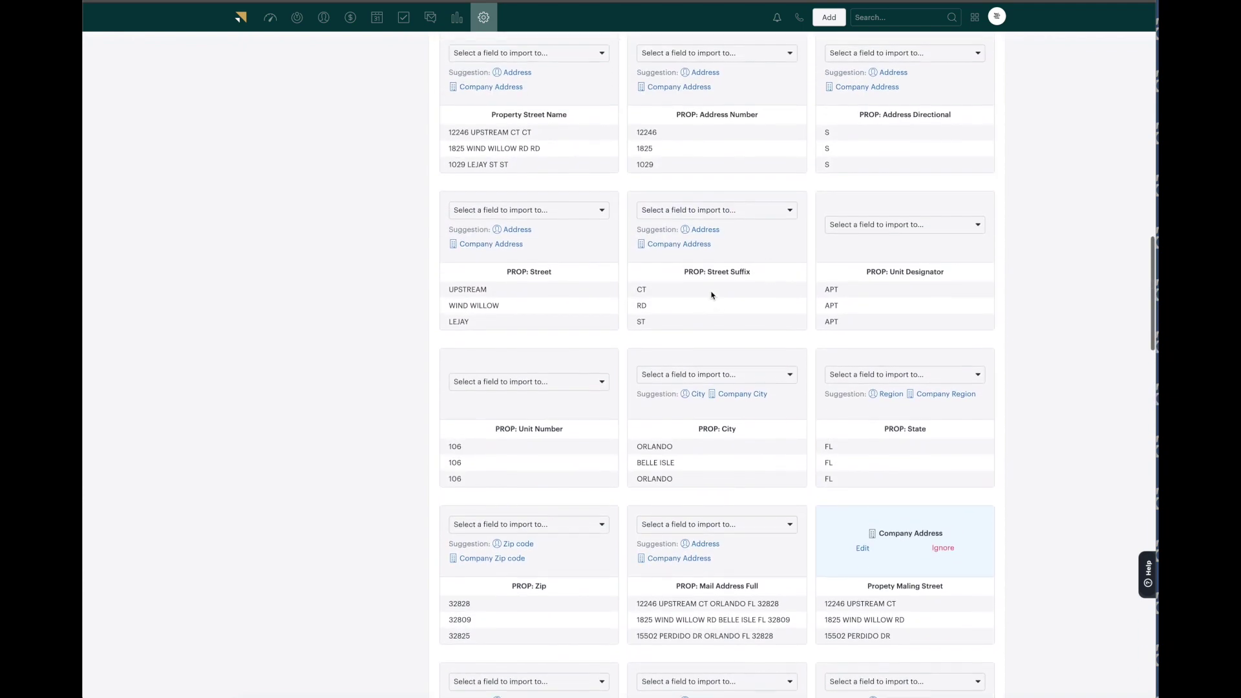
{"action": "scroll", "coordinate": [711, 296], "scroll_direction": "up", "scroll_amount": 9}
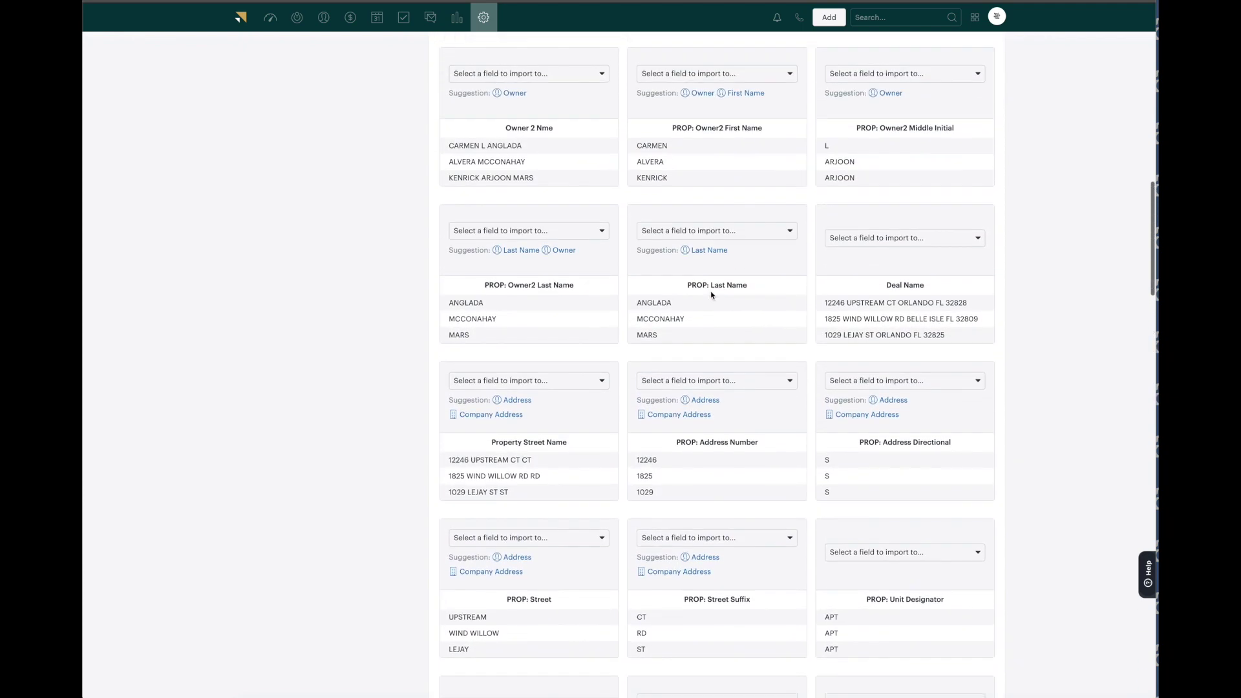
{"action": "scroll", "coordinate": [711, 292], "scroll_direction": "up", "scroll_amount": 8}
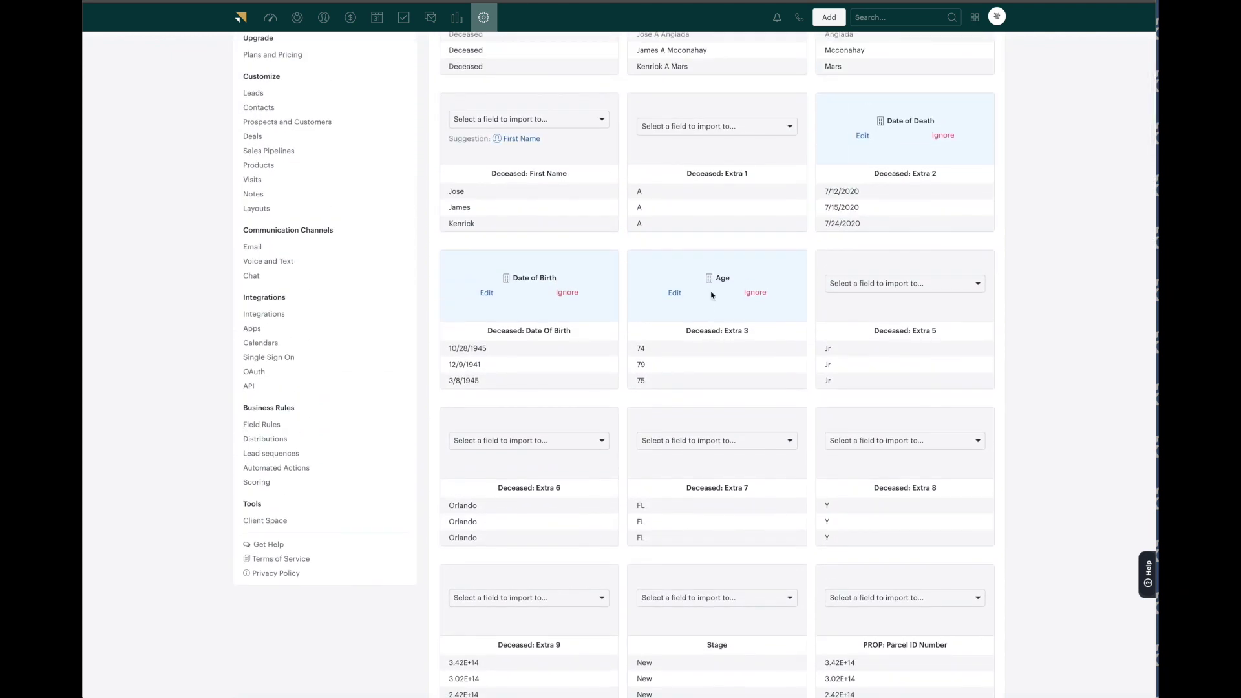
{"action": "scroll", "coordinate": [801, 278], "scroll_direction": "up", "scroll_amount": 4}
{"action": "scroll", "coordinate": [714, 265], "scroll_direction": "down", "scroll_amount": 20}
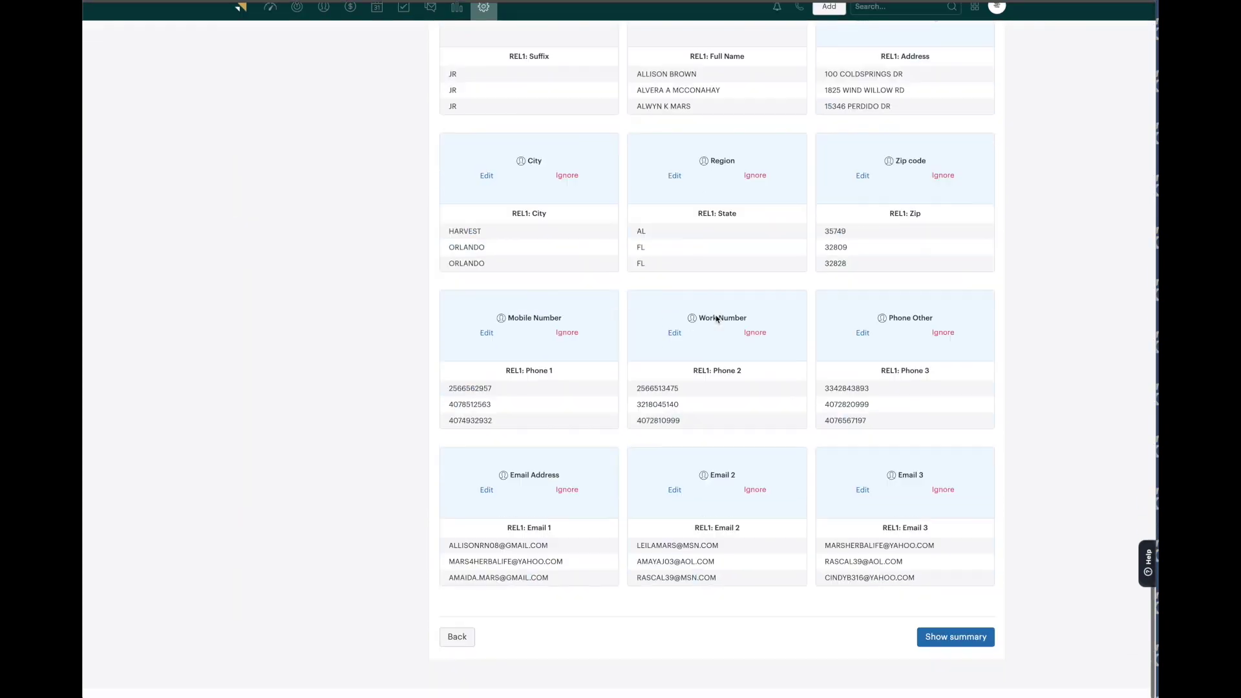
Step: Show the import summary, review the selected column-to-field matches and submit the import
{"action": "left_click", "coordinate": [961, 647]}
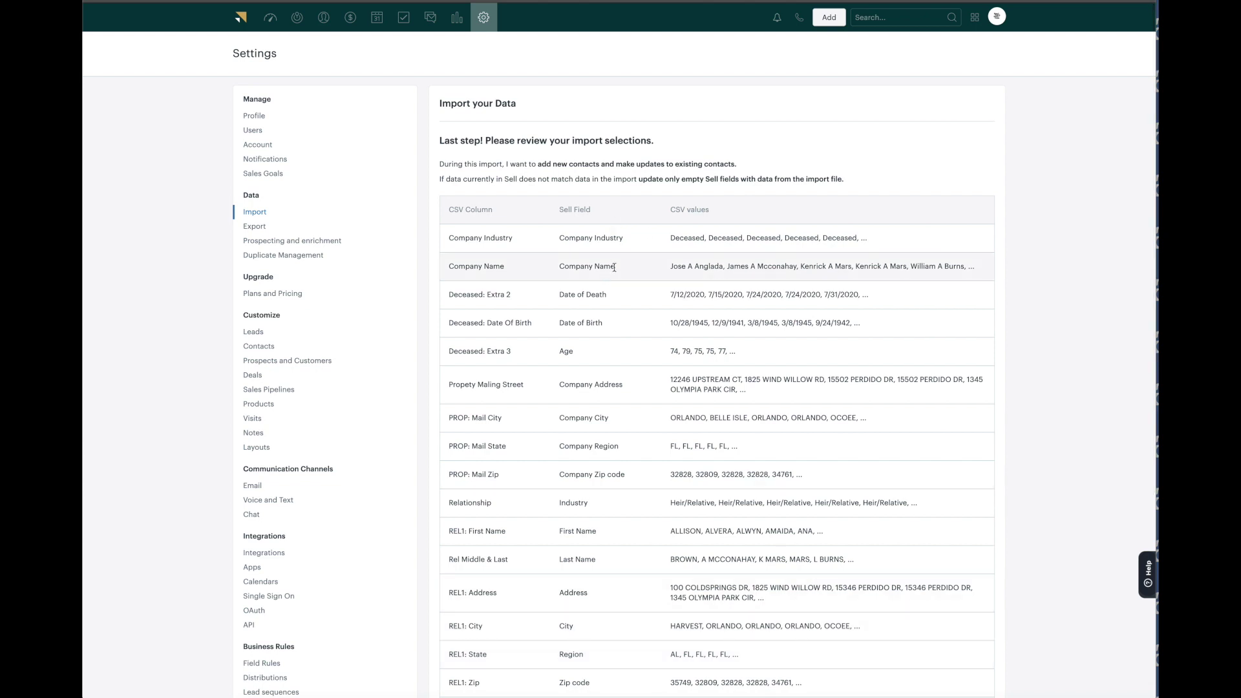
{"action": "scroll", "coordinate": [612, 444], "scroll_direction": "down", "scroll_amount": 5}
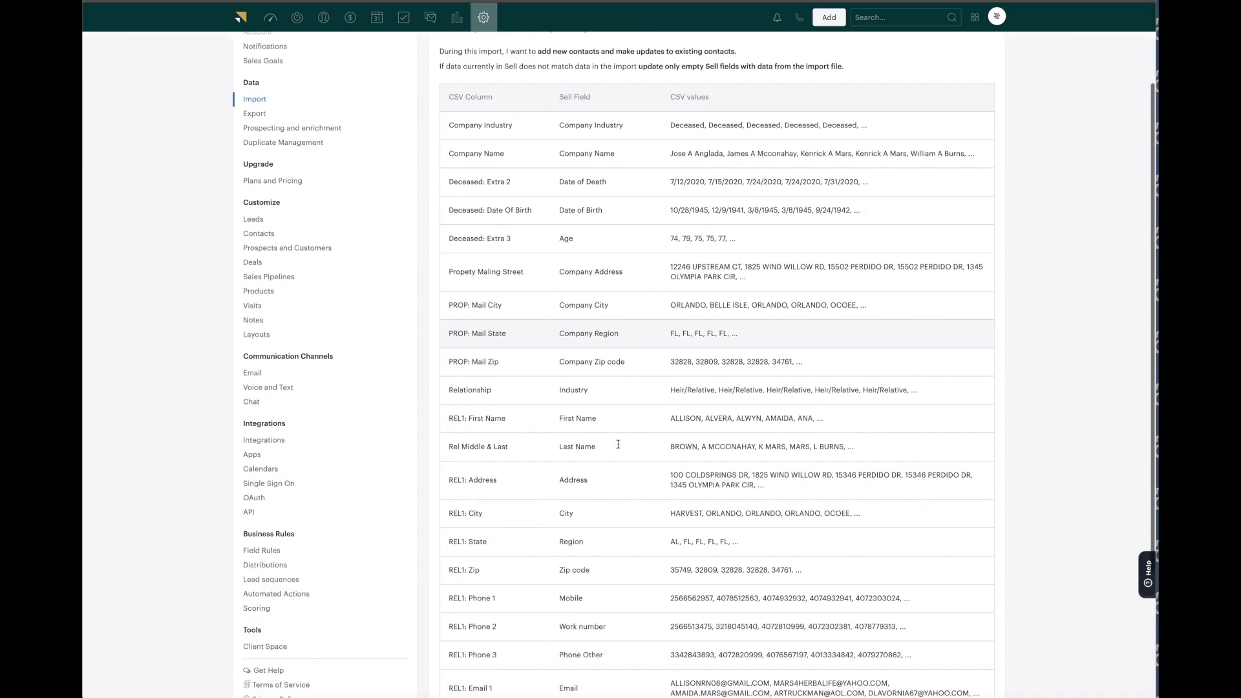
{"action": "left_click", "coordinate": [972, 649]}
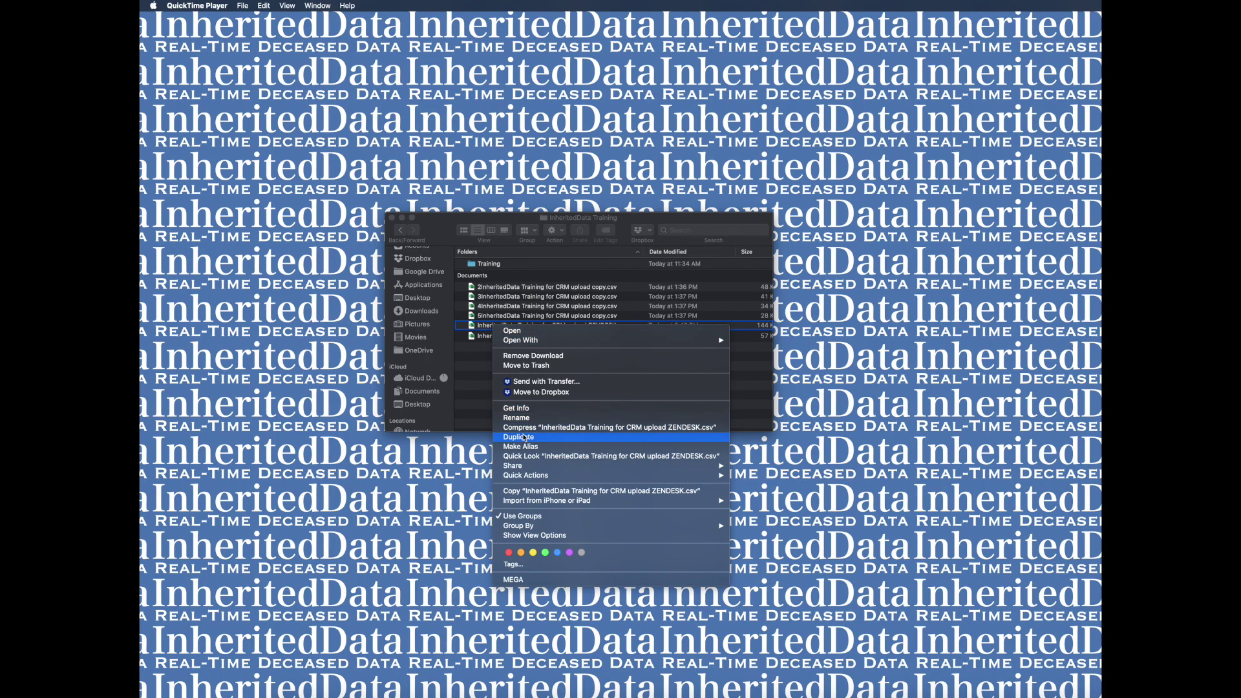
Step: Duplicate "InheritedData Training for CRM upload ZENDESK.csv" in Finder and replace "copy" in the duplicate's name with "Properties"
{"action": "left_click", "coordinate": [524, 437]}
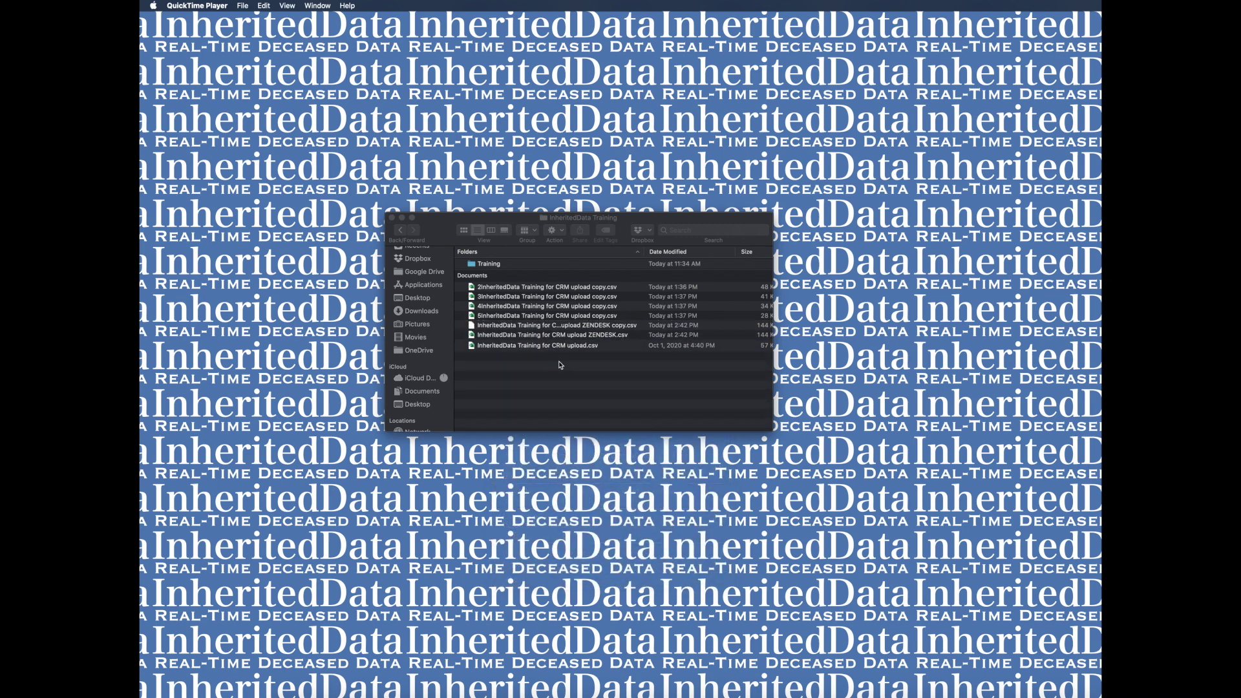
{"action": "left_click", "coordinate": [593, 326]}
{"action": "left_click", "coordinate": [599, 328]}
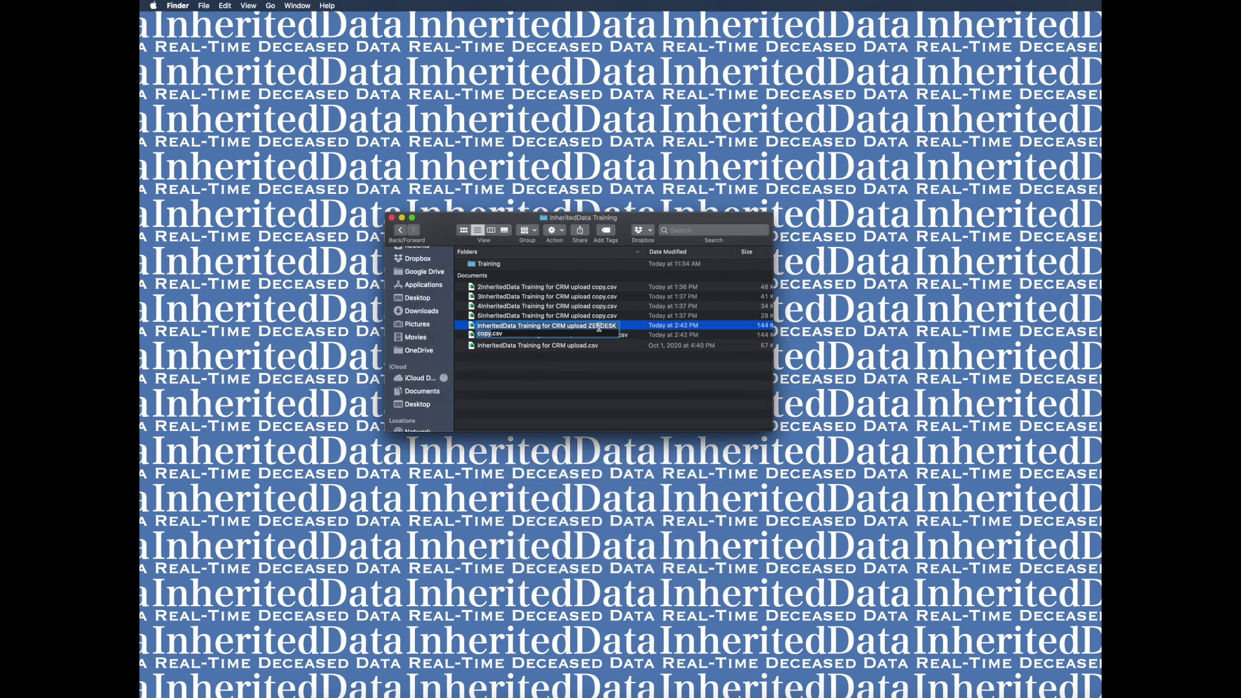
{"action": "double_click", "coordinate": [485, 336]}
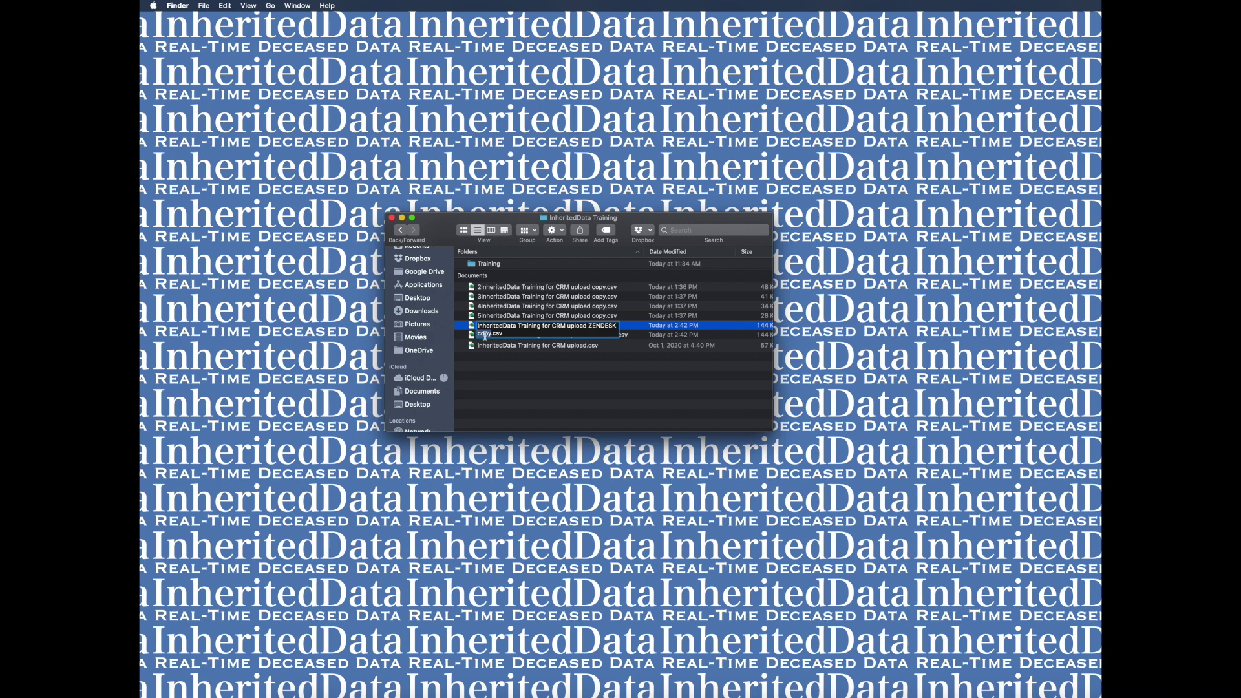
{"action": "type", "text": "Properties"}
{"action": "key", "text": "Return"}
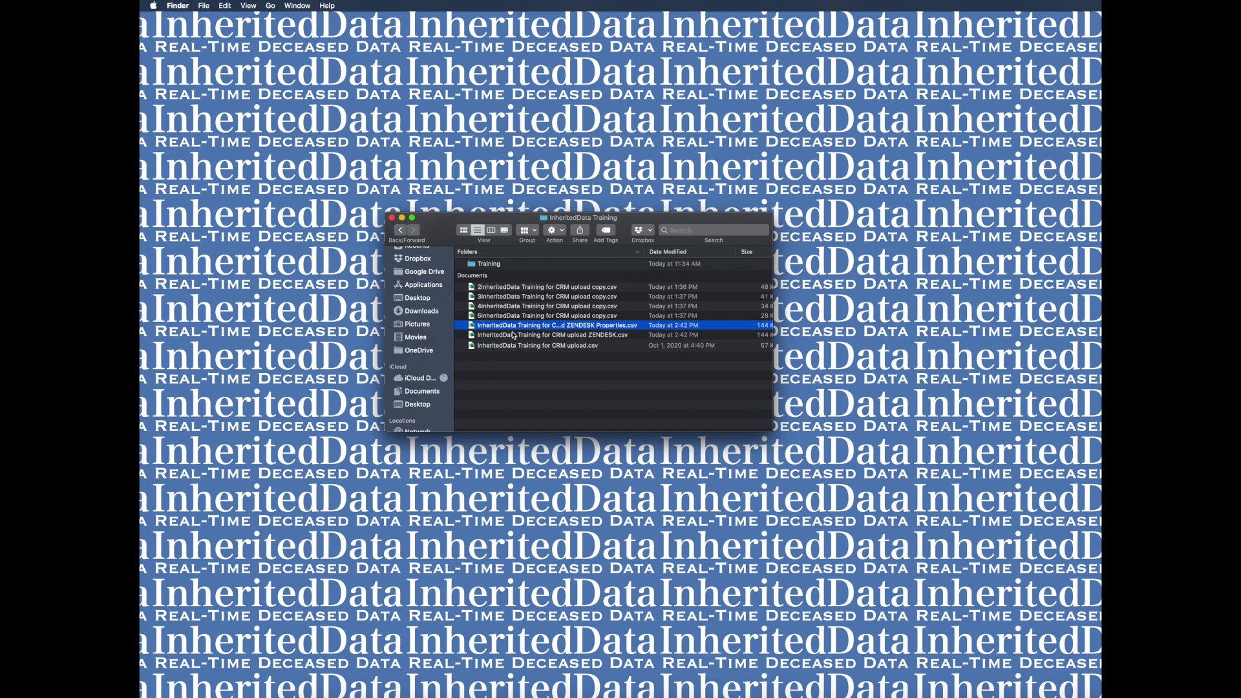
Step: Open the ZENDESK Properties CSV in Excel and autofit the width of all columns to their contents
{"action": "double_click", "coordinate": [524, 325]}
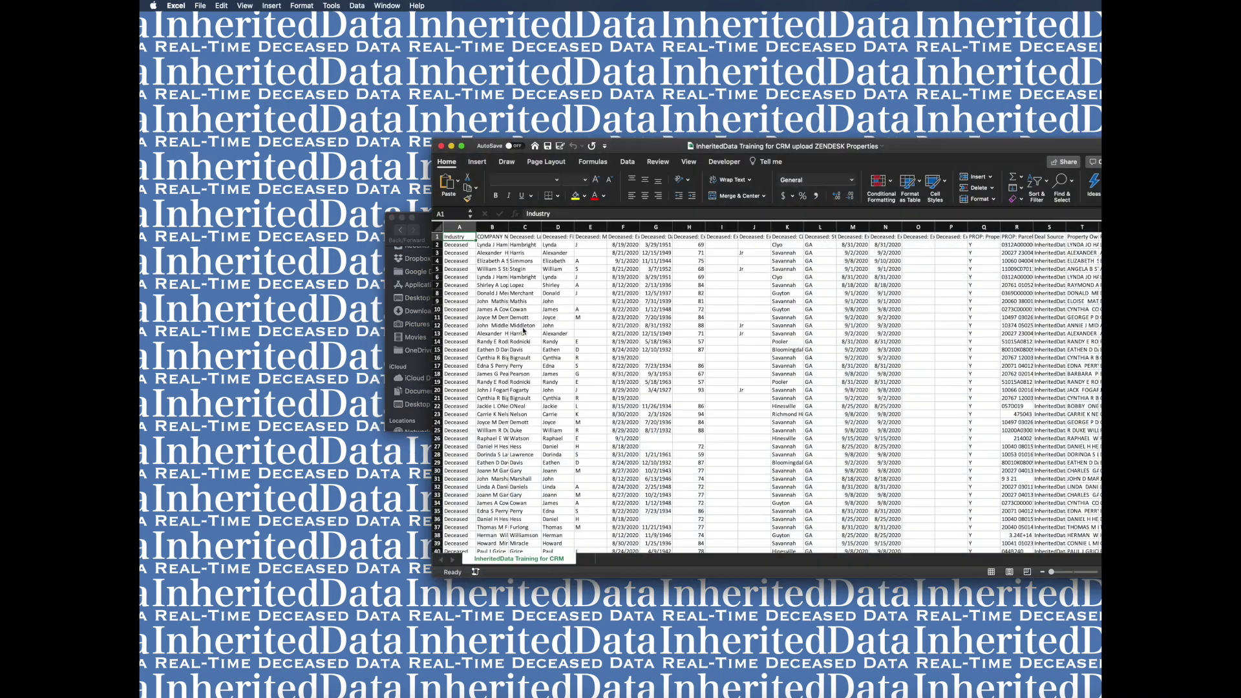
{"action": "left_click_drag", "start_coordinate": [635, 149], "coordinate": [391, 106]}
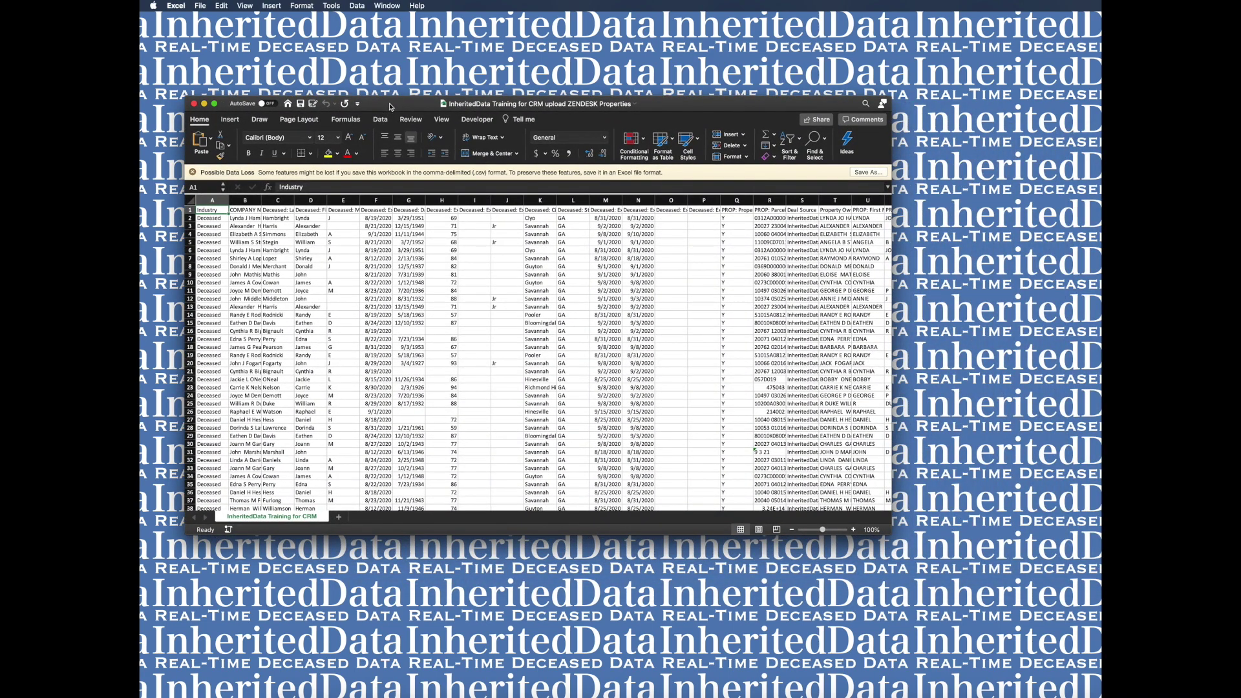
{"action": "left_click", "coordinate": [194, 199]}
{"action": "double_click", "coordinate": [229, 200]}
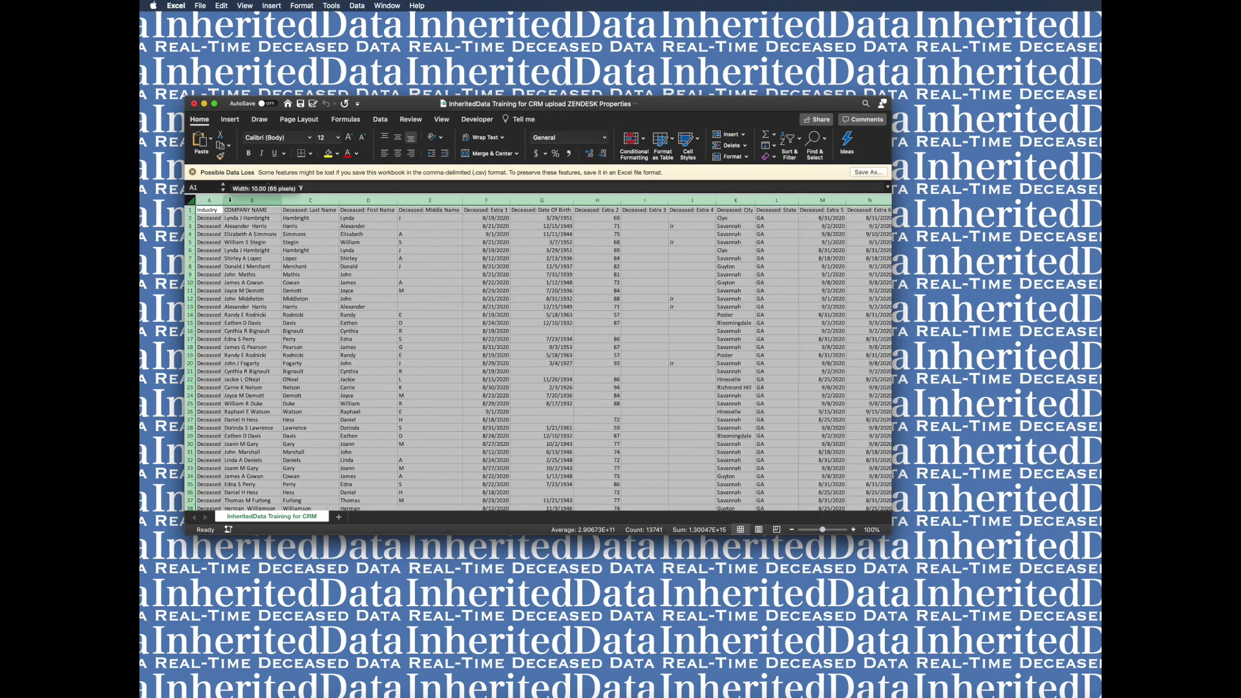
{"action": "scroll", "coordinate": [743, 330], "scroll_direction": "right", "scroll_amount": 15}
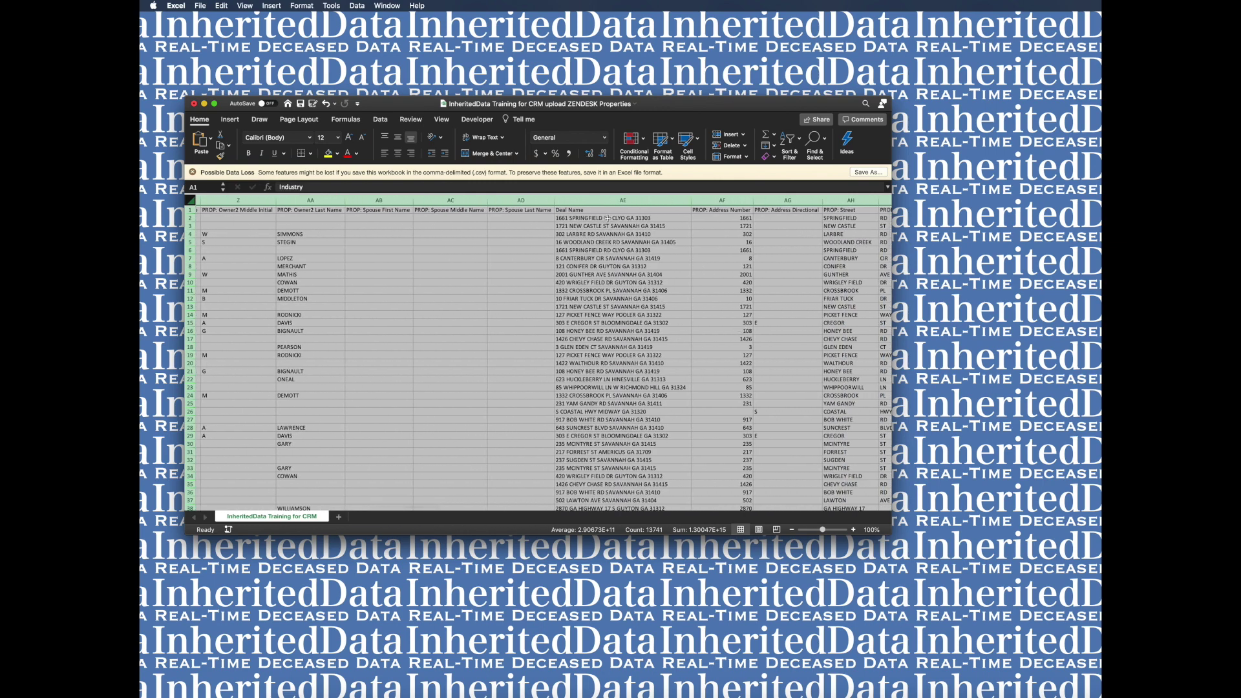
{"action": "left_click", "coordinate": [611, 198]}
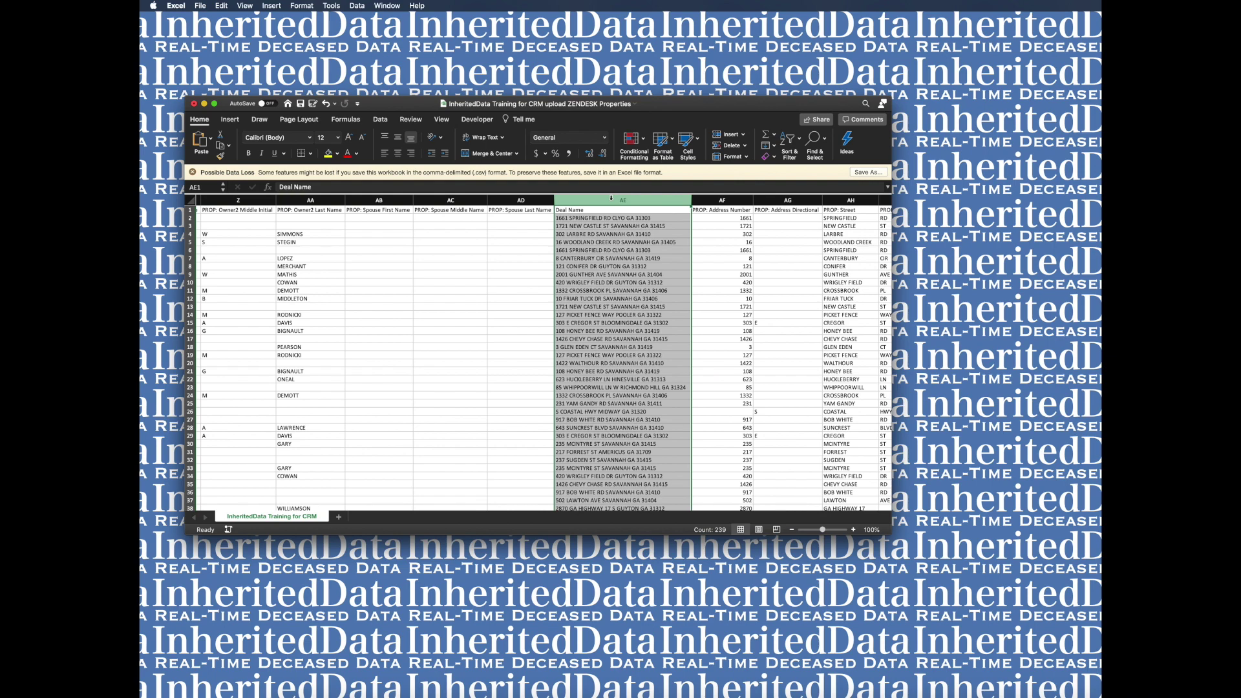
{"action": "left_click", "coordinate": [381, 120]}
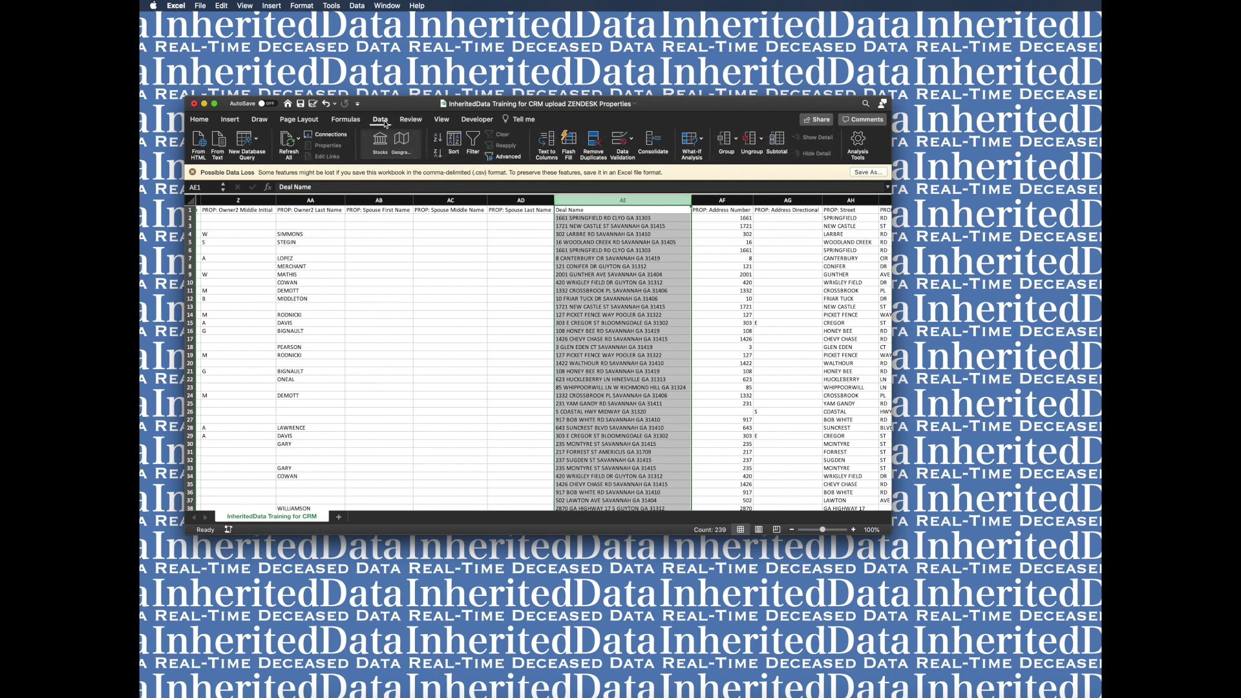
{"action": "left_click", "coordinate": [593, 141]}
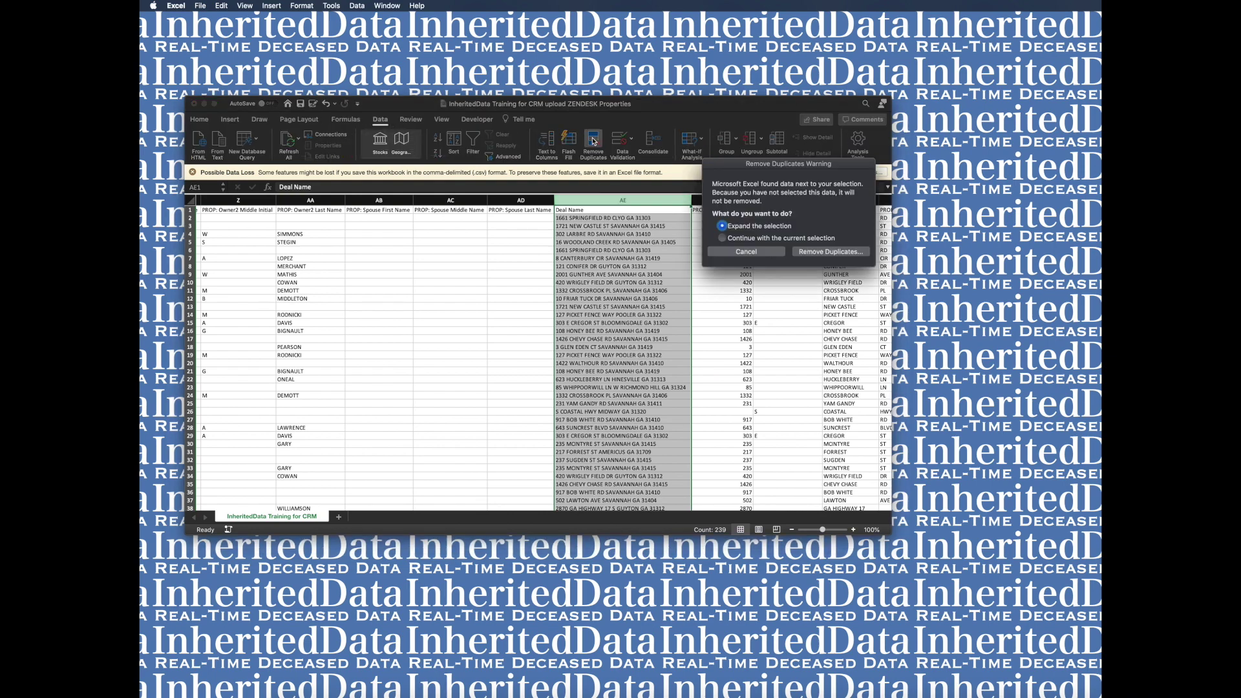
{"action": "left_click", "coordinate": [822, 252]}
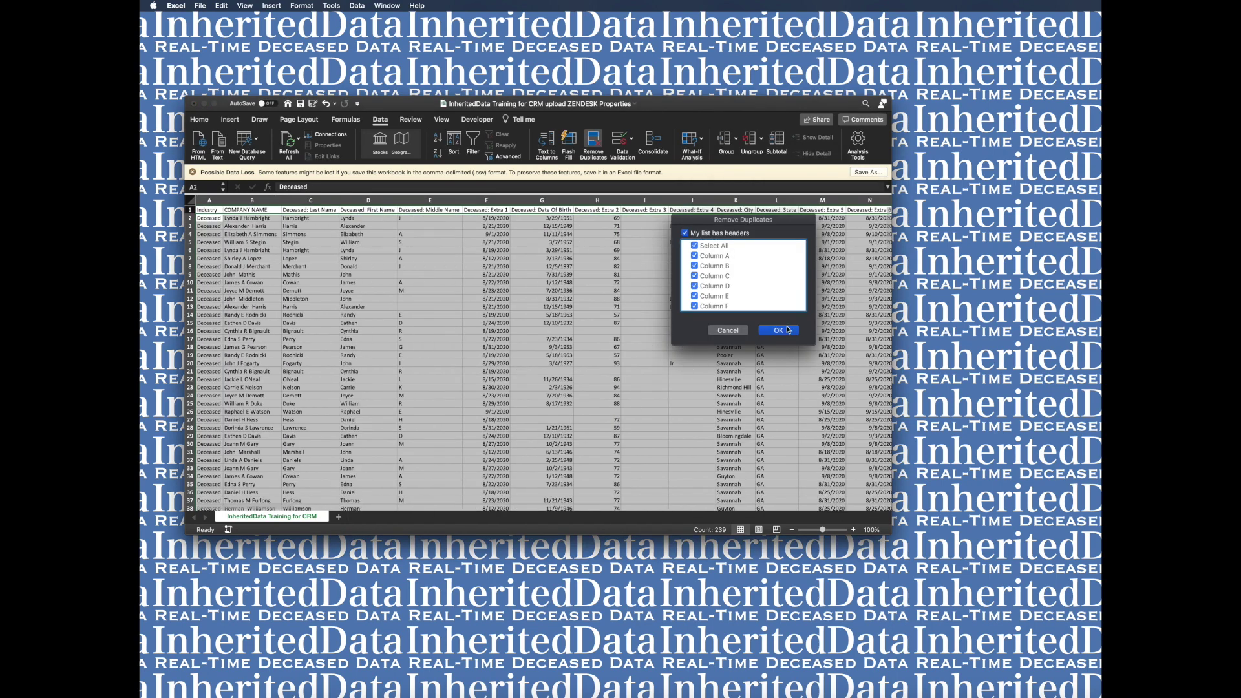
{"action": "left_click", "coordinate": [728, 330]}
Step: Remove duplicate rows based only on the Deal Name column AE, expanding the selection to the whole table
{"action": "scroll", "coordinate": [536, 356], "scroll_direction": "right", "scroll_amount": 10}
{"action": "left_click", "coordinate": [532, 201]}
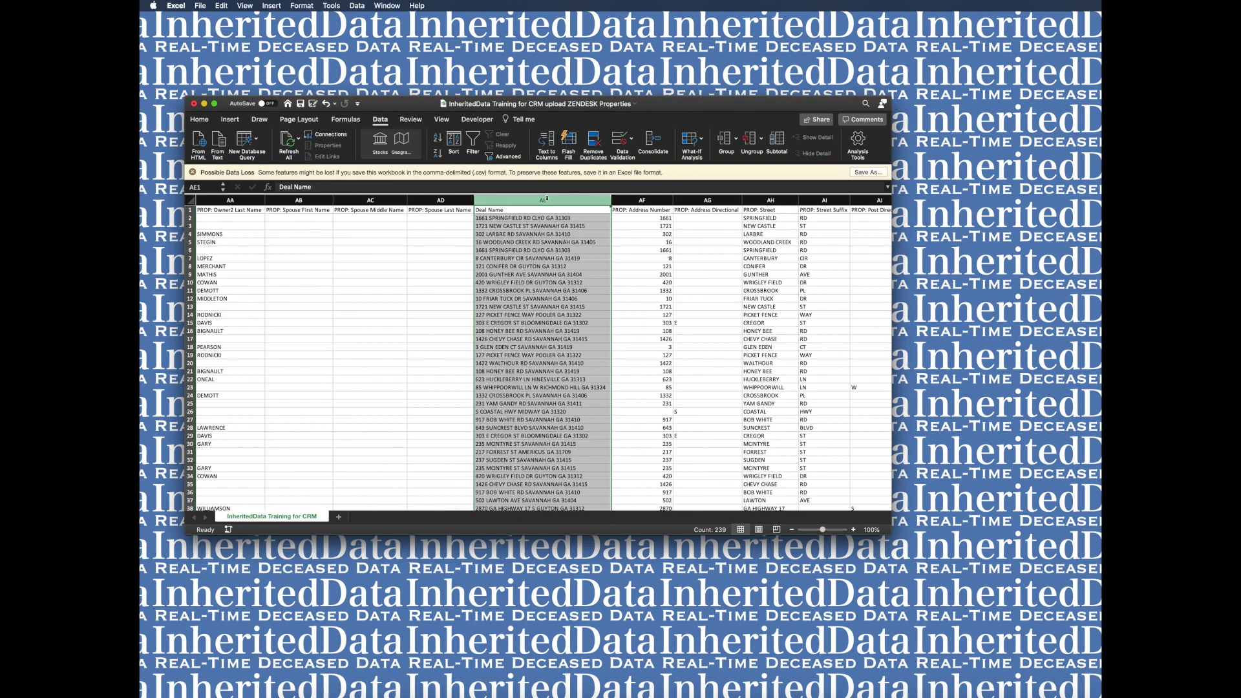
{"action": "left_click", "coordinate": [588, 139]}
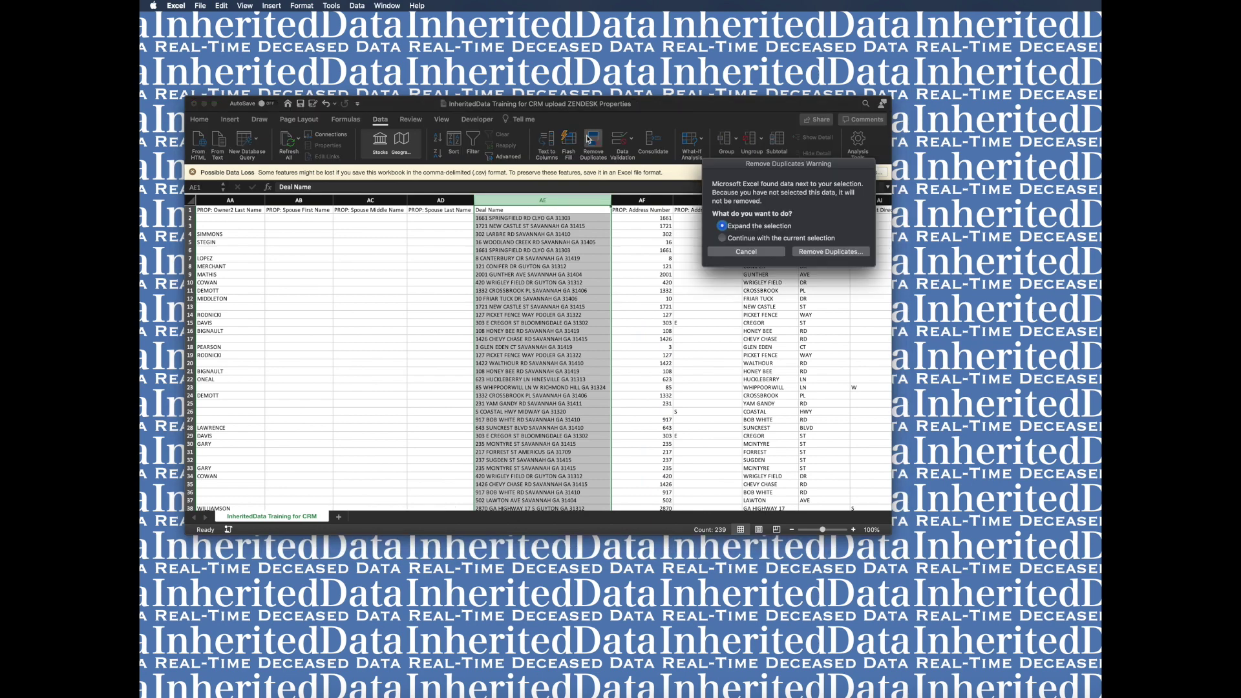
{"action": "left_click", "coordinate": [815, 253]}
{"action": "left_click", "coordinate": [737, 182]}
{"action": "scroll", "coordinate": [747, 200], "scroll_direction": "down", "scroll_amount": 5}
{"action": "scroll", "coordinate": [746, 201], "scroll_direction": "down", "scroll_amount": 5}
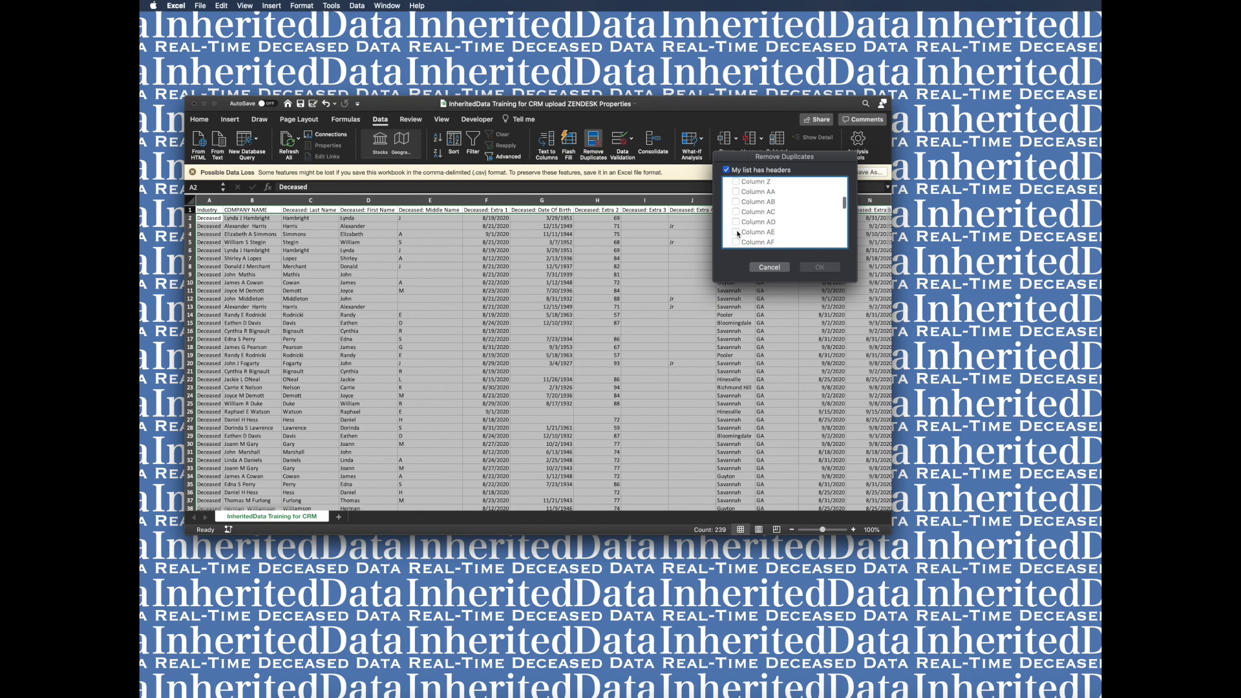
{"action": "left_click", "coordinate": [736, 232]}
{"action": "left_click", "coordinate": [819, 267]}
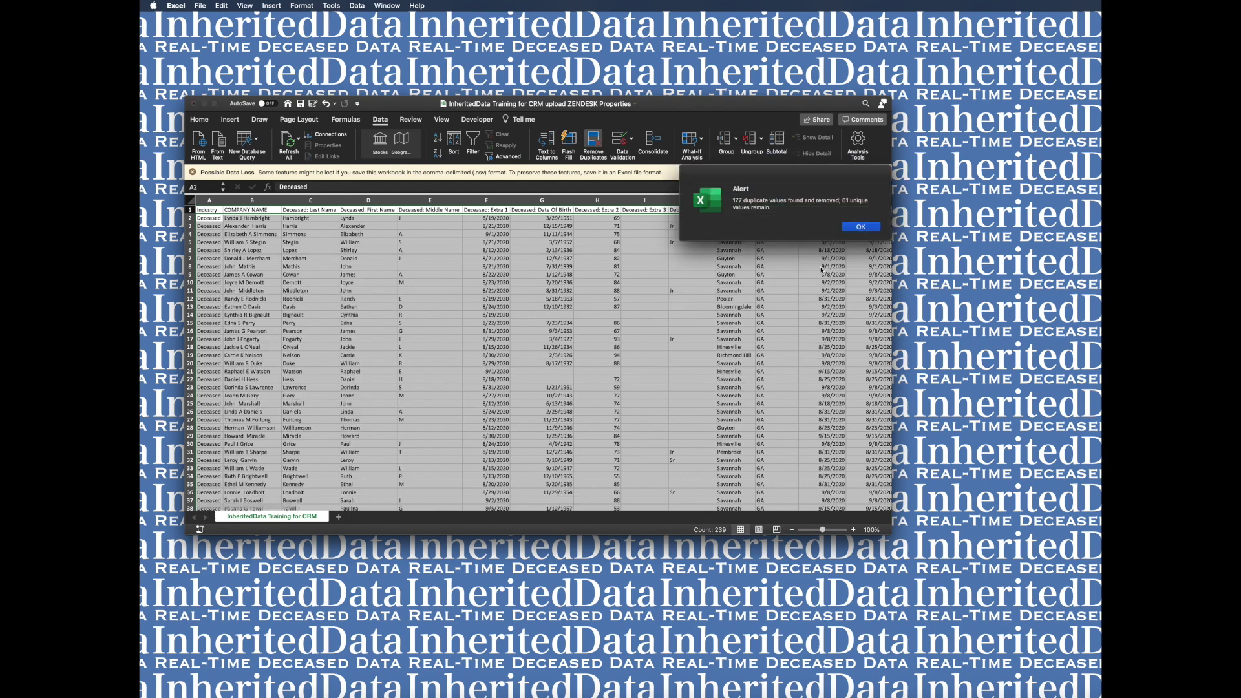
{"action": "left_click", "coordinate": [860, 227]}
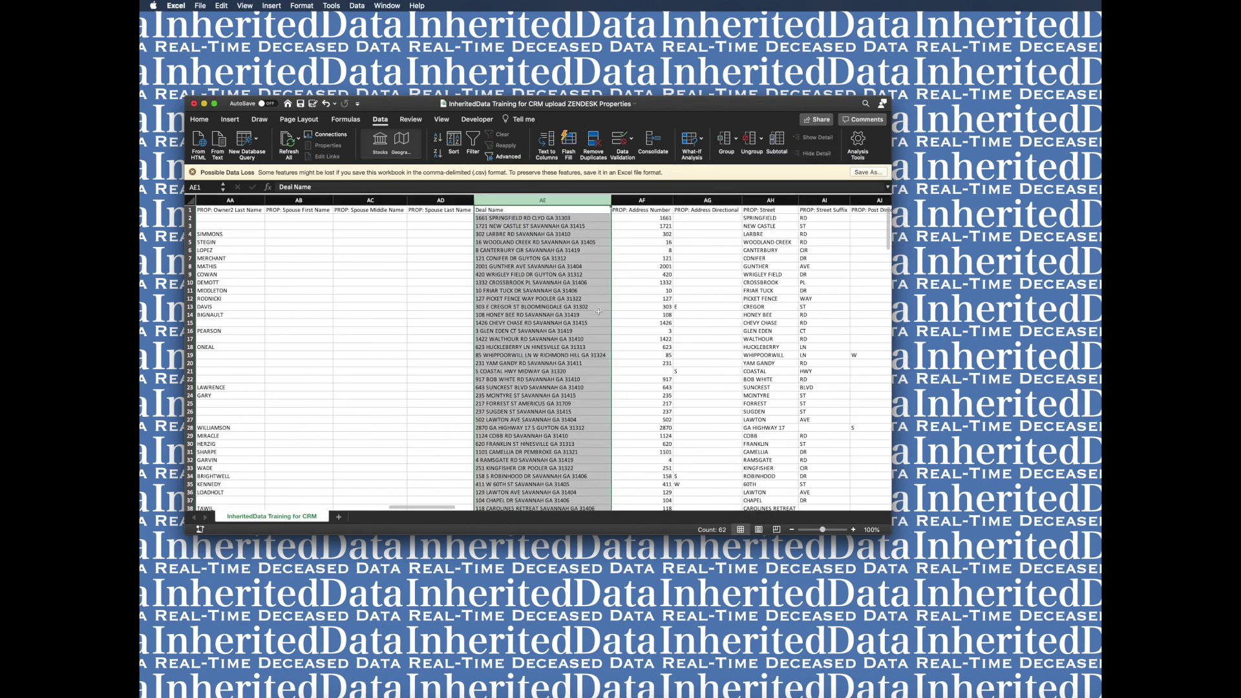
Step: Check the deduplicated rows against the deceased's columns, then save and close the Properties CSV
{"action": "left_click", "coordinate": [598, 312]}
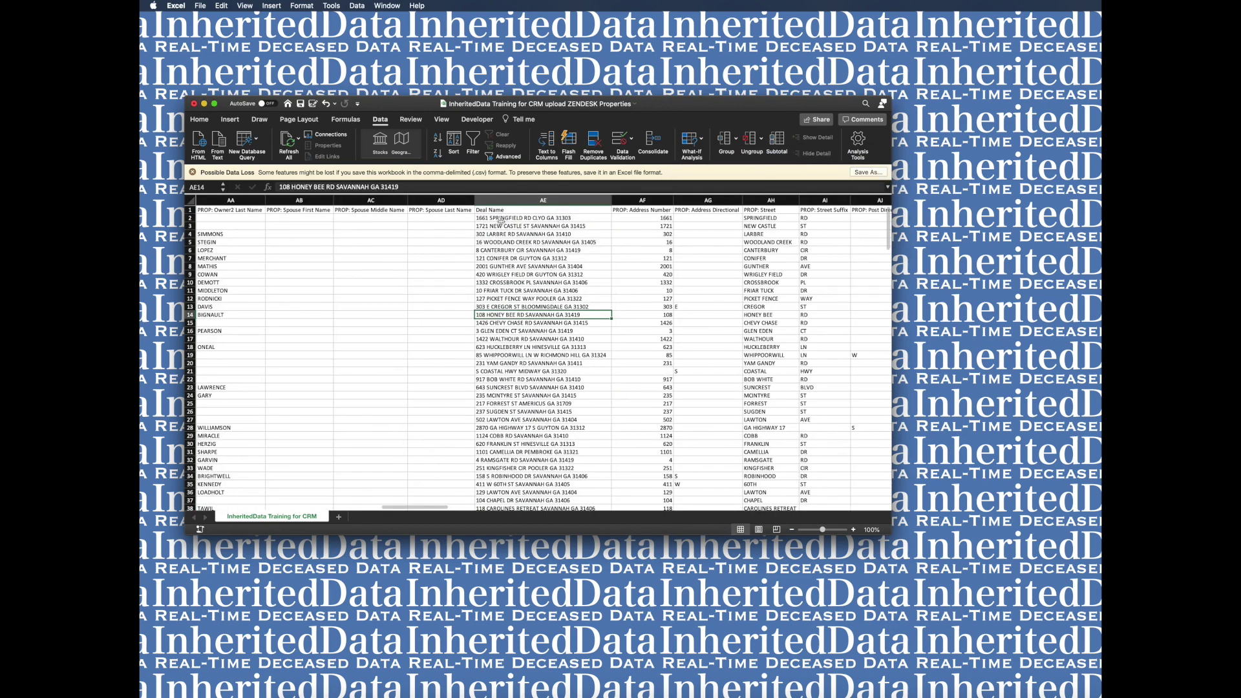
{"action": "scroll", "coordinate": [503, 245], "scroll_direction": "left", "scroll_amount": 20}
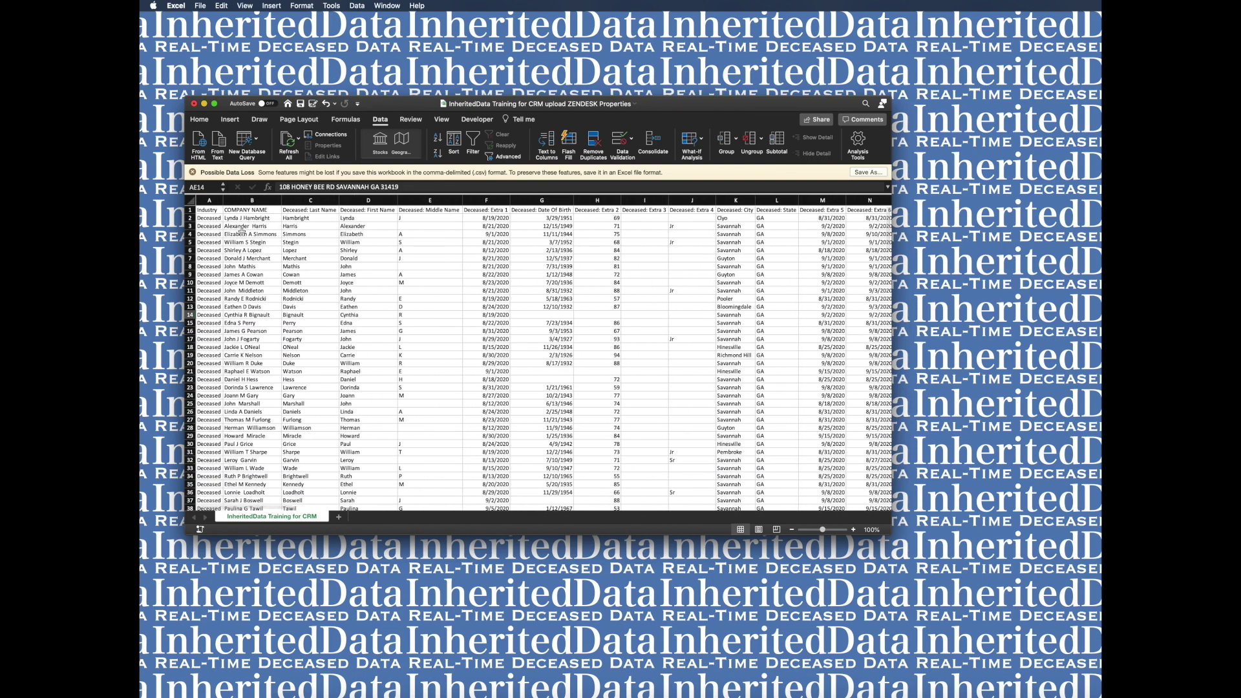
{"action": "scroll", "coordinate": [244, 230], "scroll_direction": "right", "scroll_amount": 20}
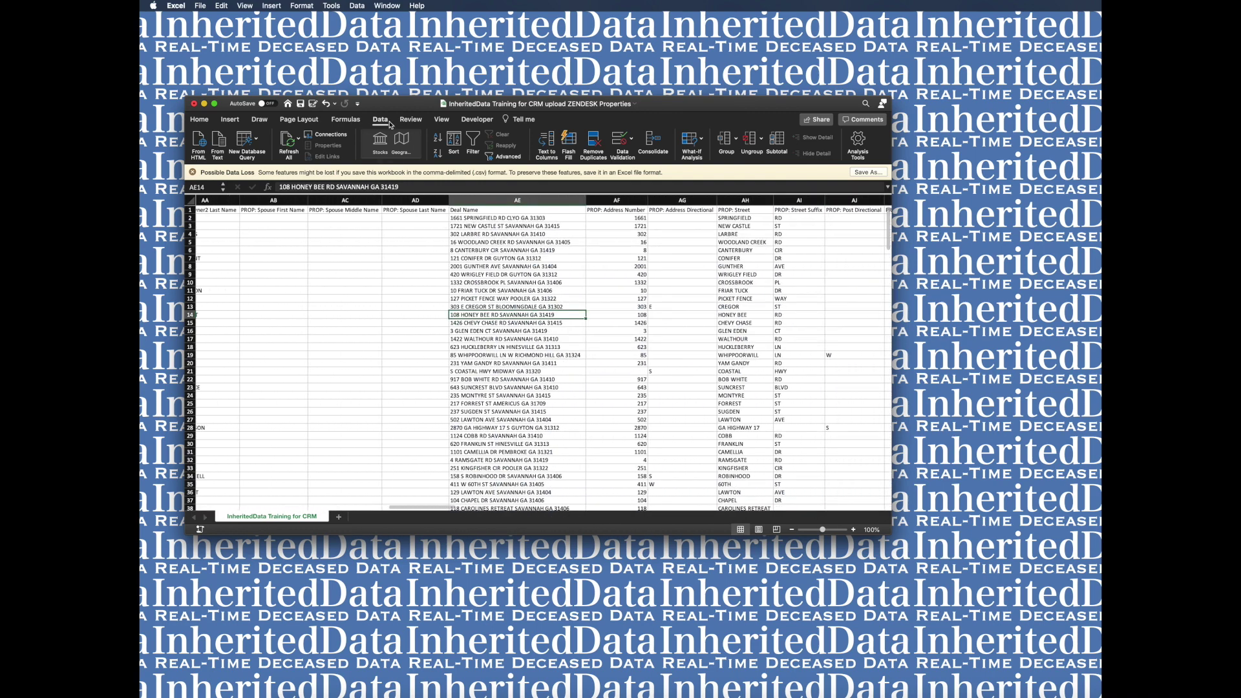
{"action": "left_click", "coordinate": [300, 104]}
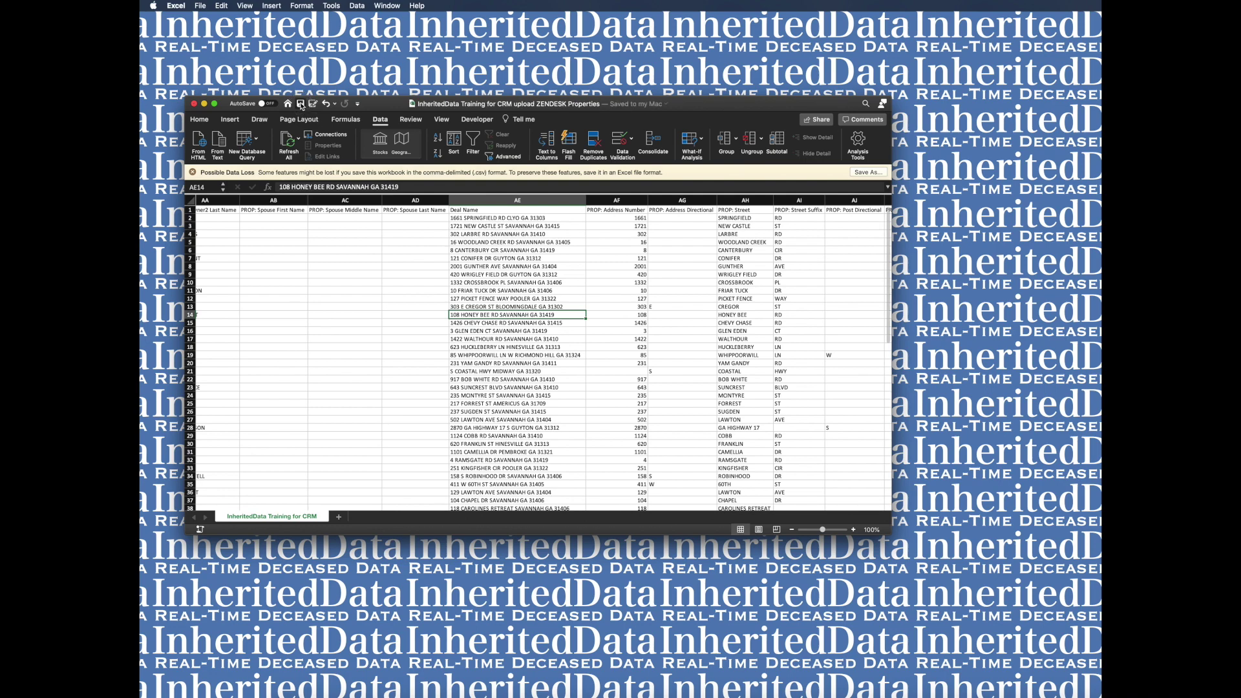
{"action": "left_click", "coordinate": [195, 104]}
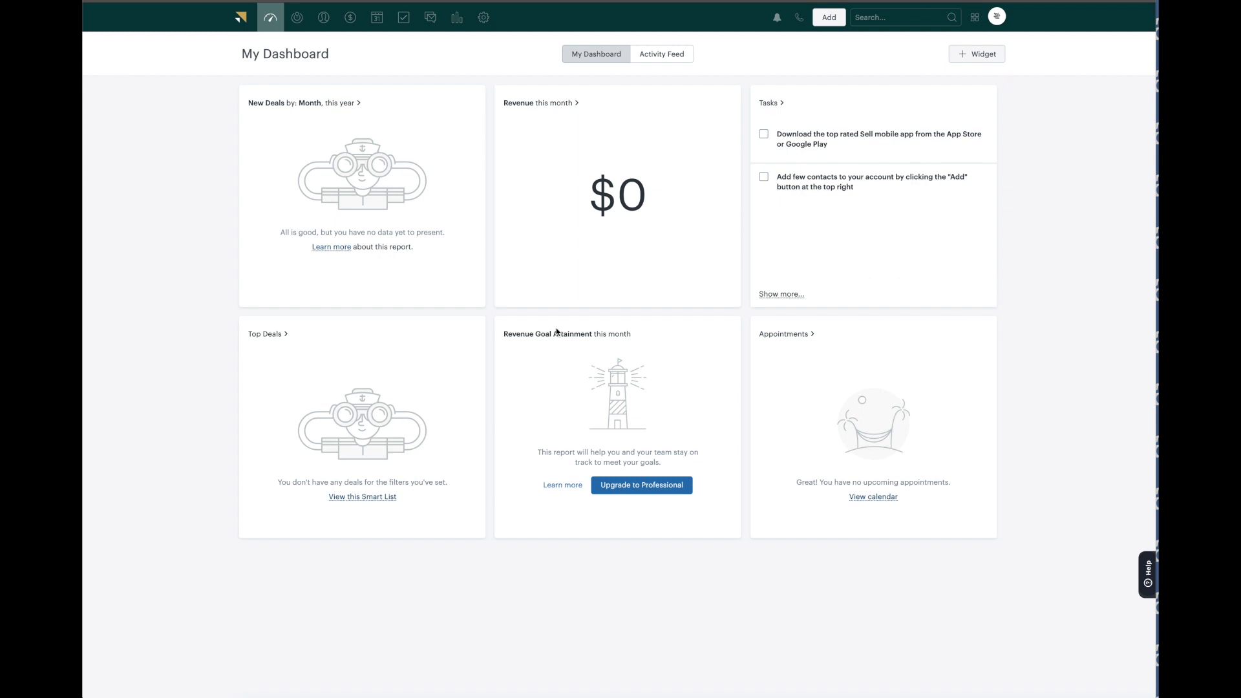
Step: Switch to Sell, view the Contacts and Deals lists, and open the data import page
{"action": "left_click", "coordinate": [324, 19]}
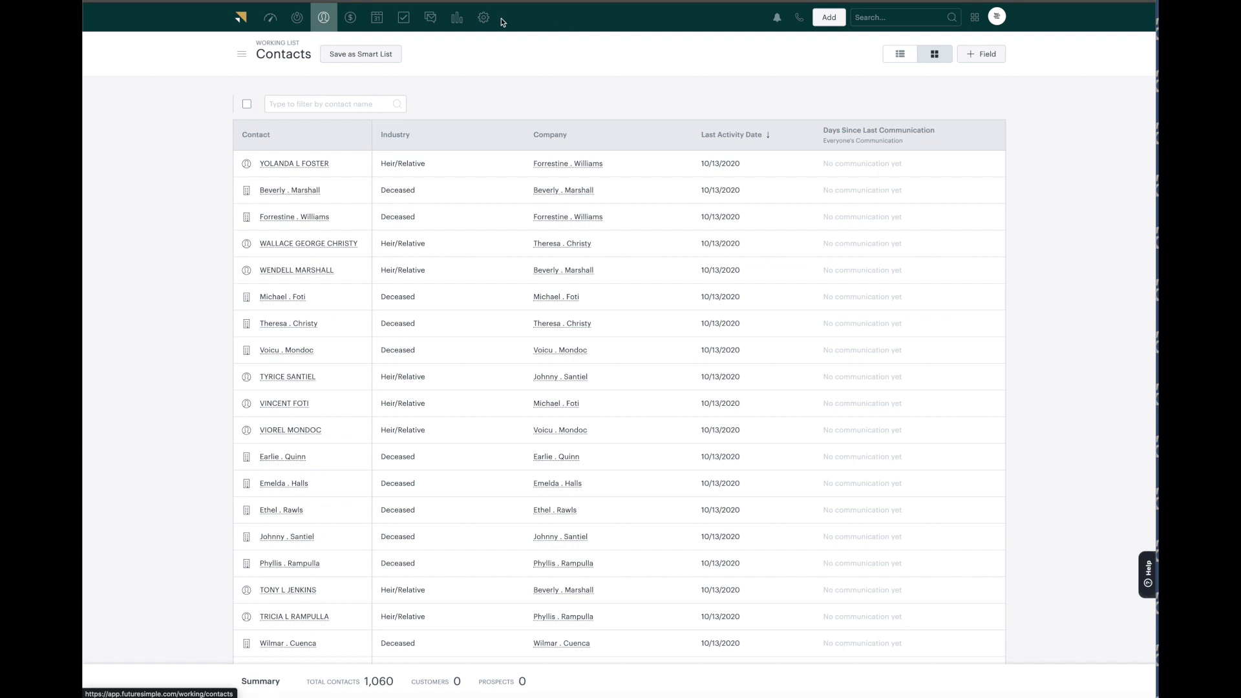
{"action": "left_click", "coordinate": [352, 20]}
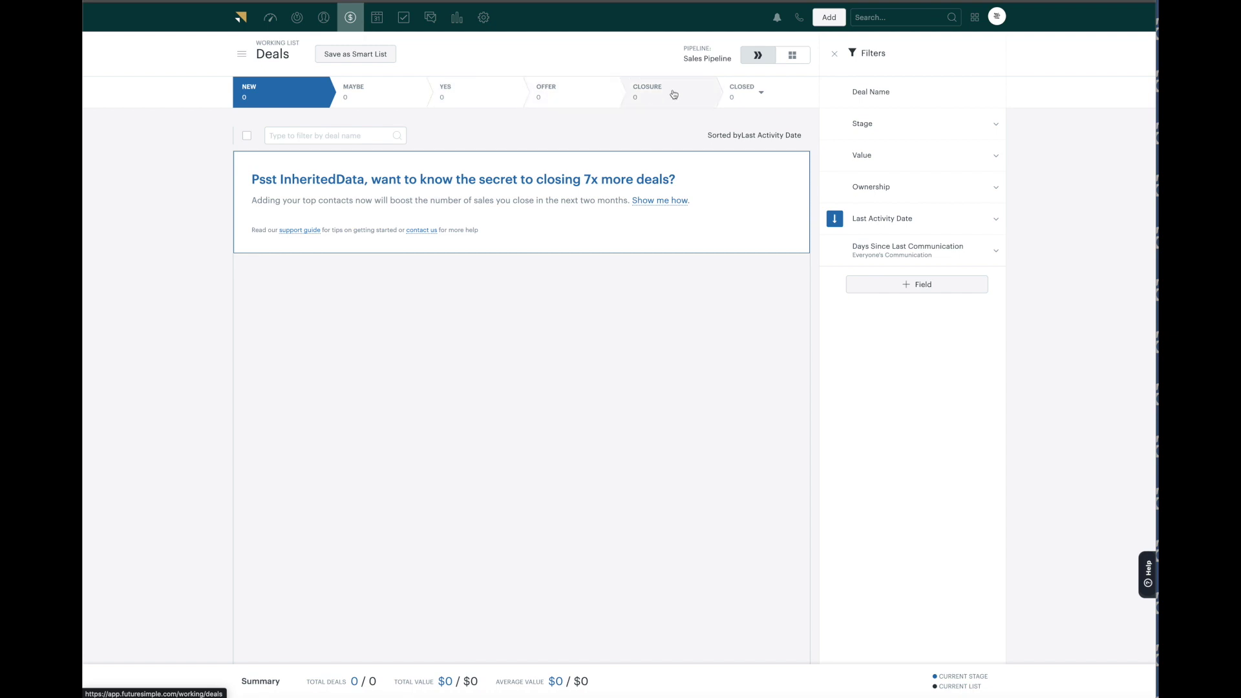
{"action": "left_click", "coordinate": [828, 19]}
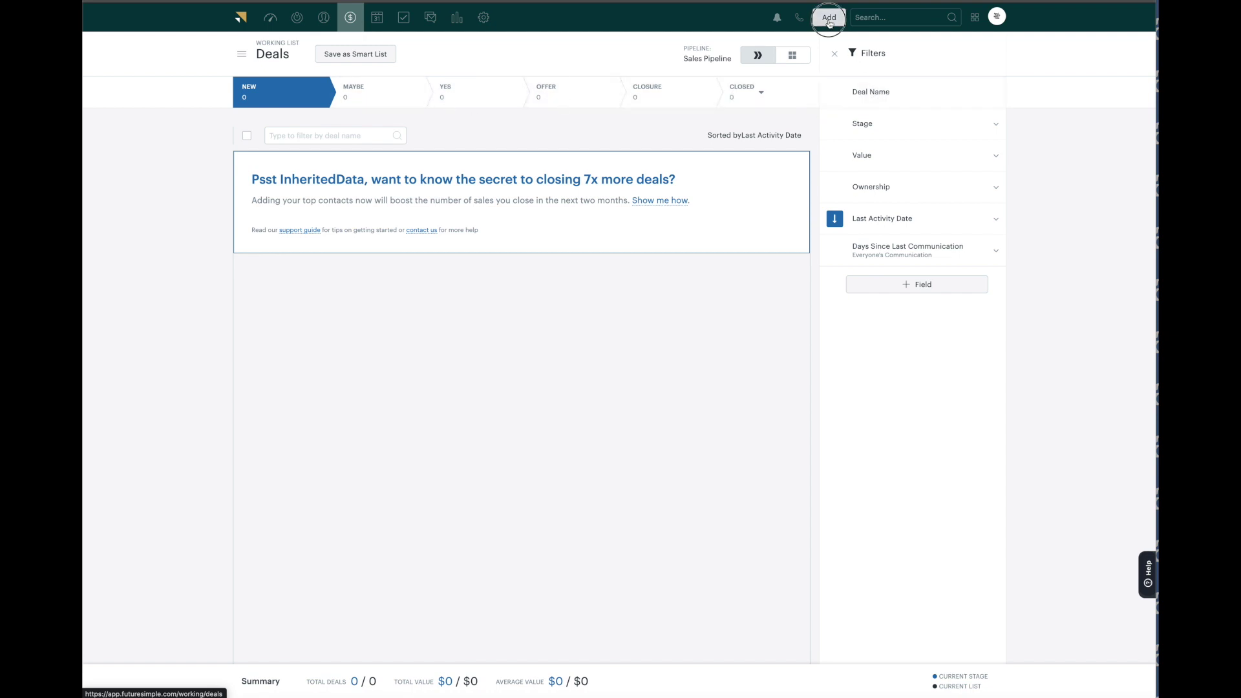
{"action": "left_click", "coordinate": [849, 110]}
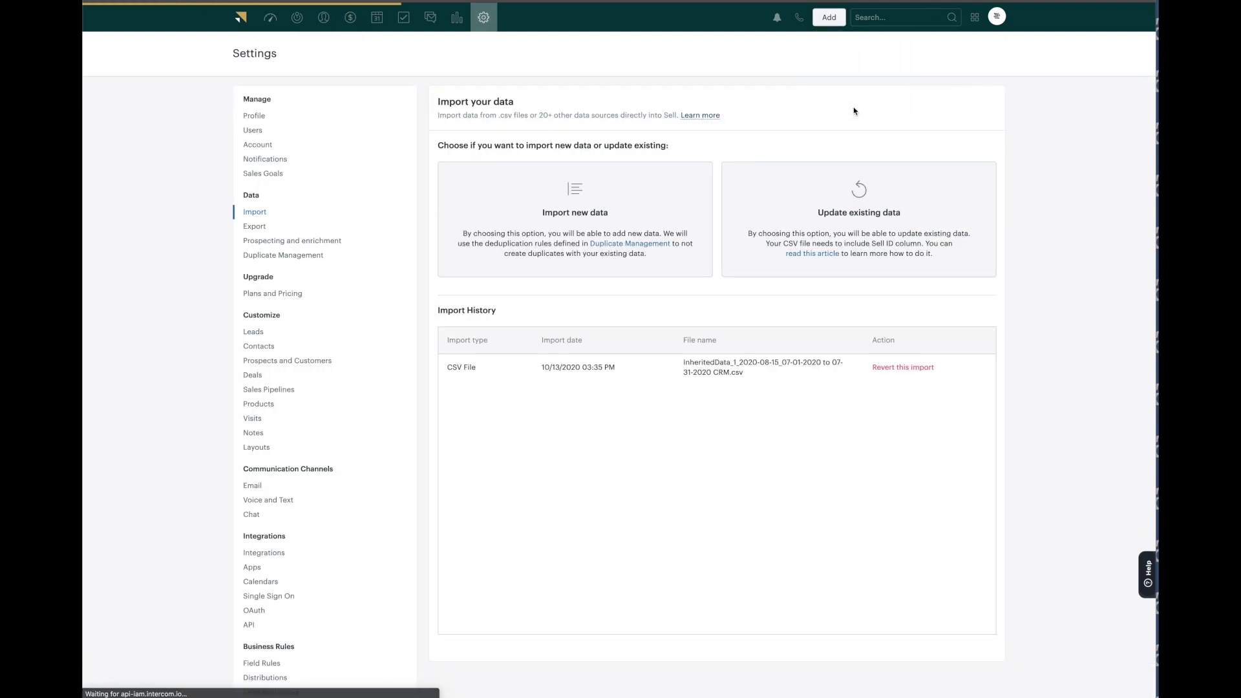
Step: Start a new Deals & Contacts import with "InheritedData_1_2020-08-15_07-01-2020 to 07-31-2020 Properties.csv" and proceed to field matching
{"action": "left_click", "coordinate": [684, 193]}
{"action": "left_click", "coordinate": [482, 188]}
{"action": "left_click", "coordinate": [889, 275]}
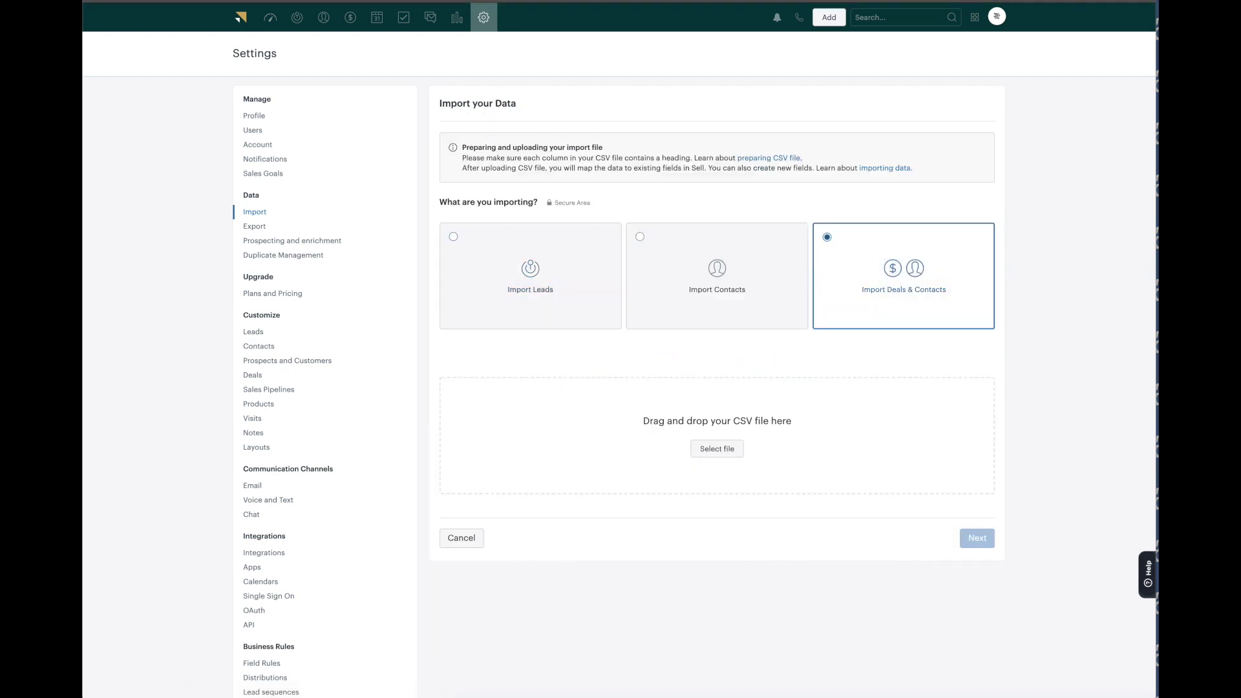
{"action": "left_click_drag", "start_coordinate": [1157, 366], "coordinate": [589, 421]}
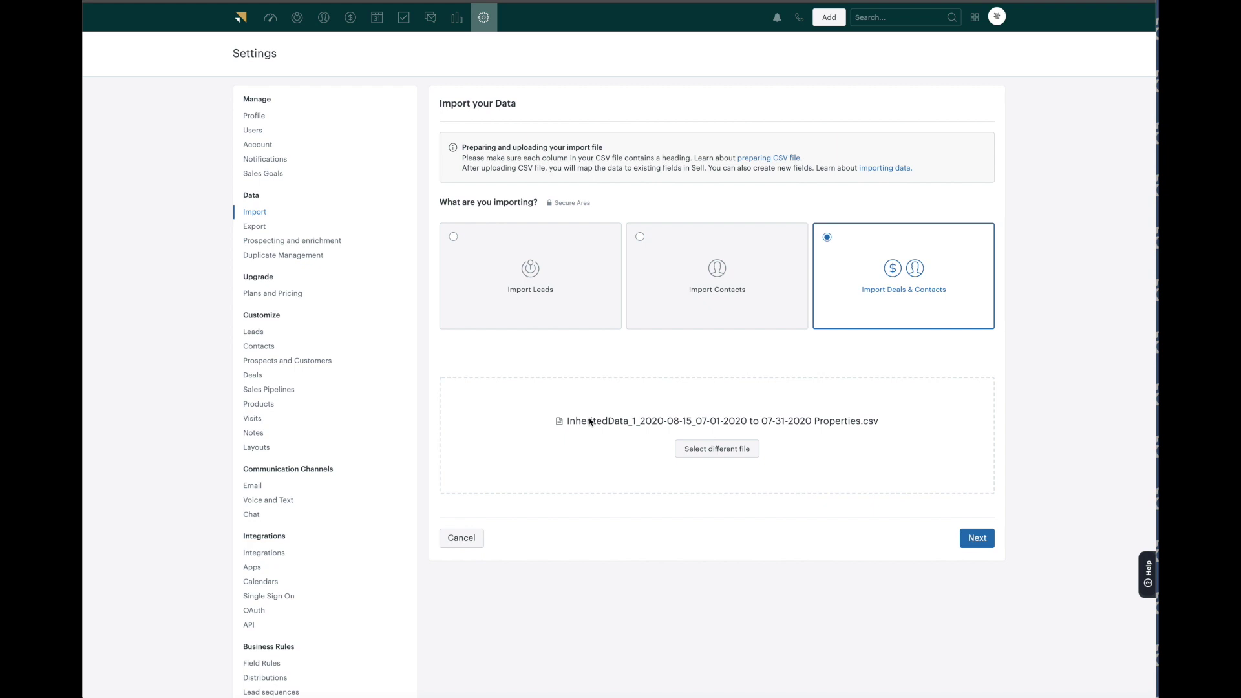
{"action": "left_click", "coordinate": [975, 541]}
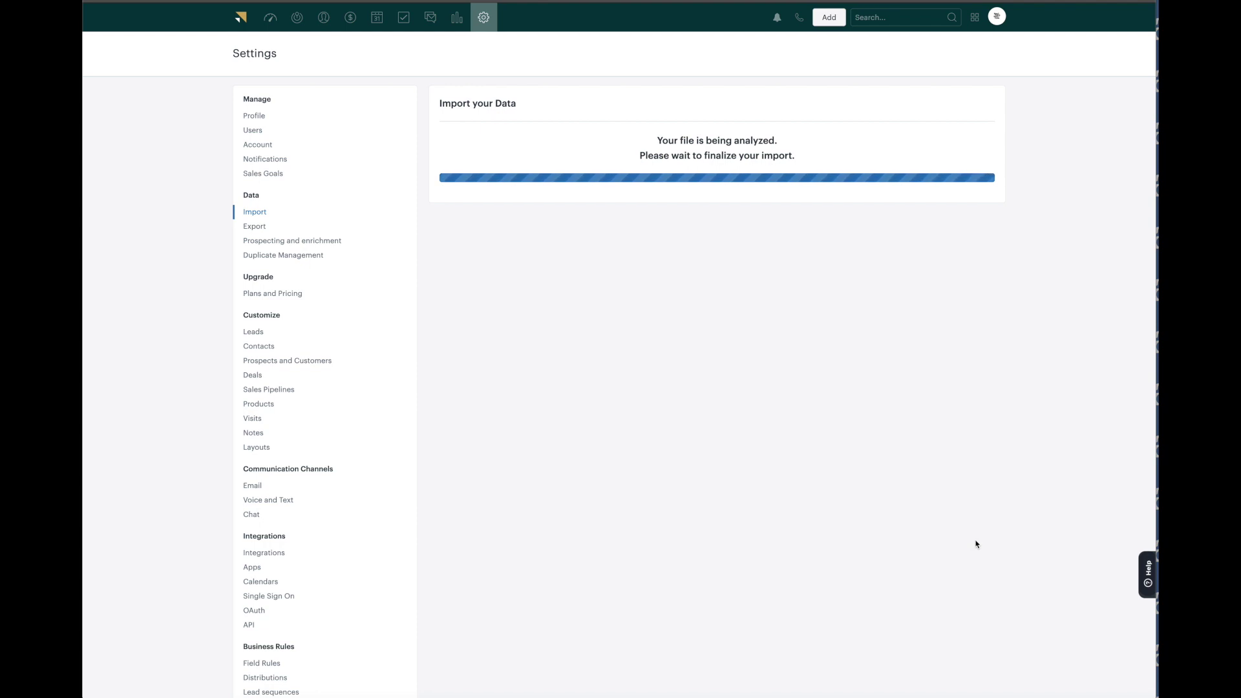
{"action": "left_click", "coordinate": [980, 272]}
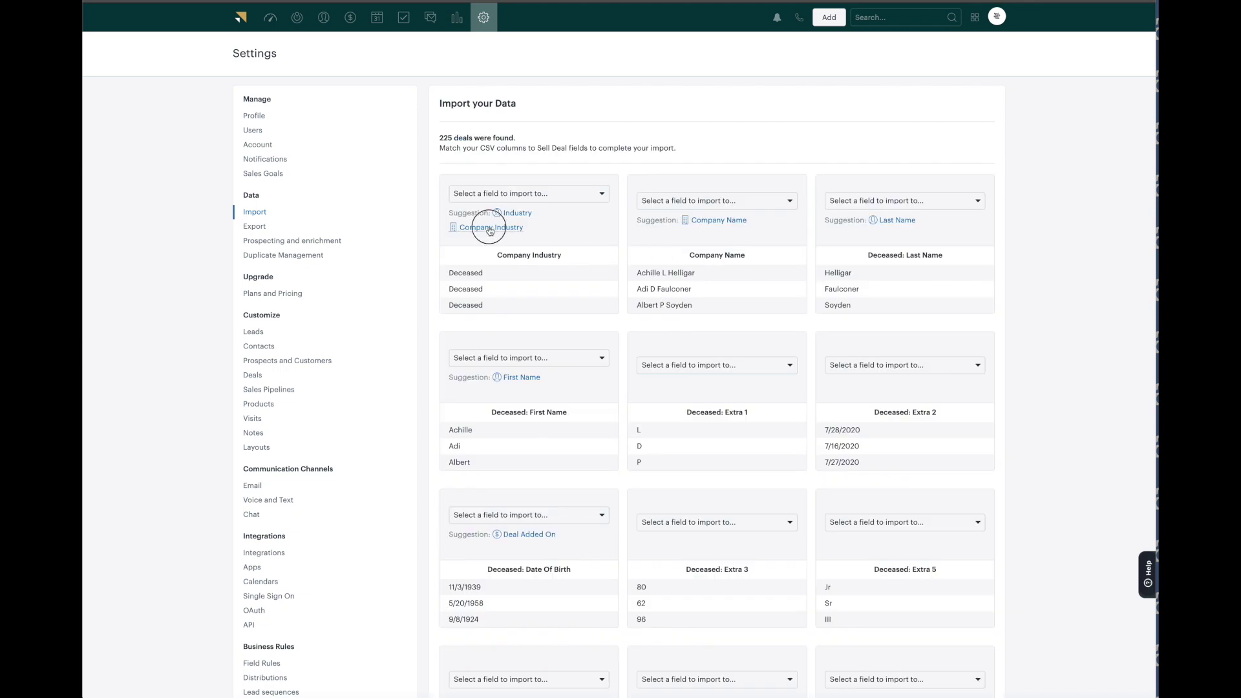
Step: Map the Company Industry column with Deceased matched to Deceased, and map the Company Name column to Company Name
{"action": "left_click", "coordinate": [490, 228]}
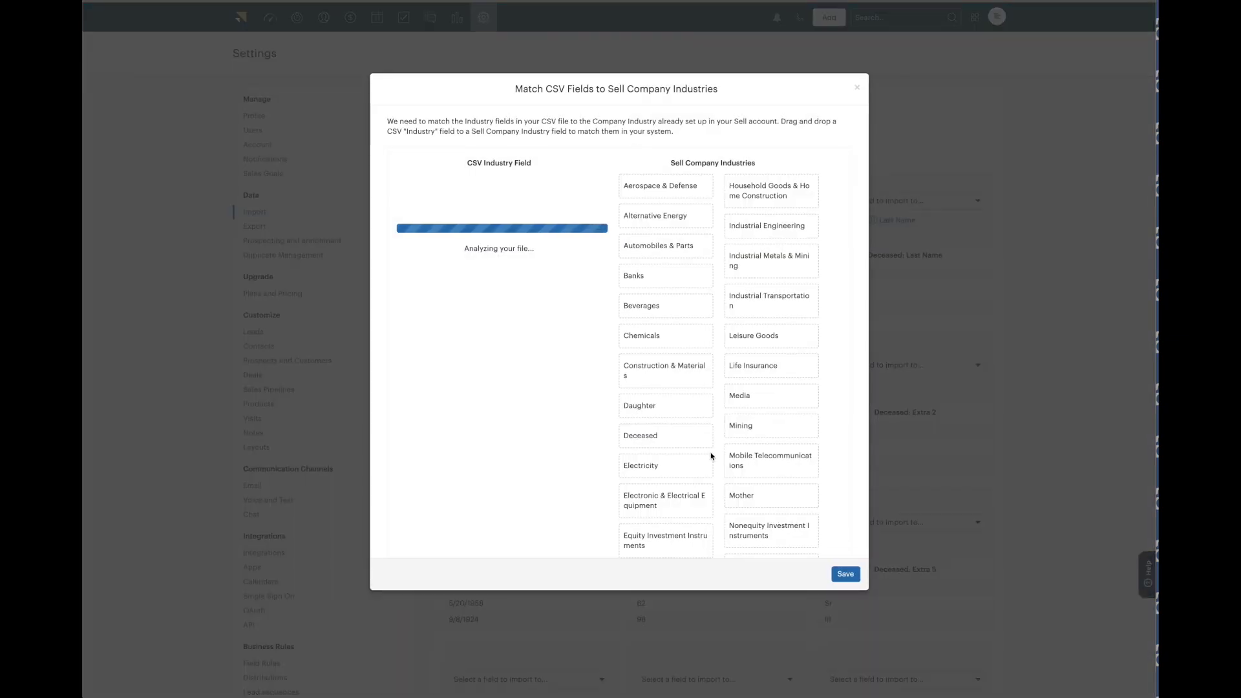
{"action": "scroll", "coordinate": [644, 291], "scroll_direction": "down", "scroll_amount": 8}
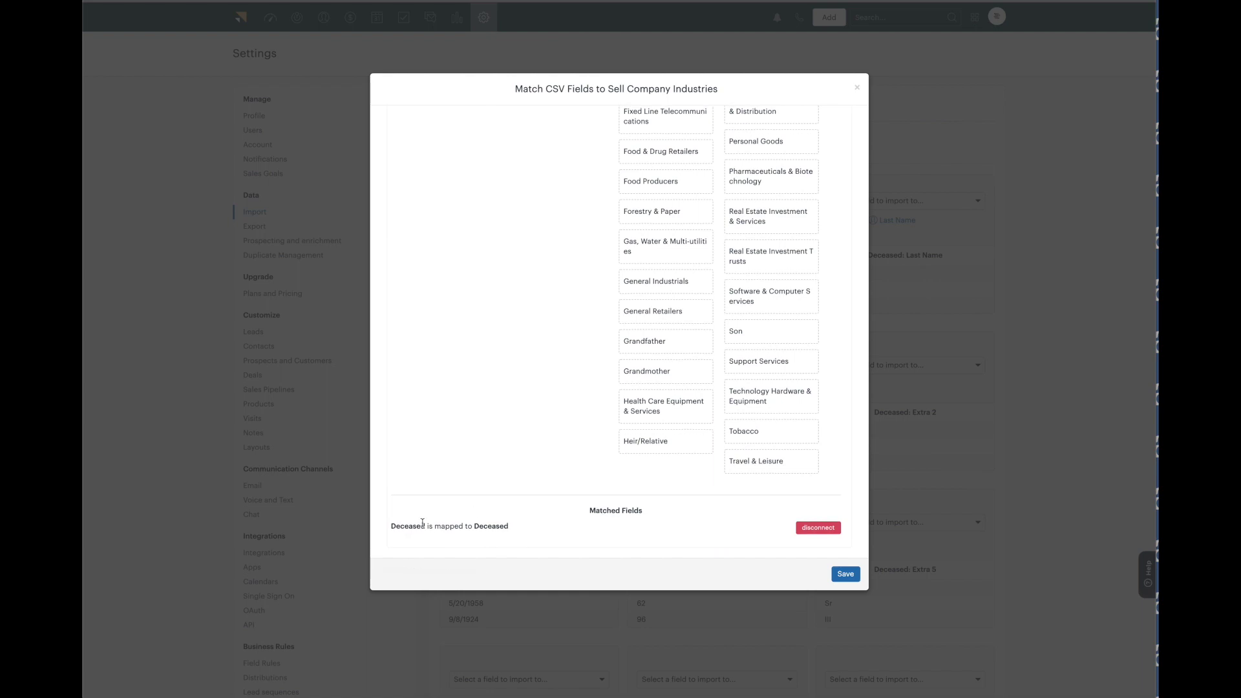
{"action": "left_click", "coordinate": [845, 573]}
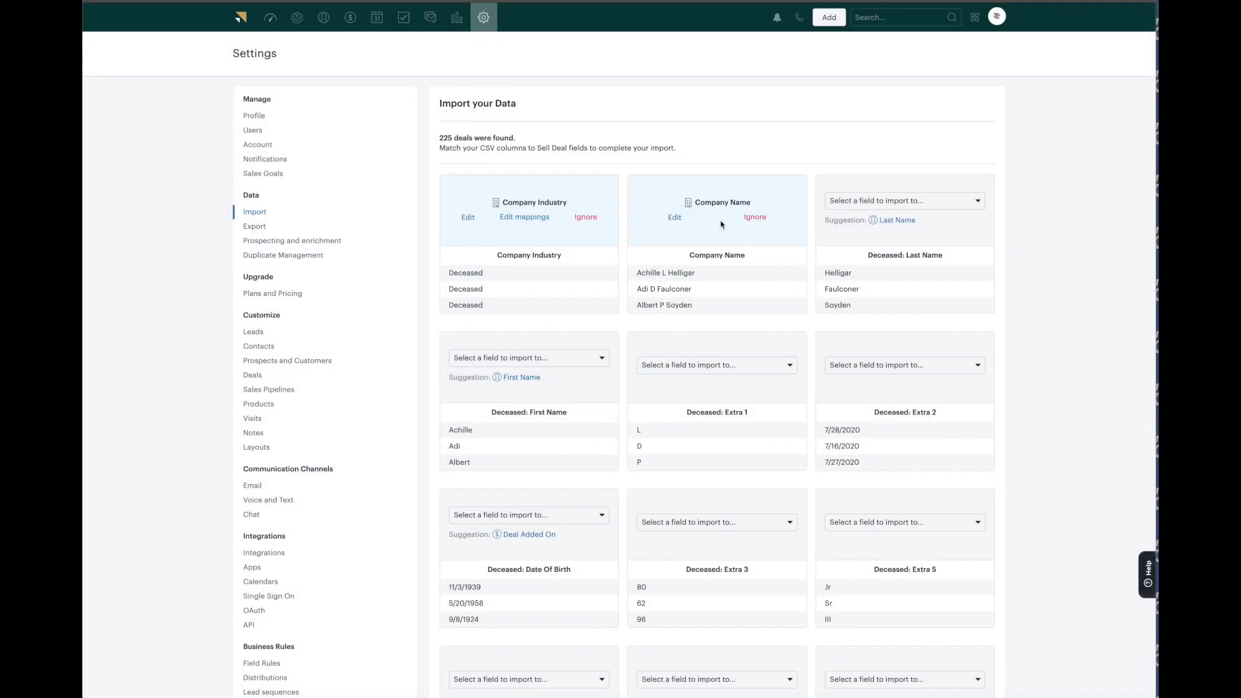
Step: Map the "Deceased: Extra 2" column to the company custom field Date of Death
{"action": "scroll", "coordinate": [838, 330], "scroll_direction": "down", "scroll_amount": 3}
{"action": "left_click", "coordinate": [894, 257]}
{"action": "scroll", "coordinate": [896, 362], "scroll_direction": "down", "scroll_amount": 5}
{"action": "scroll", "coordinate": [897, 361], "scroll_direction": "down", "scroll_amount": 3}
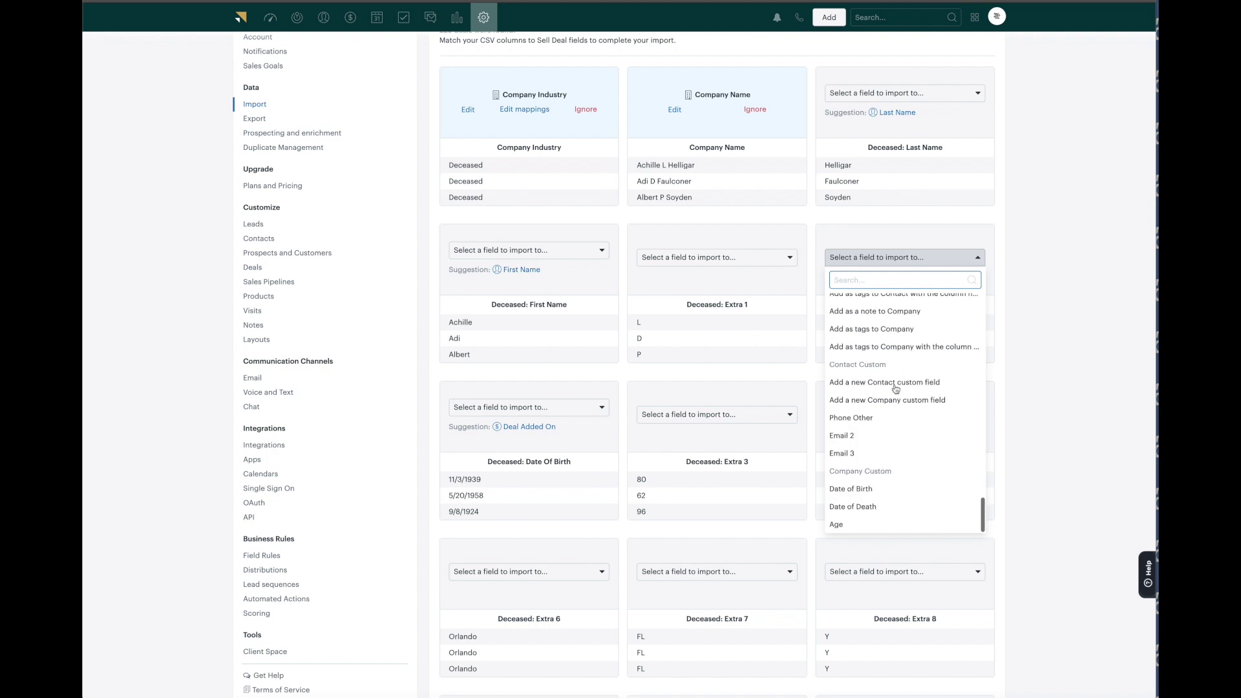
{"action": "left_click", "coordinate": [871, 506]}
Step: Map "Deceased: Date Of Birth" to the company field Date of Birth and "Deceased: Extra 3" to Age
{"action": "left_click", "coordinate": [553, 407]}
{"action": "scroll", "coordinate": [552, 567], "scroll_direction": "down", "scroll_amount": 10}
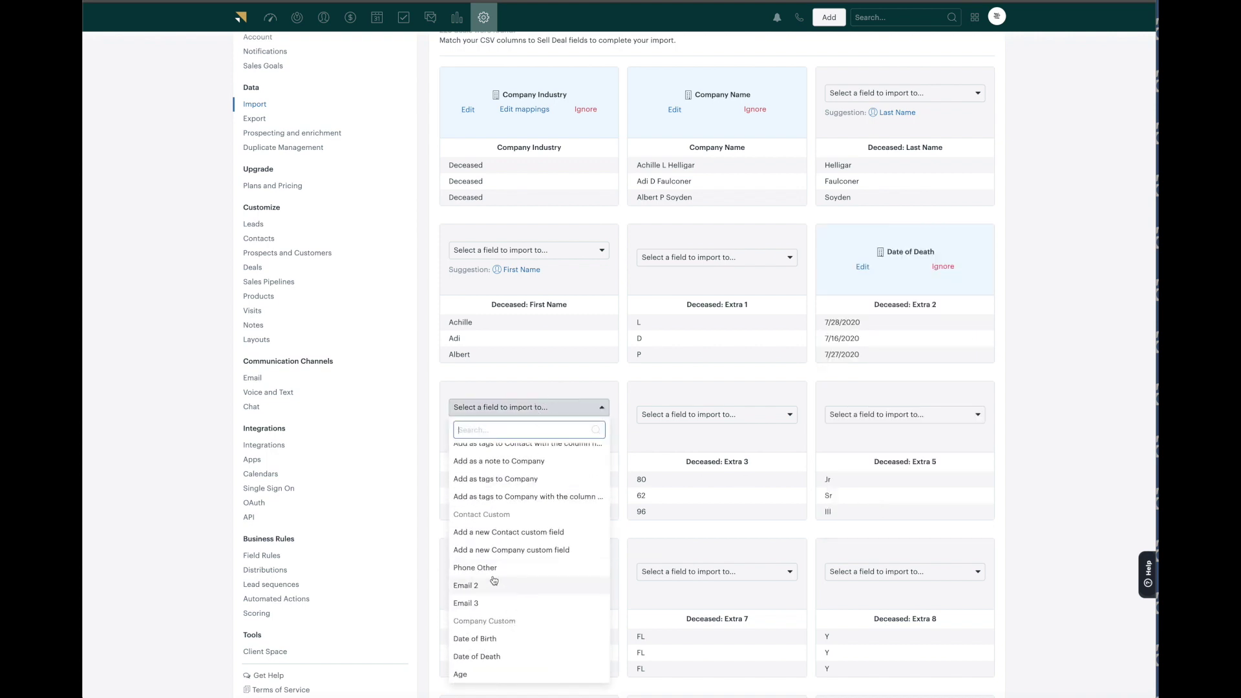
{"action": "left_click", "coordinate": [505, 636]}
{"action": "left_click", "coordinate": [706, 416]}
{"action": "scroll", "coordinate": [715, 525], "scroll_direction": "down", "scroll_amount": 10}
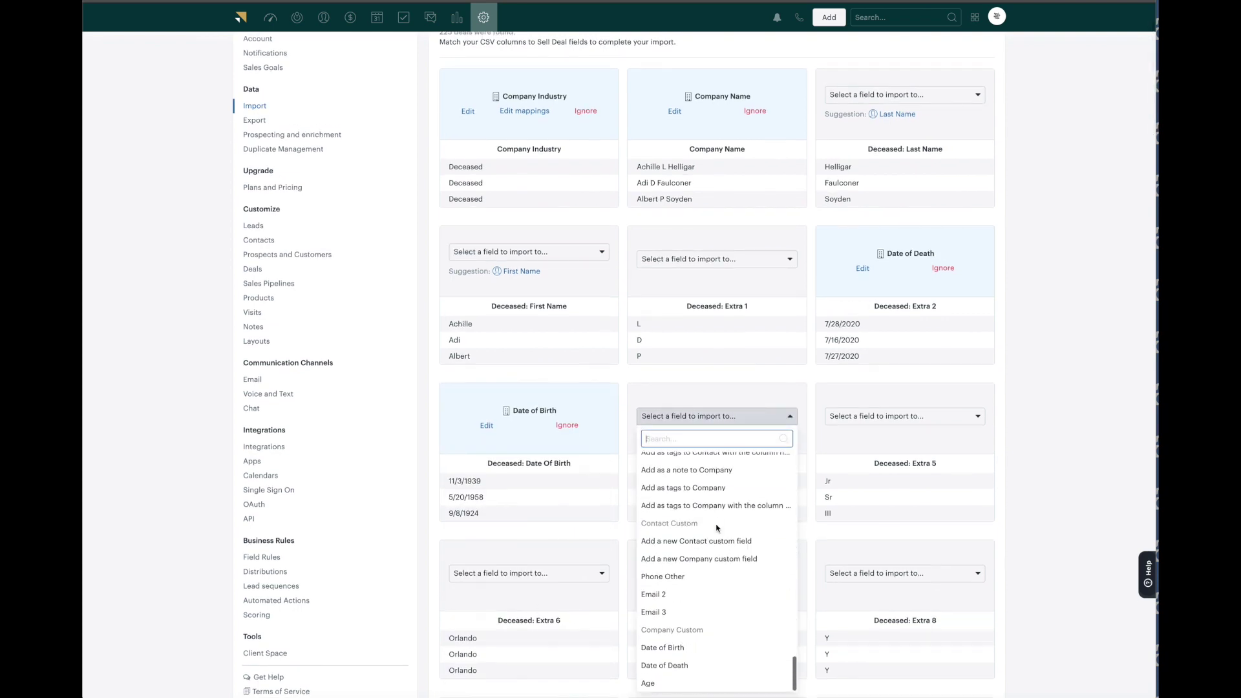
{"action": "left_click", "coordinate": [701, 683]}
Step: Map the "PROP Mailing Street Adress" column to Company Address
{"action": "scroll", "coordinate": [706, 588], "scroll_direction": "down", "scroll_amount": 2}
{"action": "scroll", "coordinate": [703, 580], "scroll_direction": "down", "scroll_amount": 10}
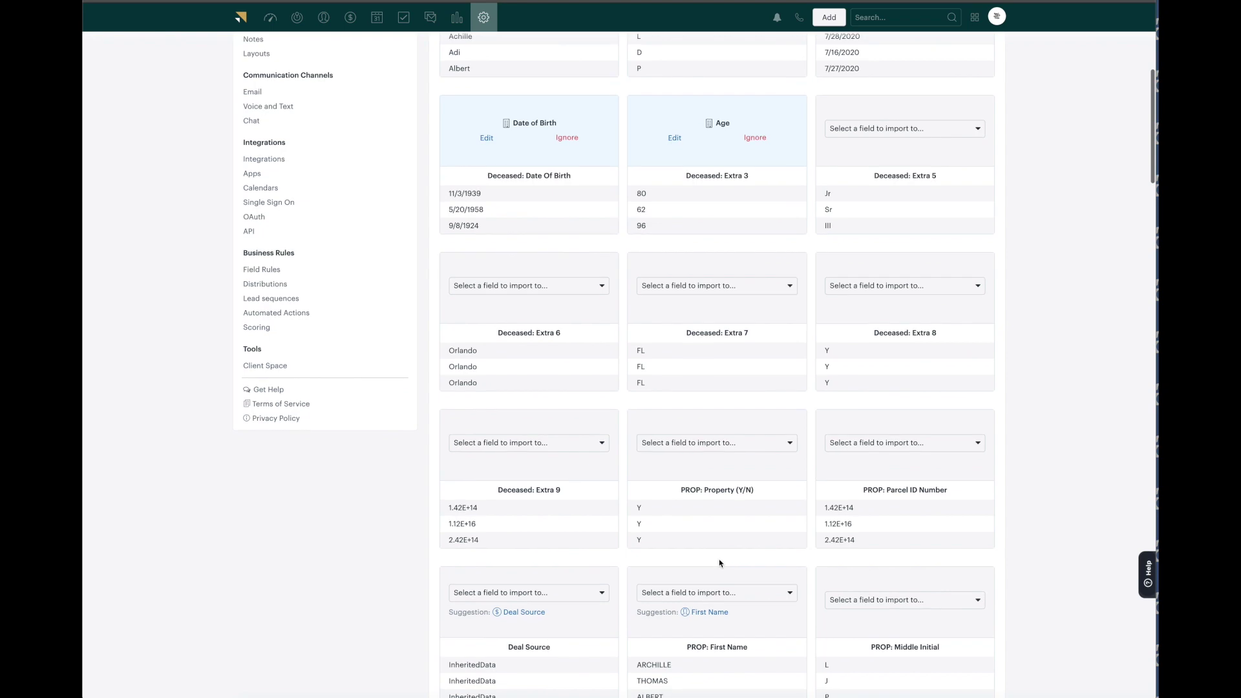
{"action": "scroll", "coordinate": [719, 563], "scroll_direction": "down", "scroll_amount": 5}
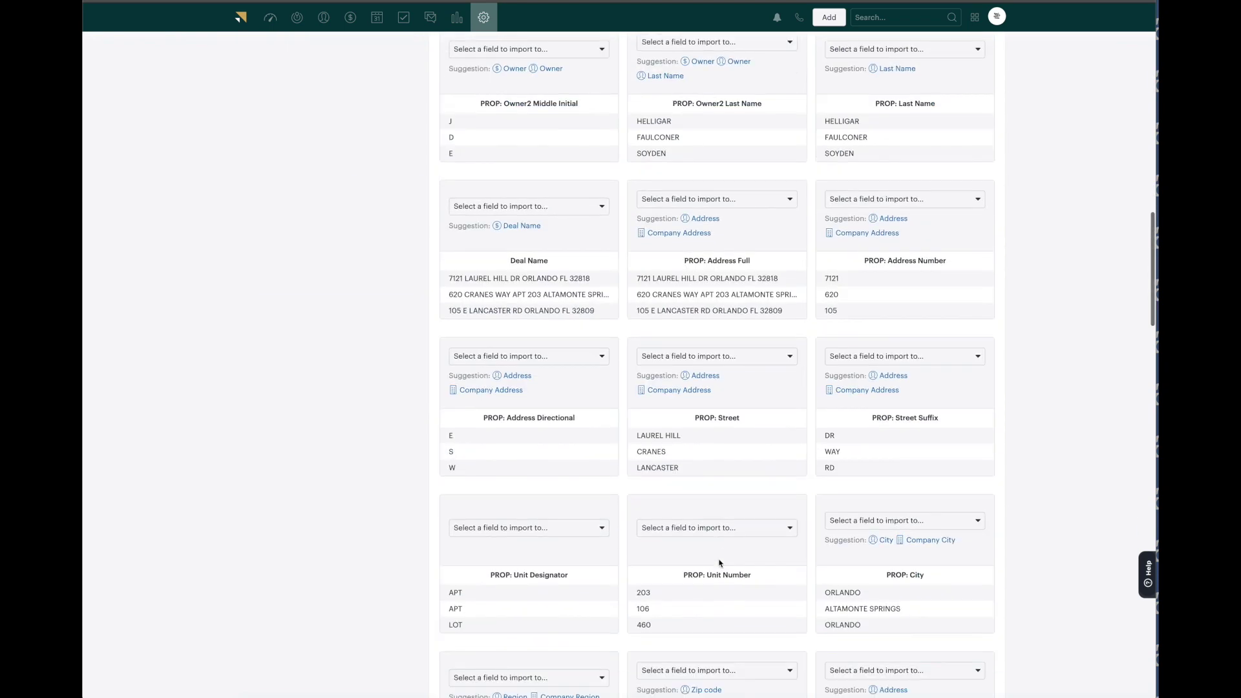
{"action": "scroll", "coordinate": [719, 562], "scroll_direction": "down", "scroll_amount": 6}
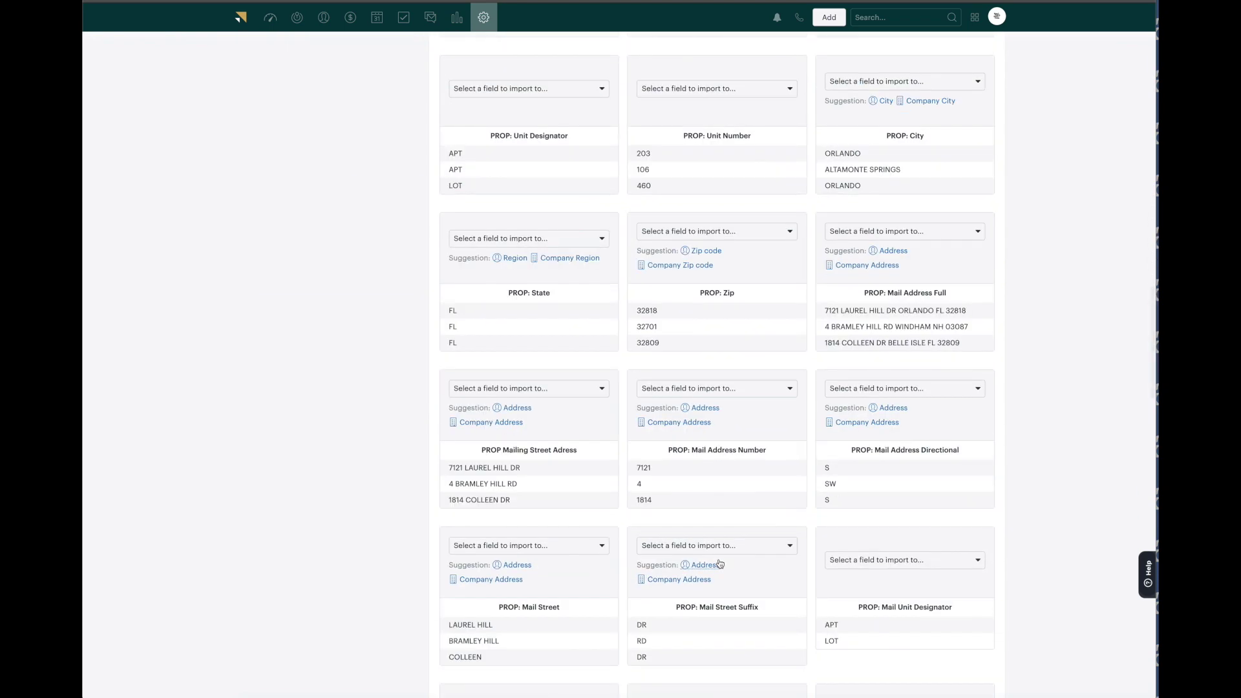
{"action": "left_click", "coordinate": [502, 424]}
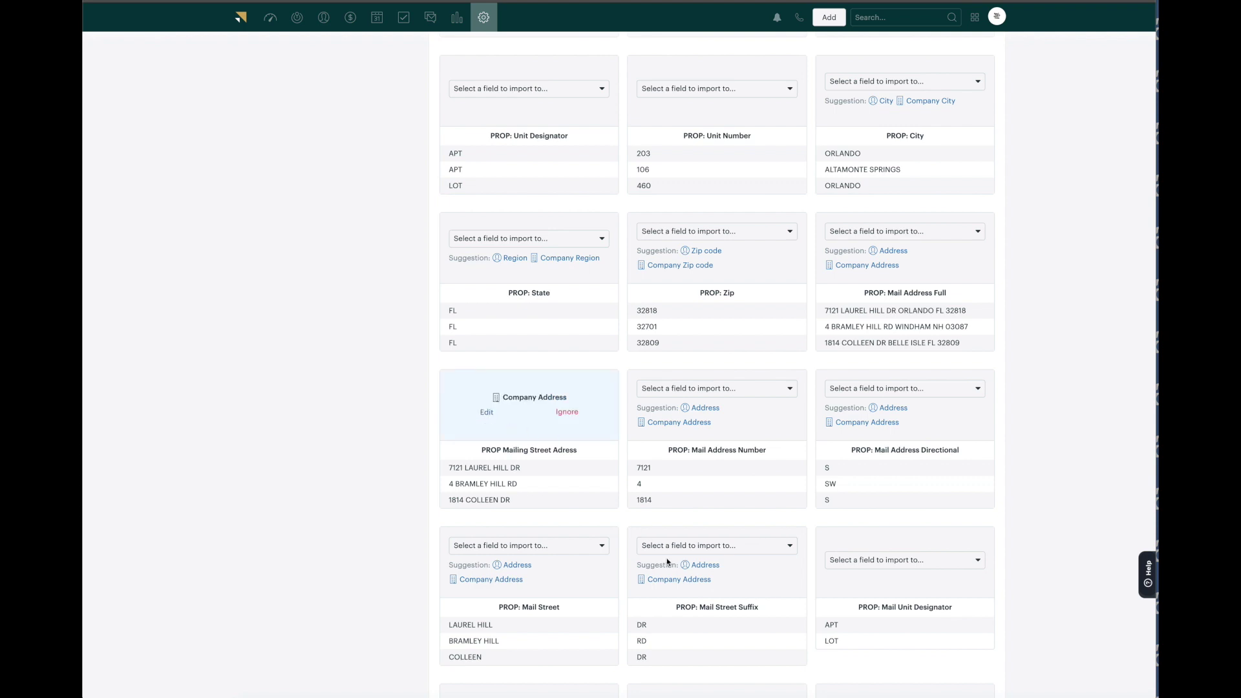
Step: Map the property's Mail City, Mail State and Mail Zip columns to Company City, Company Region and Company Zip code
{"action": "scroll", "coordinate": [742, 563], "scroll_direction": "down", "scroll_amount": 3}
{"action": "left_click", "coordinate": [740, 569]}
{"action": "left_click", "coordinate": [930, 567]}
{"action": "scroll", "coordinate": [747, 575], "scroll_direction": "down", "scroll_amount": 3}
{"action": "left_click", "coordinate": [491, 575]}
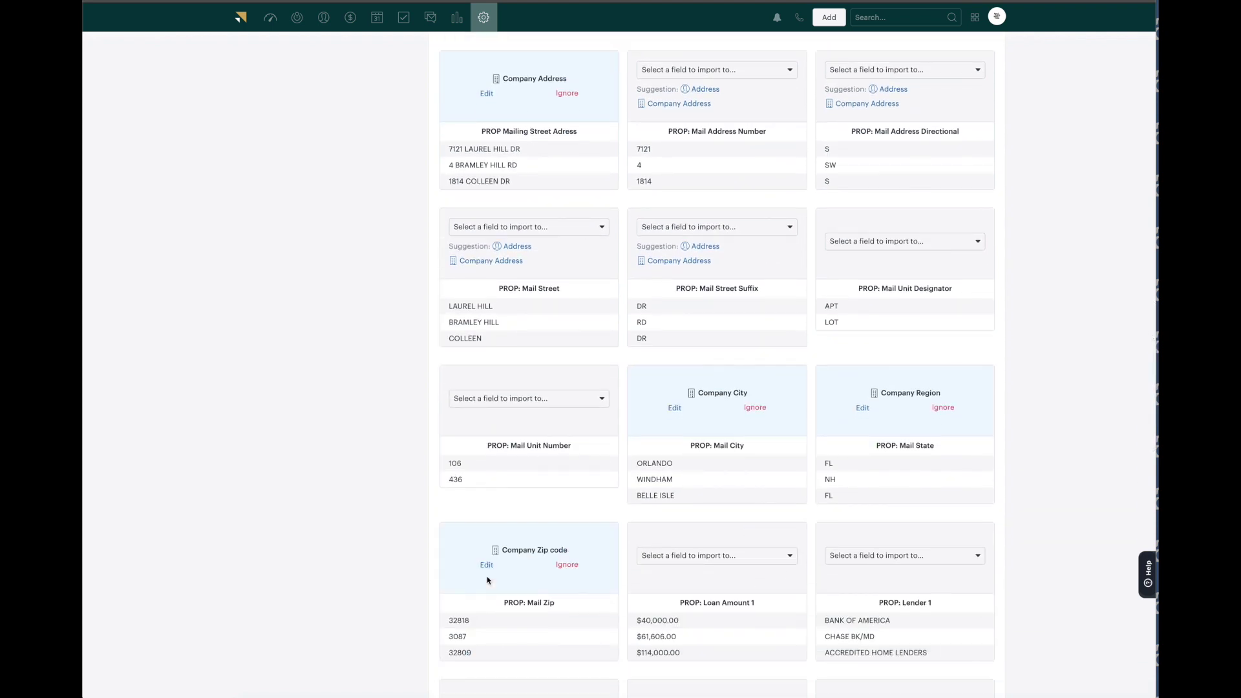
Step: Map the "Deal Source" column to the Deal Source field and save the source matching
{"action": "scroll", "coordinate": [709, 540], "scroll_direction": "up", "scroll_amount": 7}
{"action": "scroll", "coordinate": [709, 542], "scroll_direction": "up", "scroll_amount": 15}
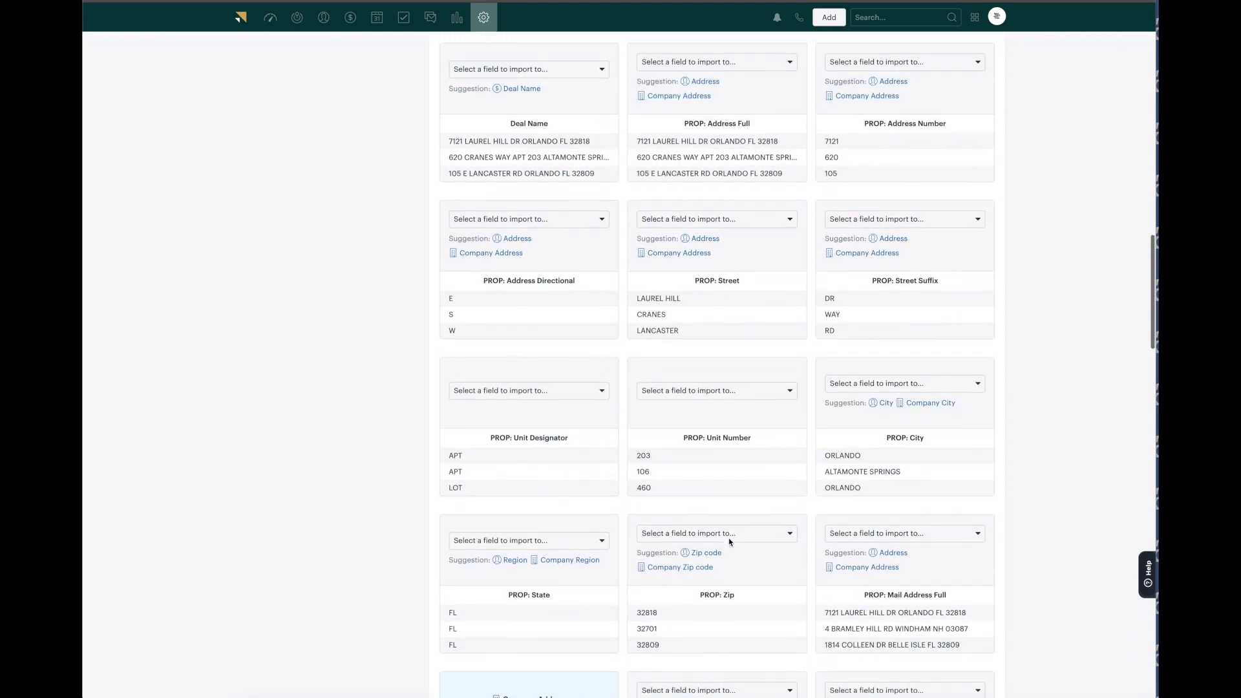
{"action": "scroll", "coordinate": [714, 532], "scroll_direction": "up", "scroll_amount": 6}
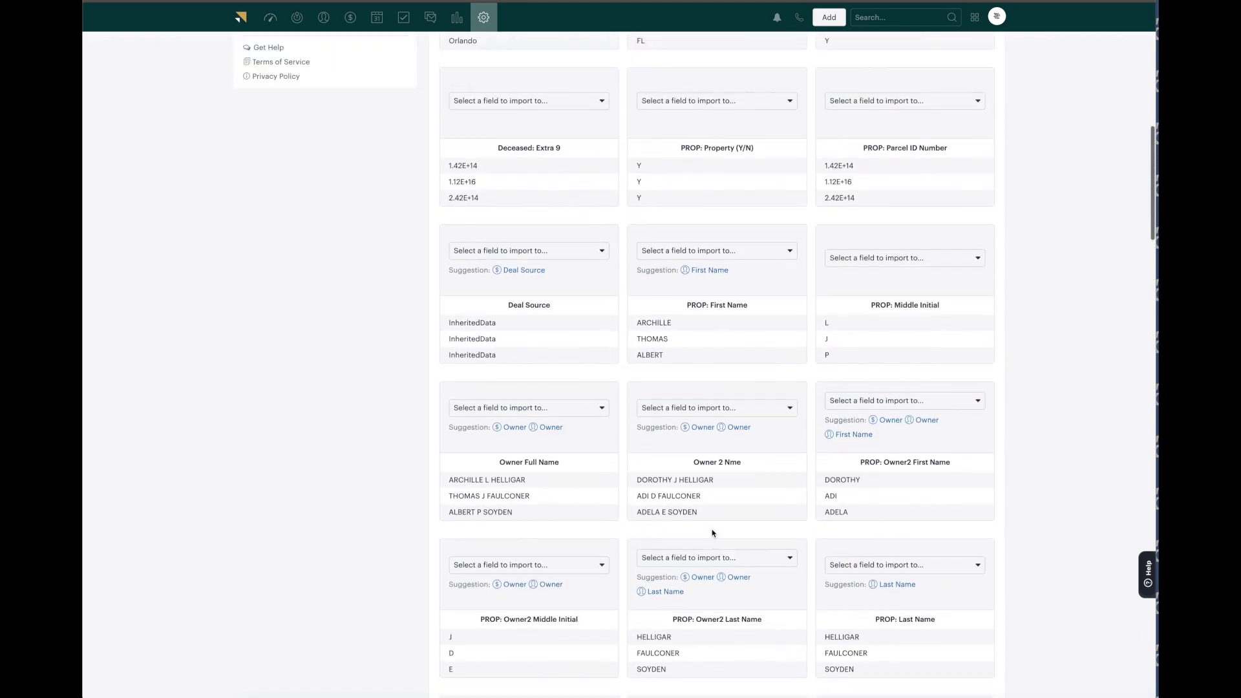
{"action": "scroll", "coordinate": [713, 532], "scroll_direction": "up", "scroll_amount": 1}
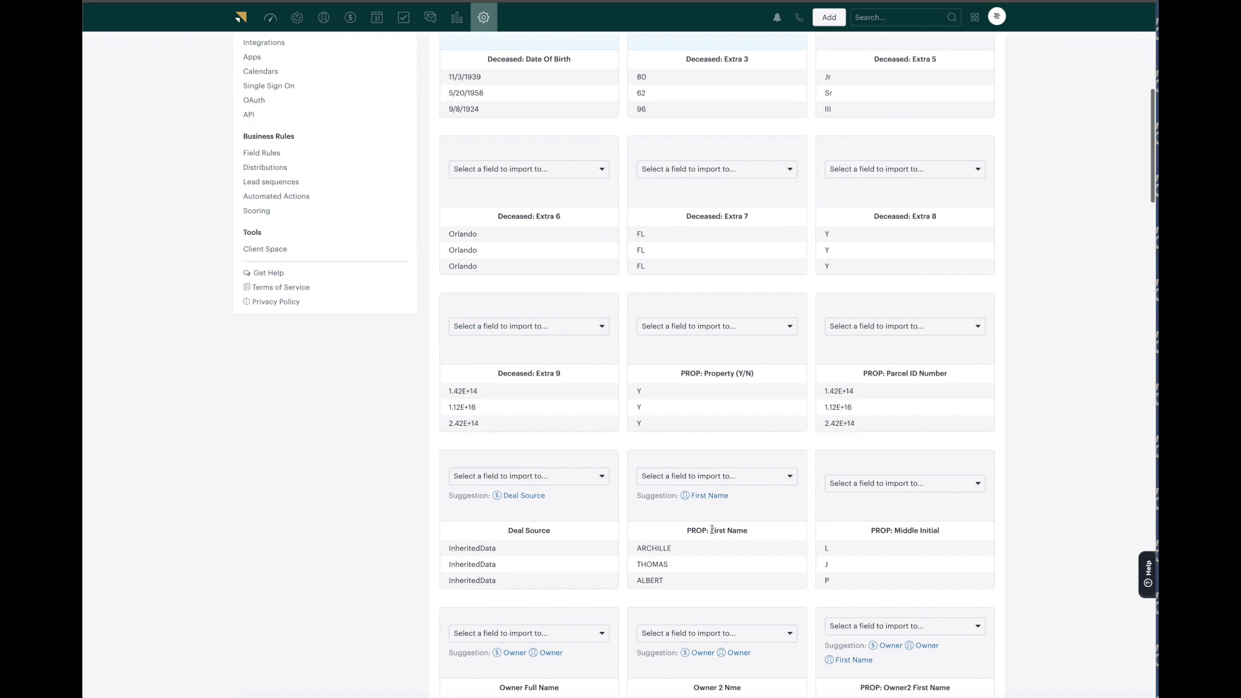
{"action": "left_click", "coordinate": [520, 496]}
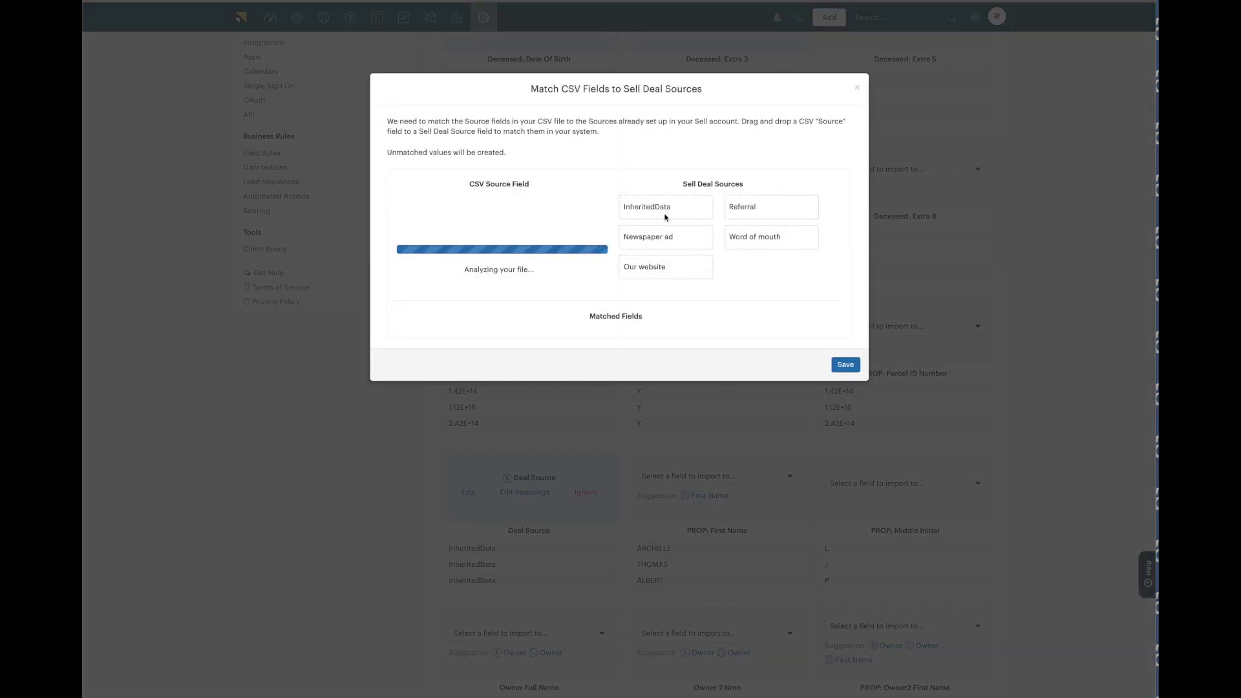
{"action": "left_click", "coordinate": [844, 381]}
{"action": "scroll", "coordinate": [729, 512], "scroll_direction": "down", "scroll_amount": 3}
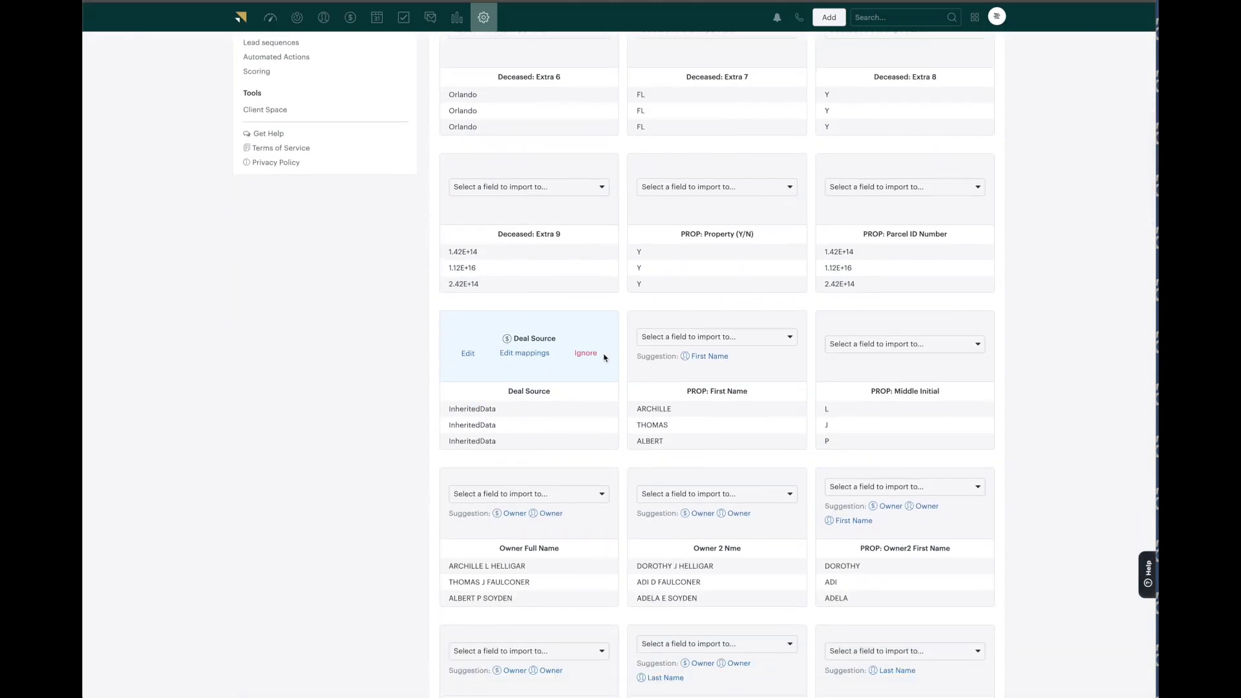
{"action": "scroll", "coordinate": [728, 441], "scroll_direction": "down", "scroll_amount": 1}
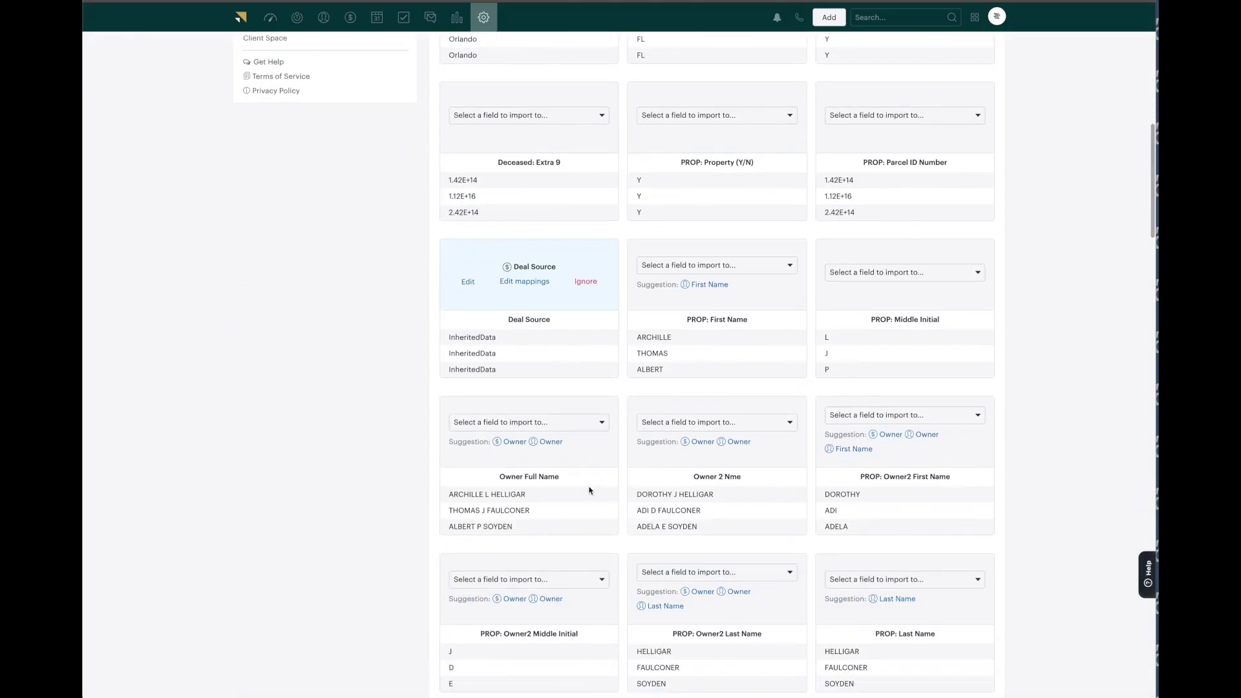
{"action": "left_click", "coordinate": [510, 442]}
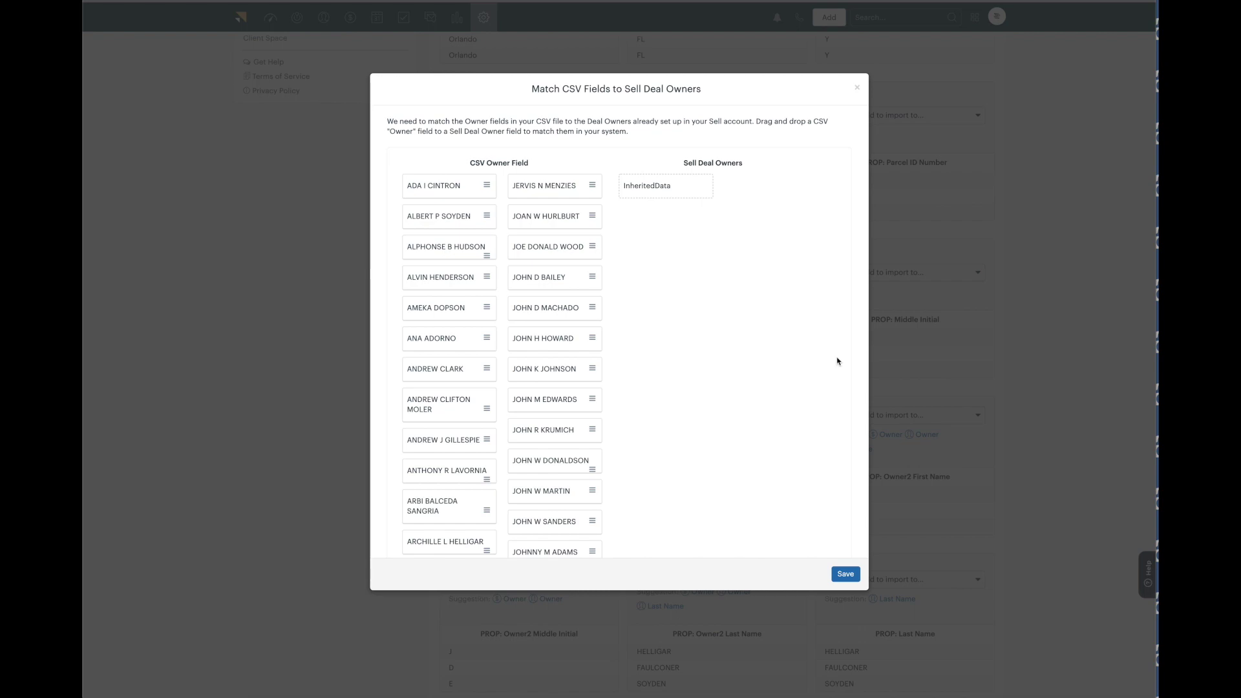
{"action": "left_click", "coordinate": [857, 88]}
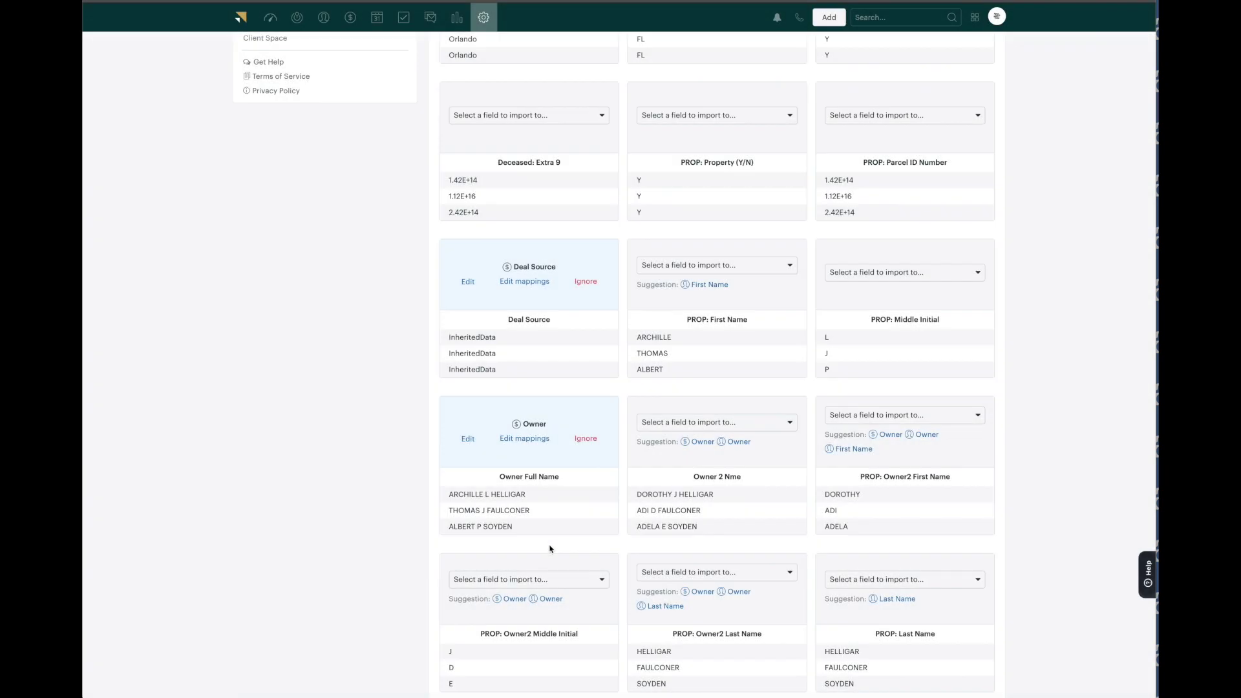
{"action": "scroll", "coordinate": [542, 500], "scroll_direction": "up", "scroll_amount": 1}
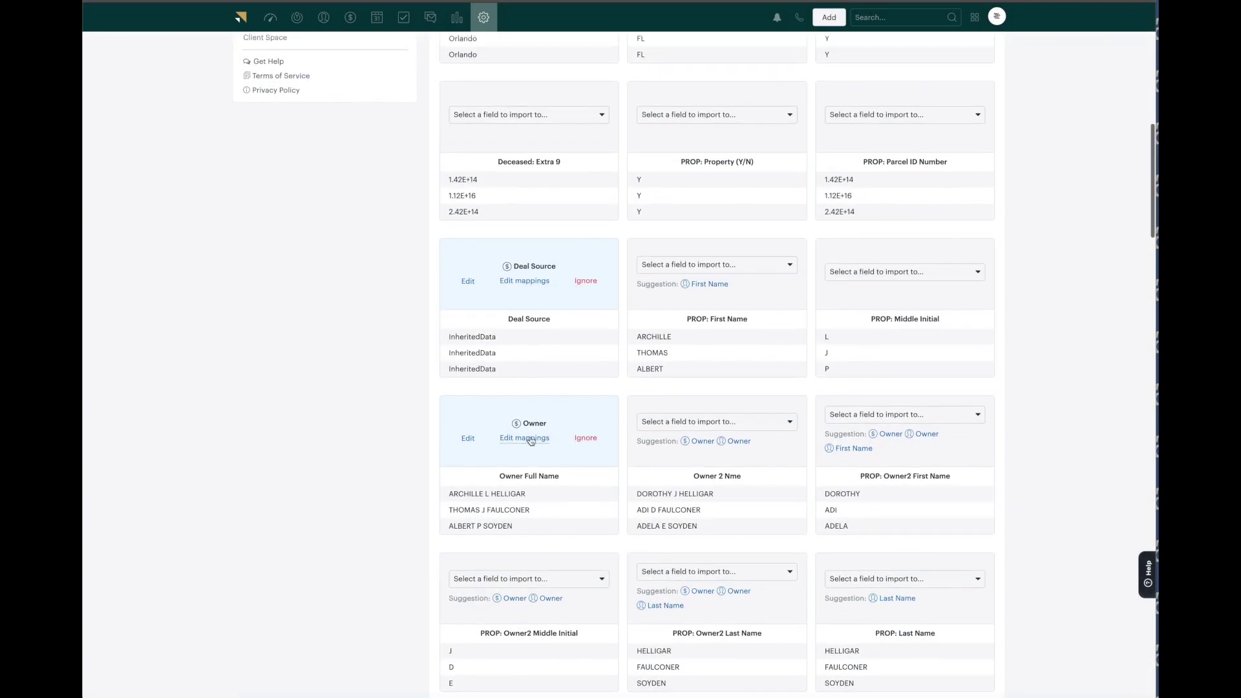
{"action": "left_click", "coordinate": [469, 438]}
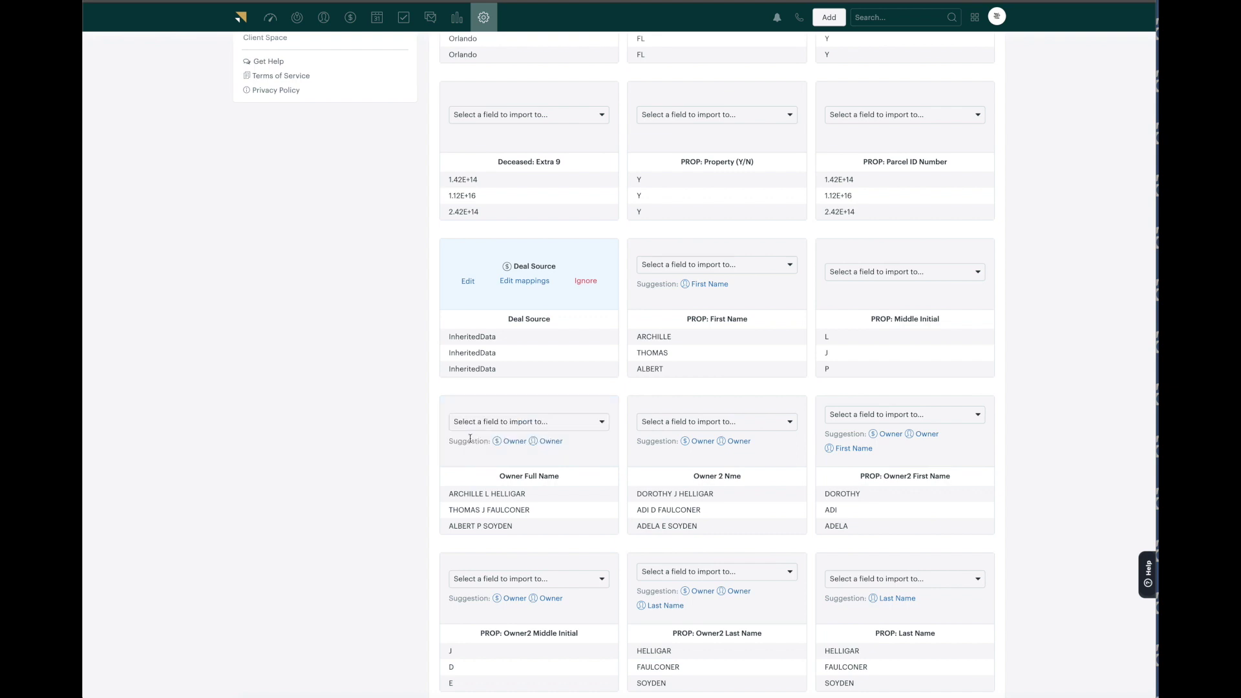
Step: Map the "Owner Full Name" column to the deal custom field Owner and "Owner 2 Nme" to Co-Owner
{"action": "left_click", "coordinate": [517, 421]}
{"action": "scroll", "coordinate": [534, 513], "scroll_direction": "down", "scroll_amount": 4}
{"action": "scroll", "coordinate": [534, 513], "scroll_direction": "down", "scroll_amount": 1}
{"action": "left_click", "coordinate": [542, 490]}
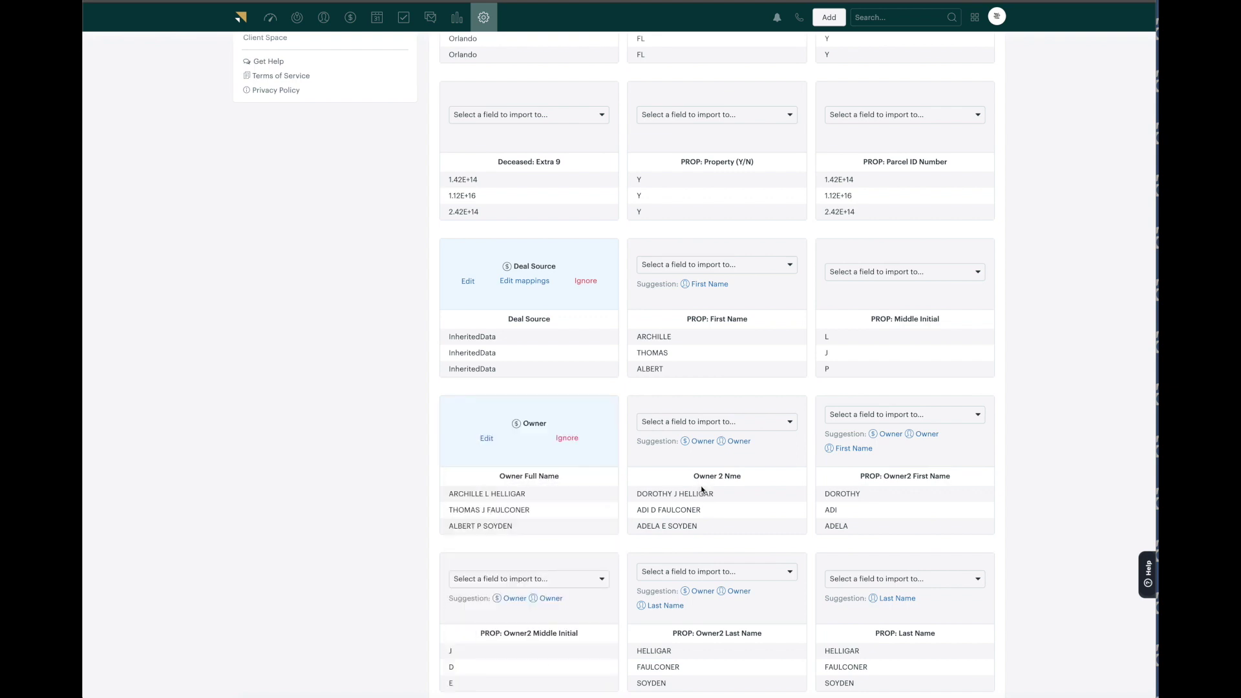
{"action": "scroll", "coordinate": [698, 489], "scroll_direction": "down", "scroll_amount": 1}
{"action": "left_click", "coordinate": [715, 349]}
{"action": "scroll", "coordinate": [720, 467], "scroll_direction": "down", "scroll_amount": 3}
{"action": "left_click", "coordinate": [659, 543]}
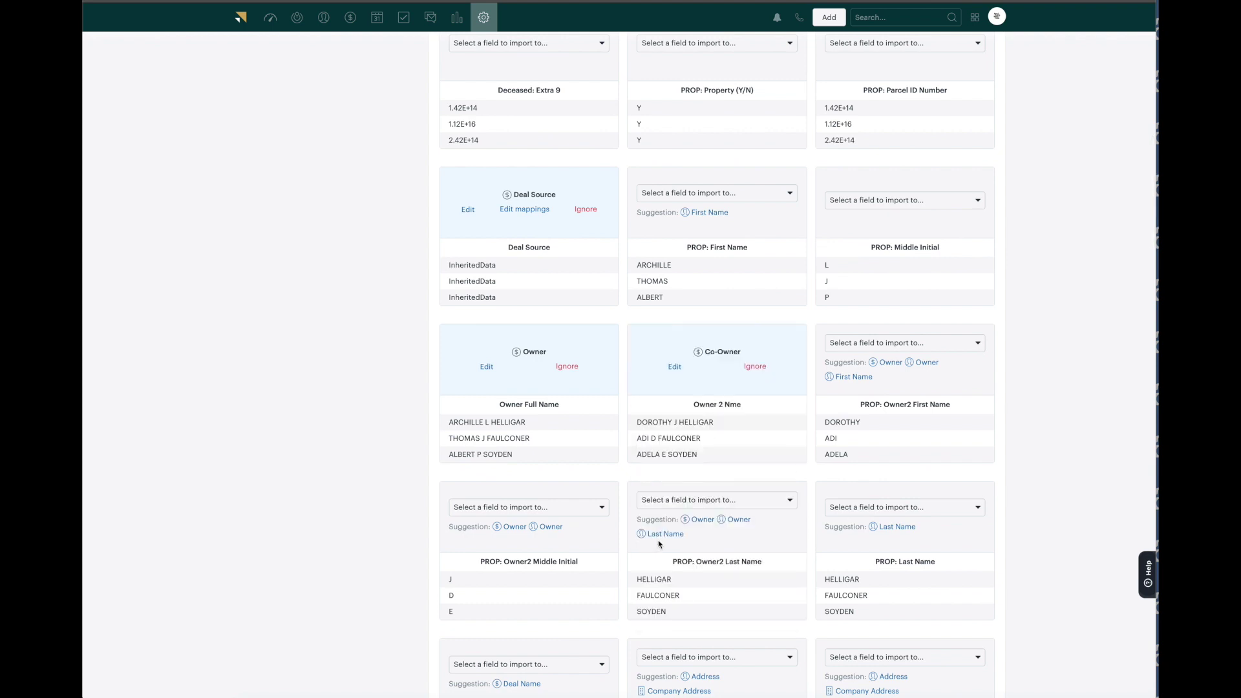
Step: Map the "PROP: Parcel ID Number" column to the deal custom field Parcel ID
{"action": "scroll", "coordinate": [770, 491], "scroll_direction": "down", "scroll_amount": 1}
{"action": "scroll", "coordinate": [883, 422], "scroll_direction": "down", "scroll_amount": 1}
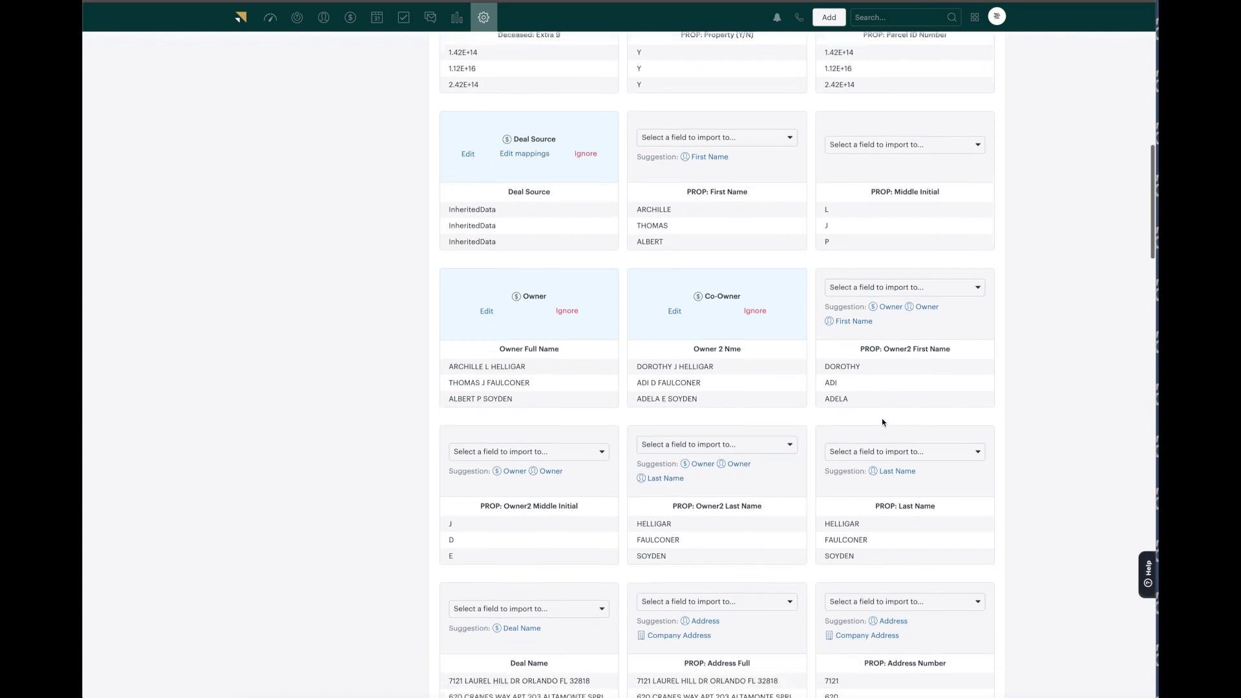
{"action": "scroll", "coordinate": [883, 422], "scroll_direction": "up", "scroll_amount": 3}
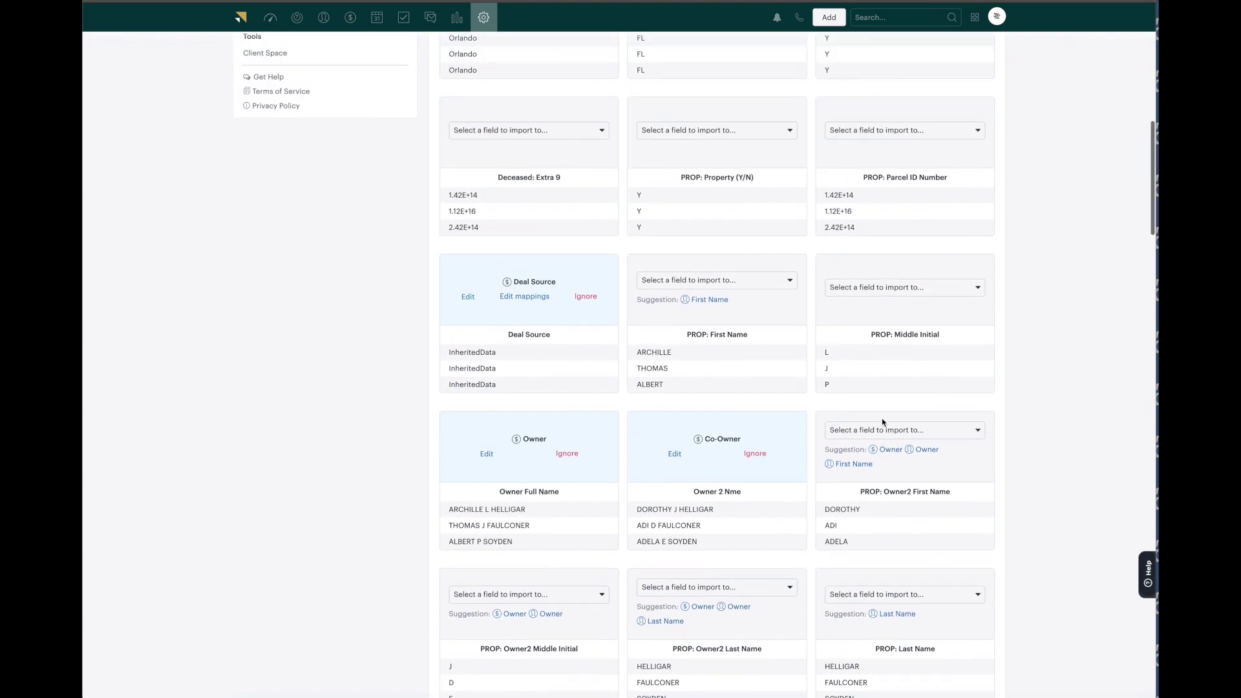
{"action": "scroll", "coordinate": [881, 422], "scroll_direction": "up", "scroll_amount": 2}
{"action": "left_click", "coordinate": [889, 239]}
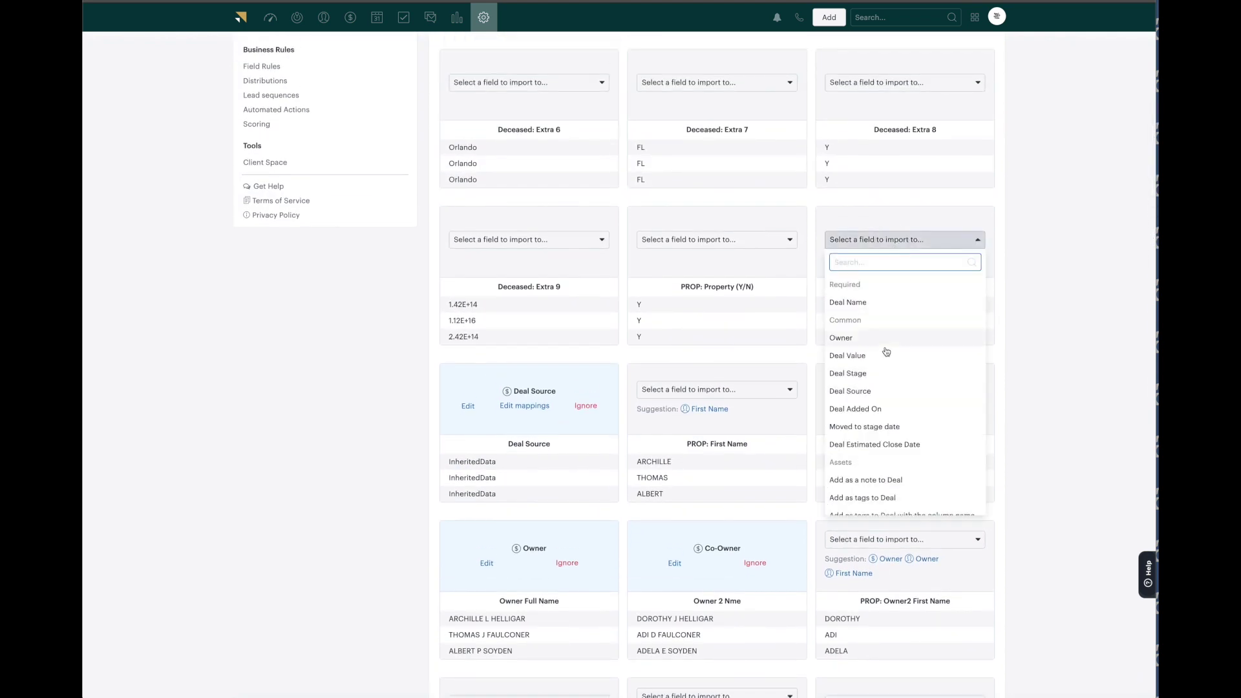
{"action": "scroll", "coordinate": [886, 356], "scroll_direction": "down", "scroll_amount": 3}
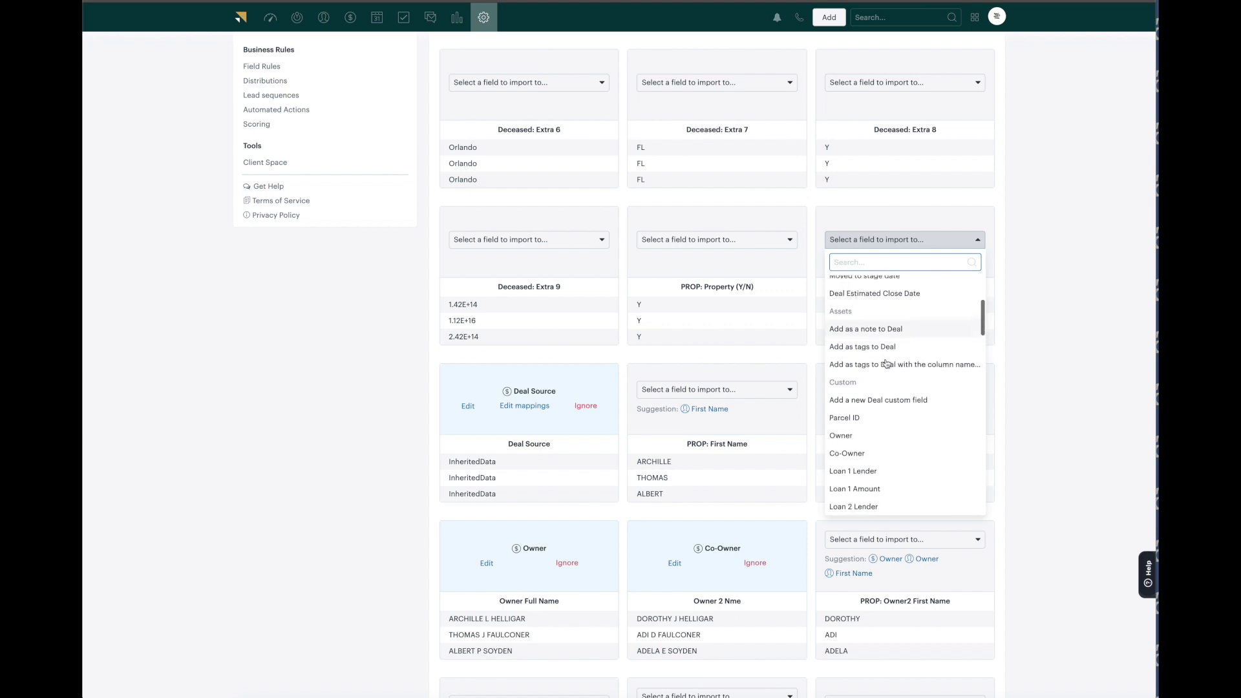
{"action": "left_click", "coordinate": [876, 418]}
Step: Map the "Deal Name" column to the required Deal Name field
{"action": "scroll", "coordinate": [705, 473], "scroll_direction": "down", "scroll_amount": 1}
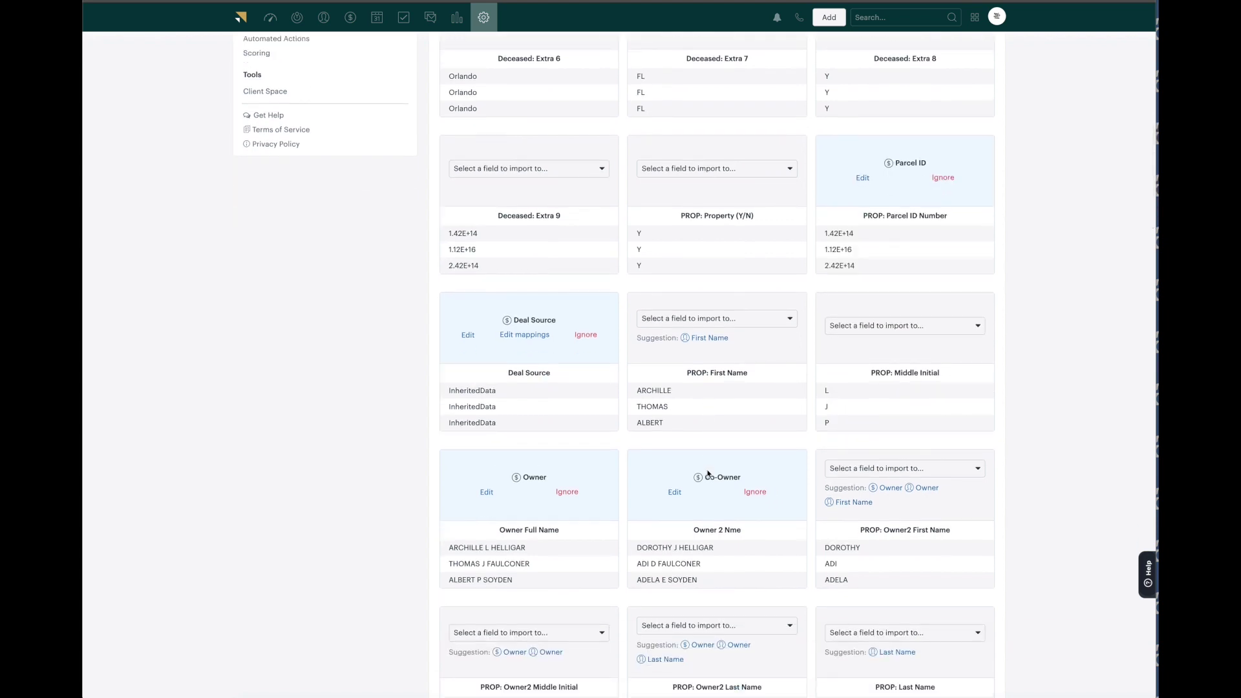
{"action": "scroll", "coordinate": [708, 475], "scroll_direction": "down", "scroll_amount": 2}
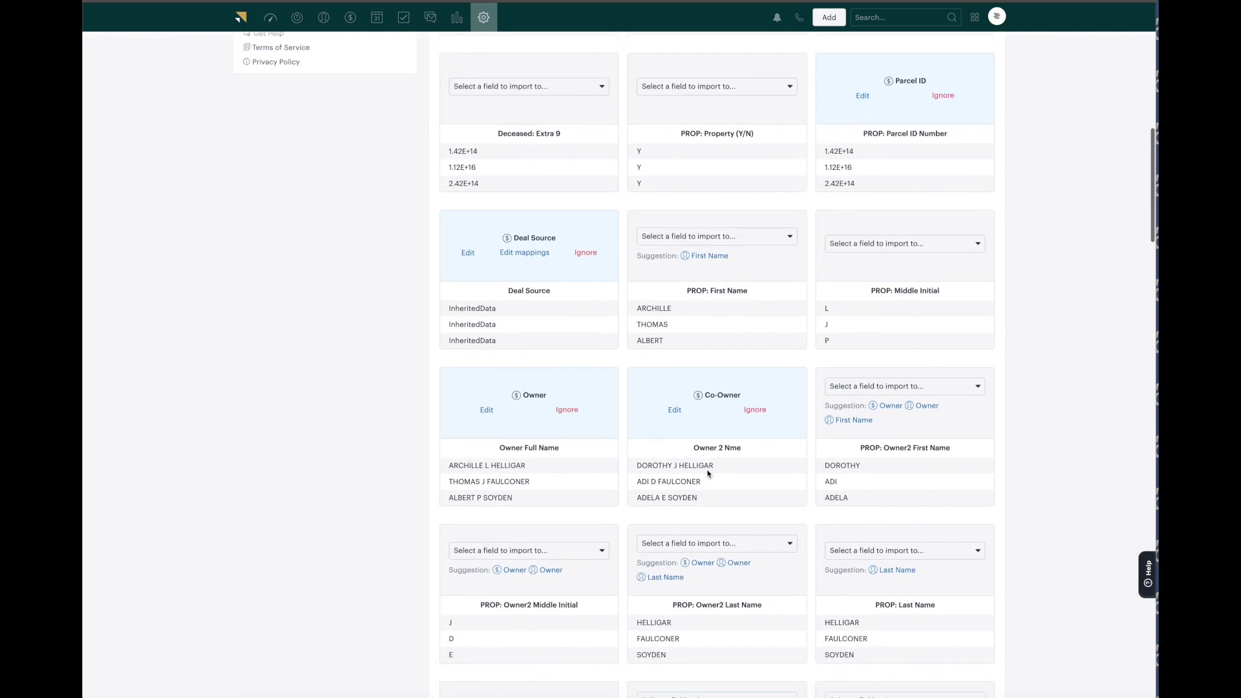
{"action": "scroll", "coordinate": [731, 476], "scroll_direction": "down", "scroll_amount": 3}
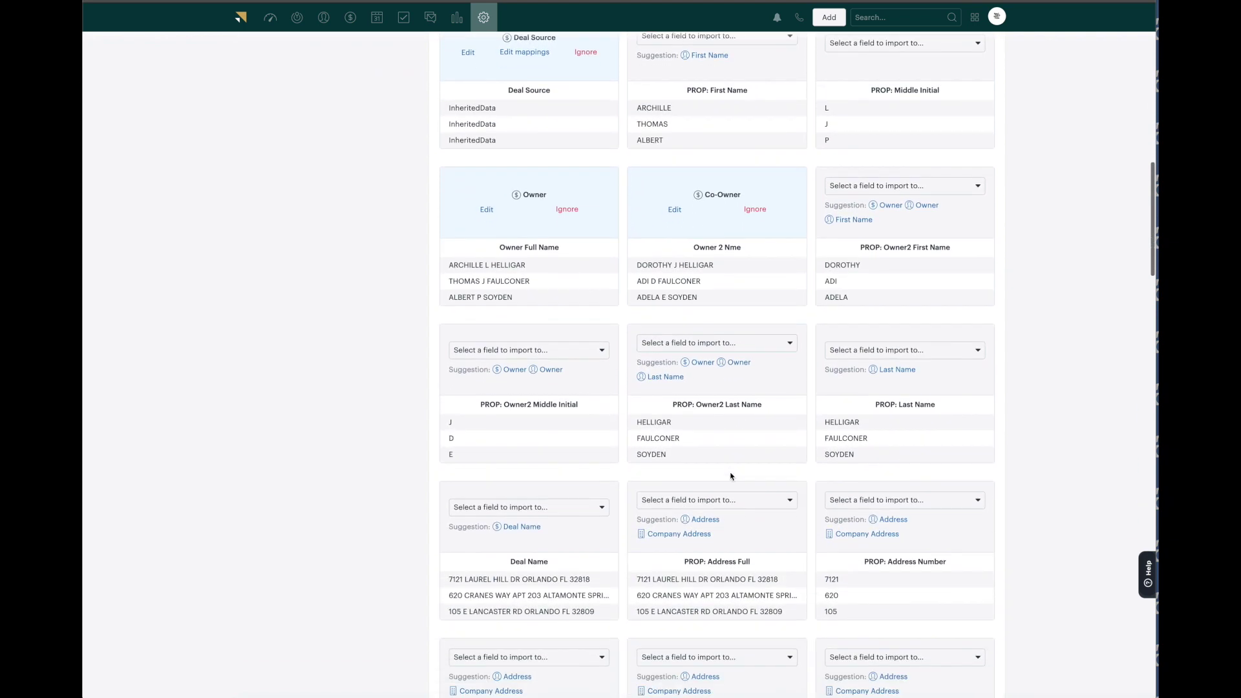
{"action": "left_click", "coordinate": [522, 353]}
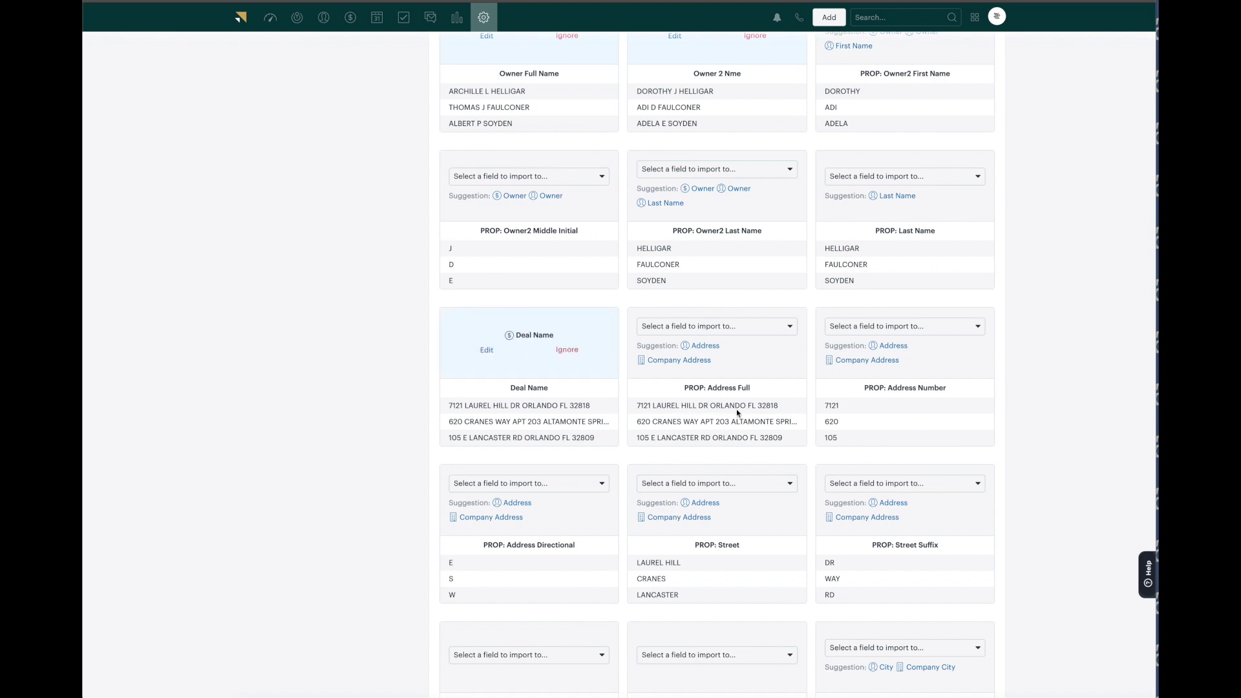
Step: Map the "PROP: Loan Amount 1" column to the deal custom field Loan 1 Amount
{"action": "scroll", "coordinate": [723, 412], "scroll_direction": "down", "scroll_amount": 1}
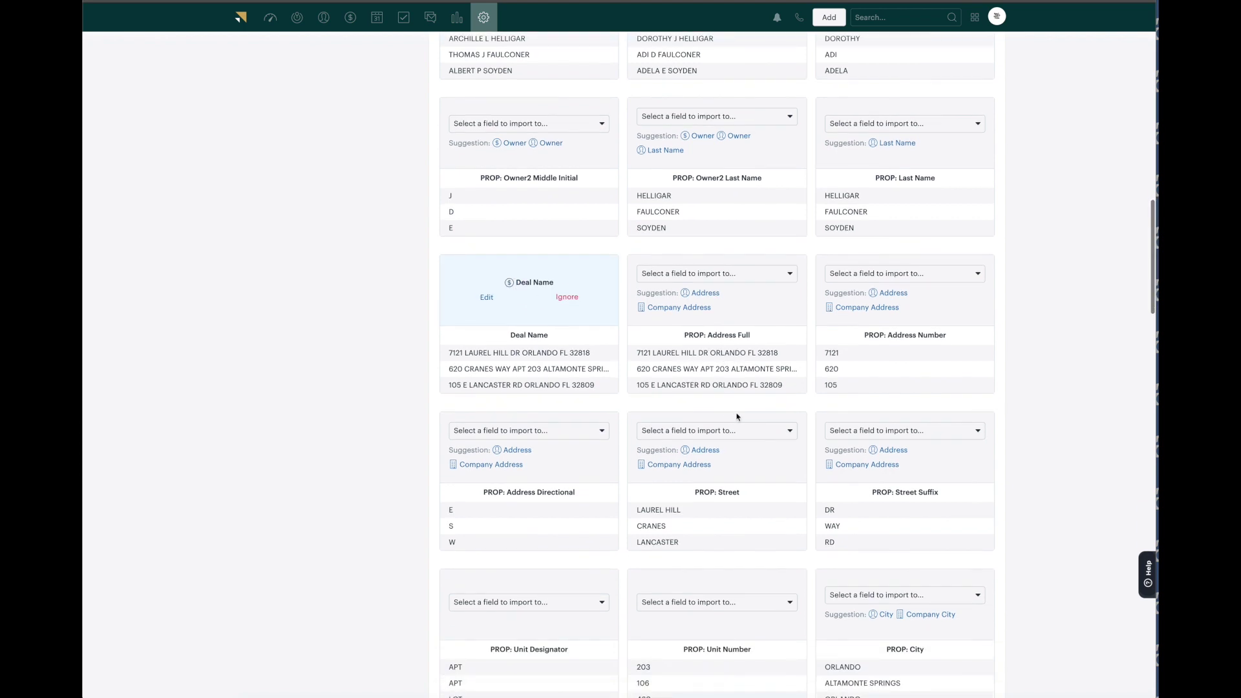
{"action": "scroll", "coordinate": [736, 416], "scroll_direction": "down", "scroll_amount": 4}
{"action": "scroll", "coordinate": [749, 428], "scroll_direction": "down", "scroll_amount": 4}
{"action": "scroll", "coordinate": [730, 429], "scroll_direction": "down", "scroll_amount": 5}
{"action": "scroll", "coordinate": [709, 434], "scroll_direction": "down", "scroll_amount": 6}
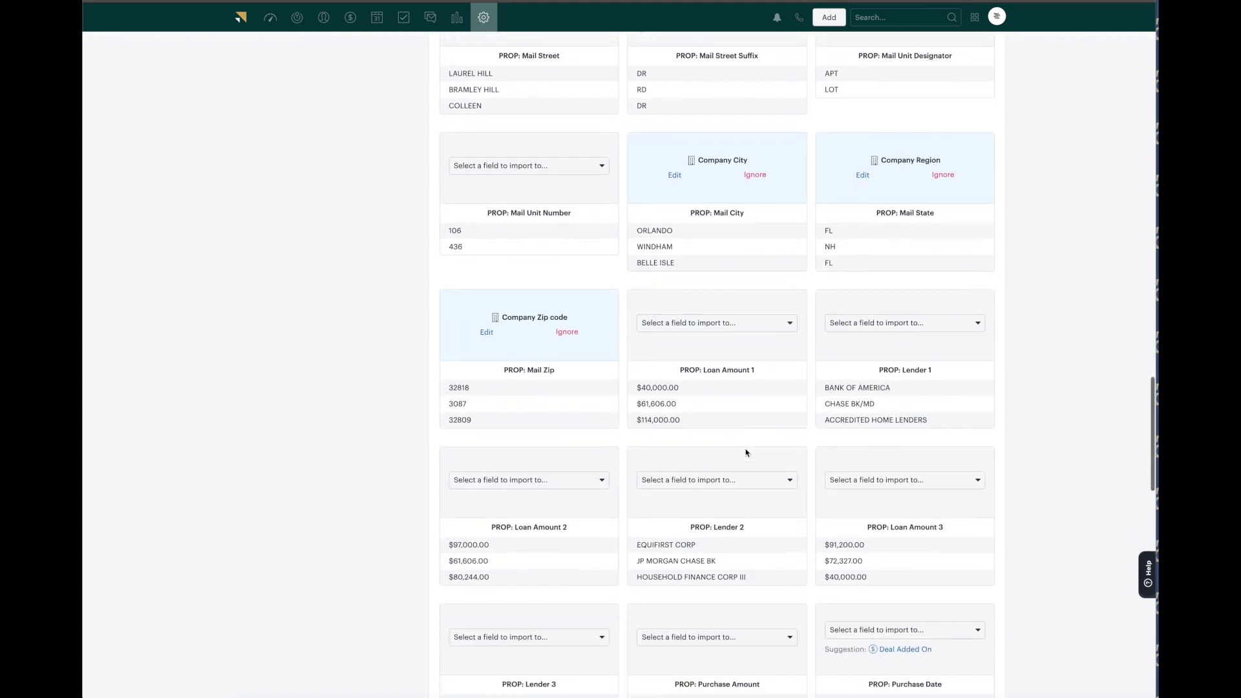
{"action": "scroll", "coordinate": [746, 452], "scroll_direction": "down", "scroll_amount": 1}
{"action": "left_click", "coordinate": [646, 266]}
{"action": "scroll", "coordinate": [722, 446], "scroll_direction": "down", "scroll_amount": 5}
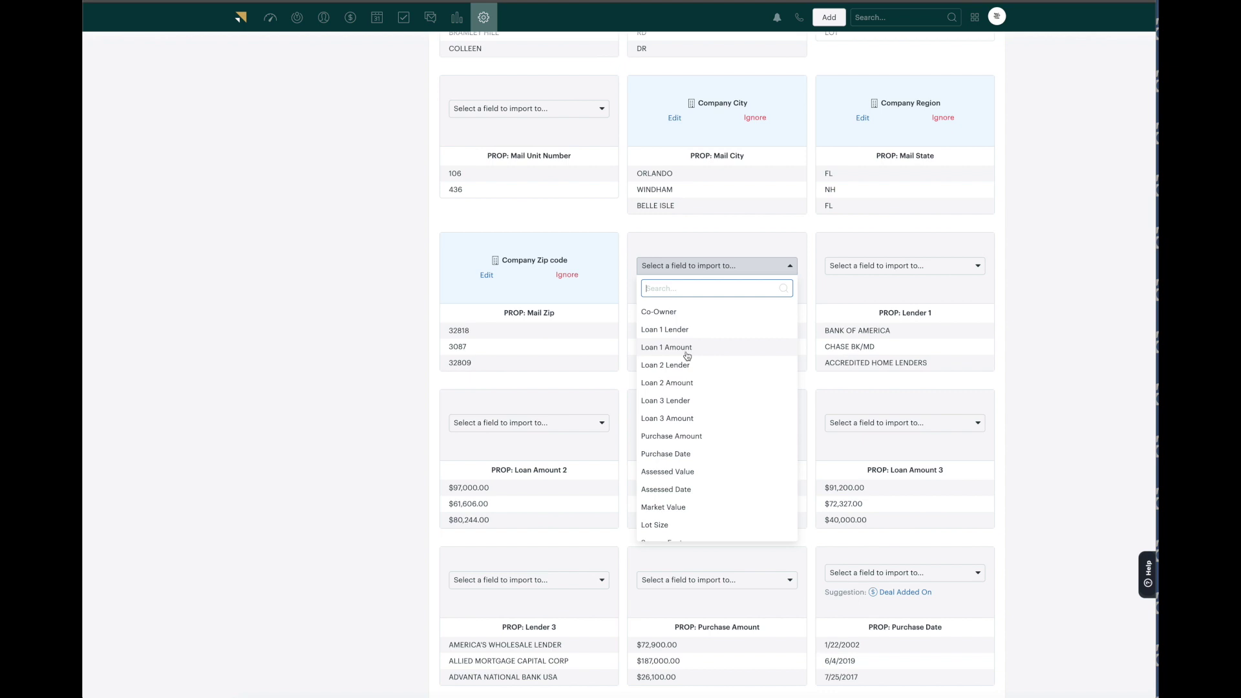
{"action": "left_click", "coordinate": [686, 349]}
Step: Map the "PROP: Lender 1" column to the deal custom field Loan 1 Lender
{"action": "scroll", "coordinate": [894, 305], "scroll_direction": "down", "scroll_amount": 1}
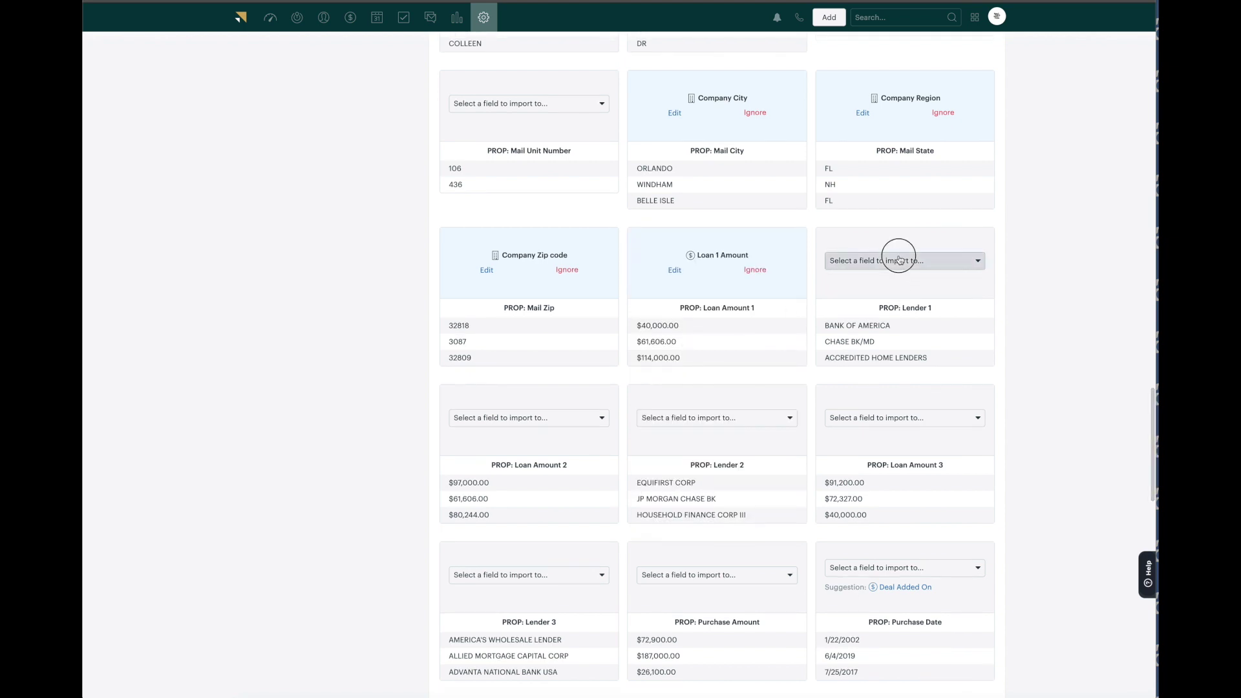
{"action": "left_click", "coordinate": [898, 259]}
{"action": "scroll", "coordinate": [926, 409], "scroll_direction": "down", "scroll_amount": 3}
{"action": "scroll", "coordinate": [917, 409], "scroll_direction": "down", "scroll_amount": 3}
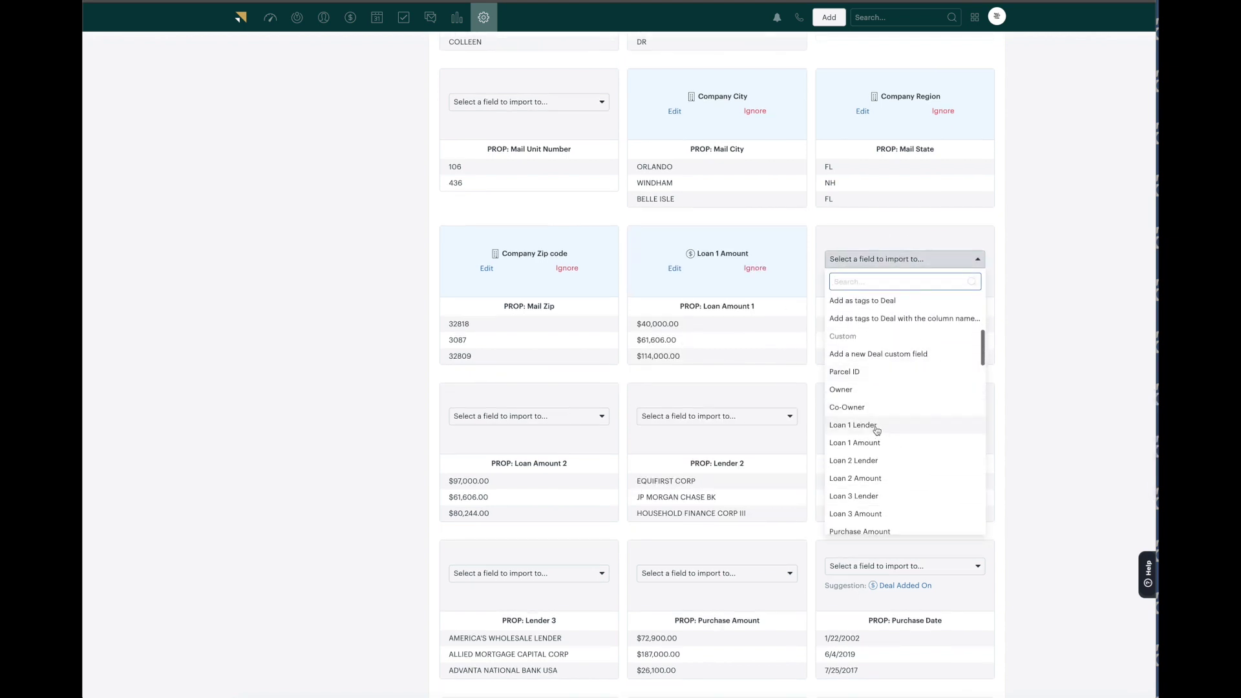
{"action": "left_click", "coordinate": [916, 425]}
Step: Map "PROP: Loan Amount 2" to the deal custom field Loan 2 Amount and "PROP: Lender 2" to Loan 2 Lender
{"action": "scroll", "coordinate": [582, 491], "scroll_direction": "down", "scroll_amount": 2}
{"action": "left_click", "coordinate": [581, 323]}
{"action": "scroll", "coordinate": [526, 504], "scroll_direction": "down", "scroll_amount": 5}
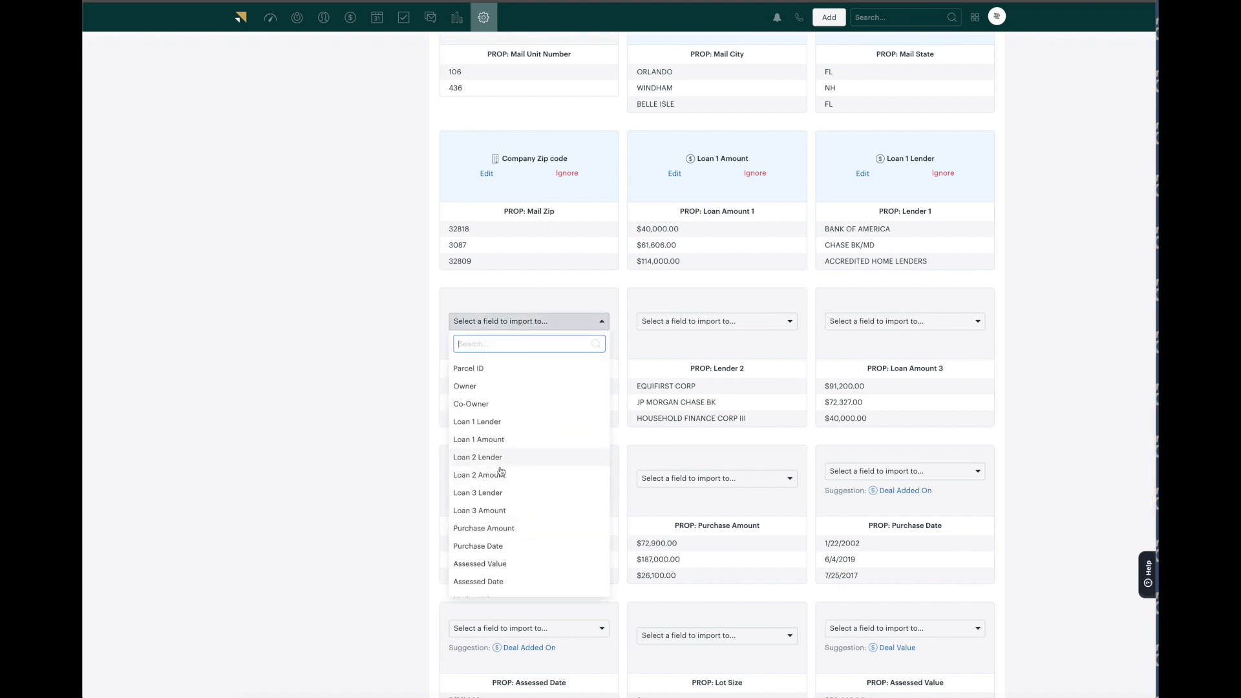
{"action": "left_click", "coordinate": [498, 484]}
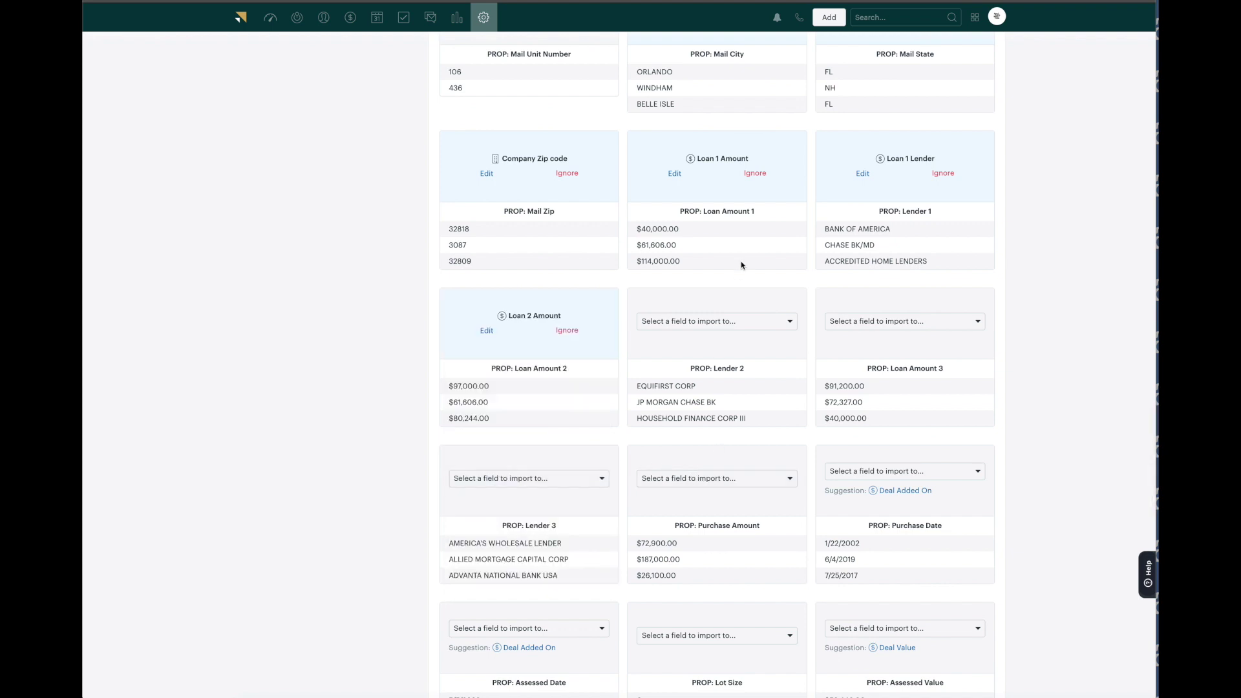
{"action": "left_click", "coordinate": [717, 321]}
{"action": "scroll", "coordinate": [729, 474], "scroll_direction": "down", "scroll_amount": 10}
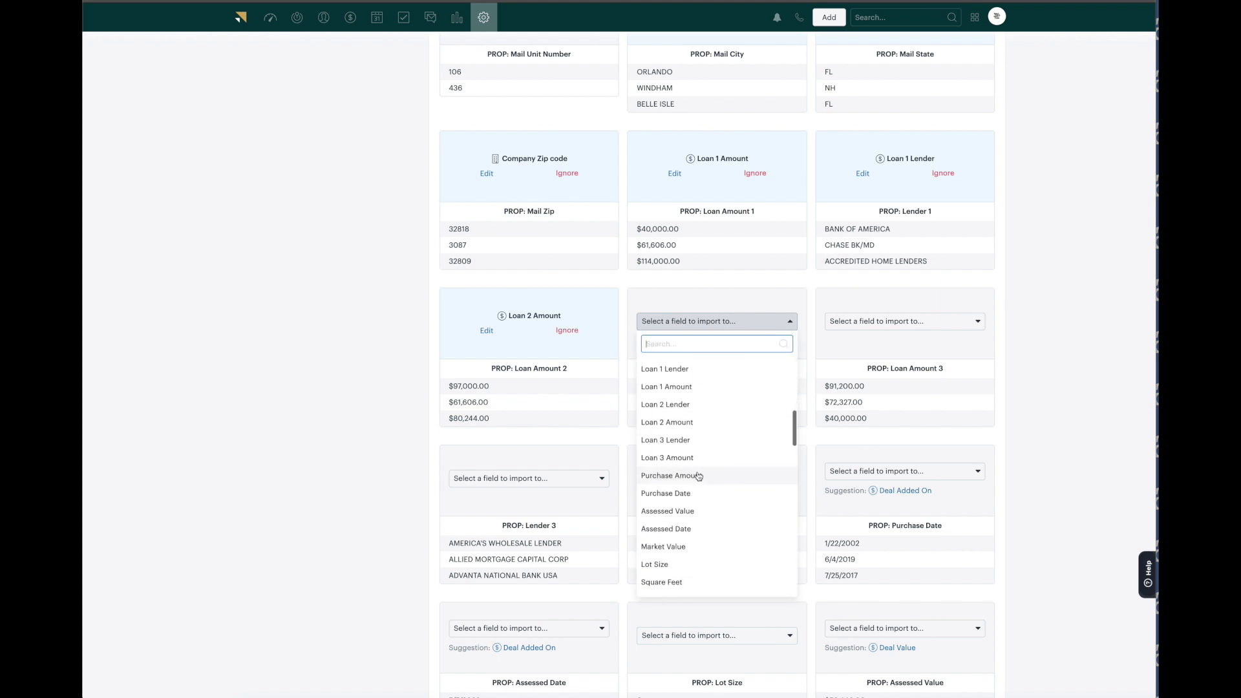
{"action": "left_click", "coordinate": [678, 379]}
Step: Map "PROP: Loan Amount 3" to the deal custom field Loan 3 Amount and "PROP: Lender 3" to Loan 3 Lender
{"action": "left_click", "coordinate": [966, 321]}
{"action": "scroll", "coordinate": [896, 465], "scroll_direction": "down", "scroll_amount": 4}
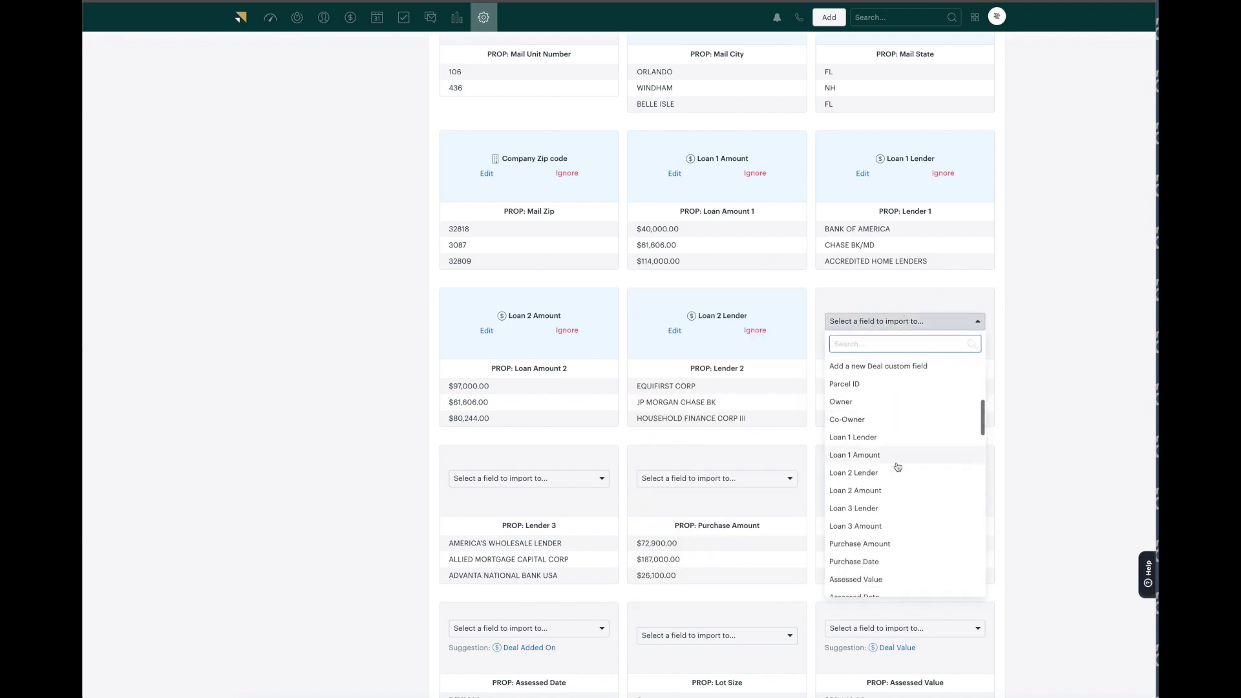
{"action": "left_click", "coordinate": [863, 525]}
{"action": "left_click", "coordinate": [549, 480]}
{"action": "scroll", "coordinate": [539, 464], "scroll_direction": "down", "scroll_amount": 5}
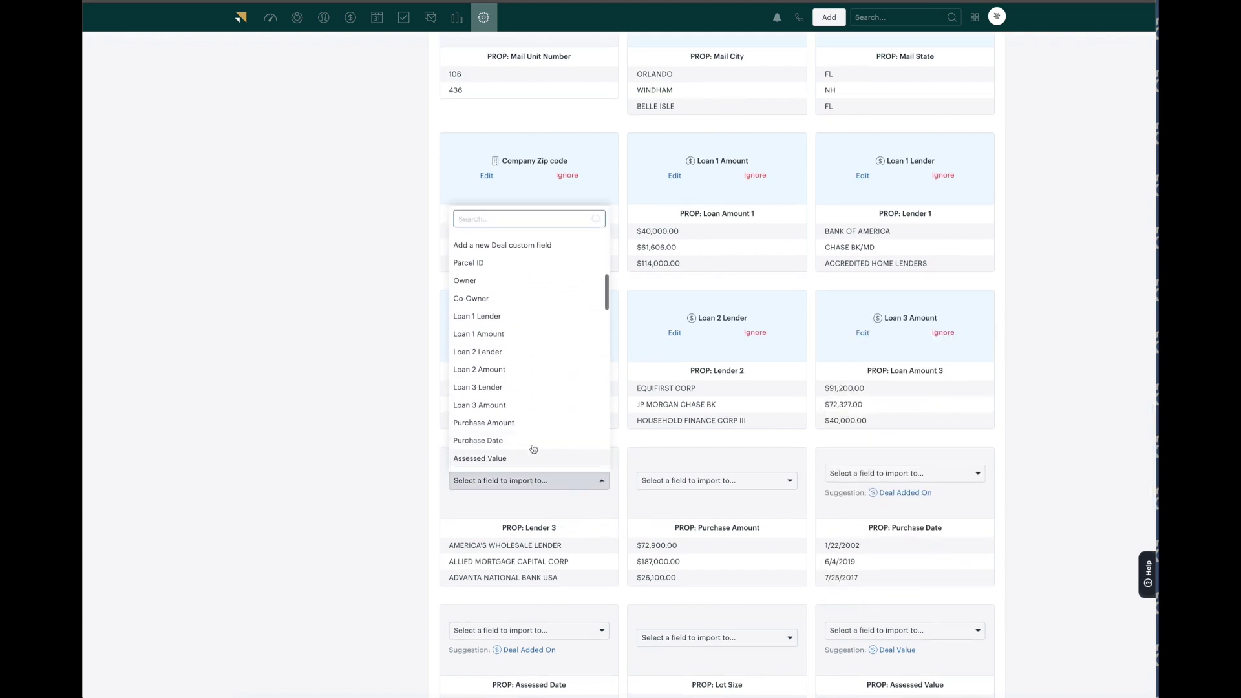
{"action": "left_click", "coordinate": [517, 393]}
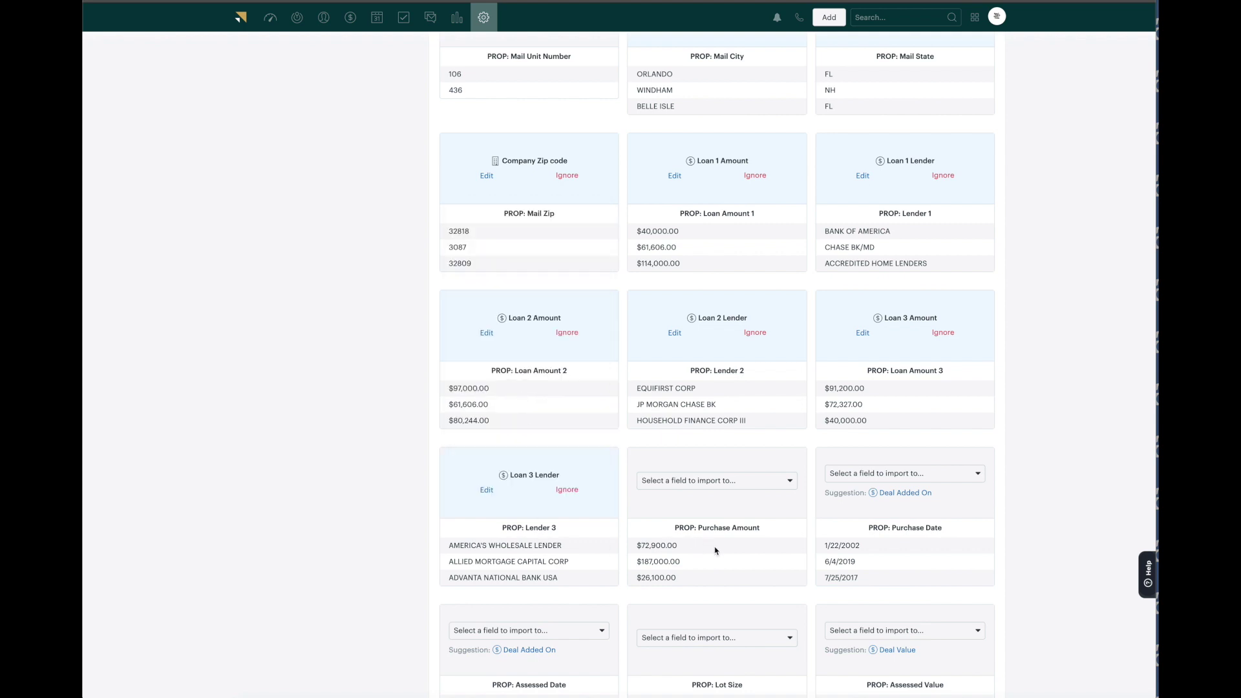
Step: Map the "PROP: Purchase Amount" column to the deal custom field Purchase Amount
{"action": "left_click", "coordinate": [714, 485]}
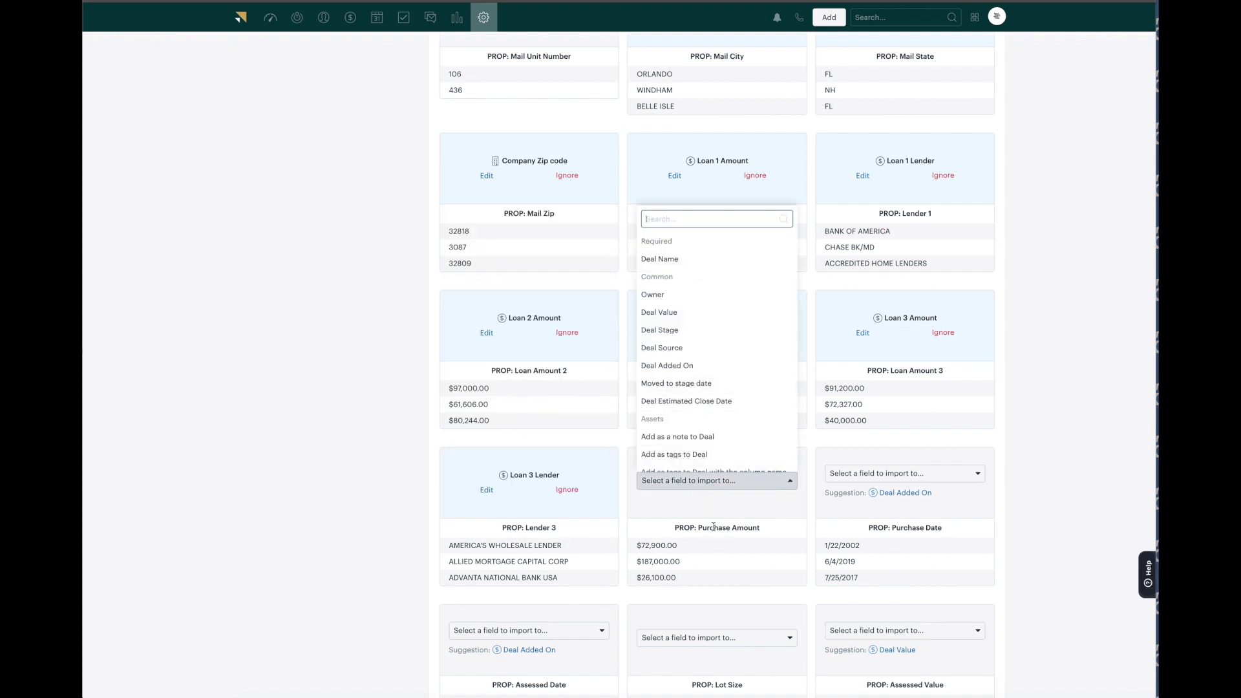
{"action": "scroll", "coordinate": [711, 451], "scroll_direction": "down", "scroll_amount": 6}
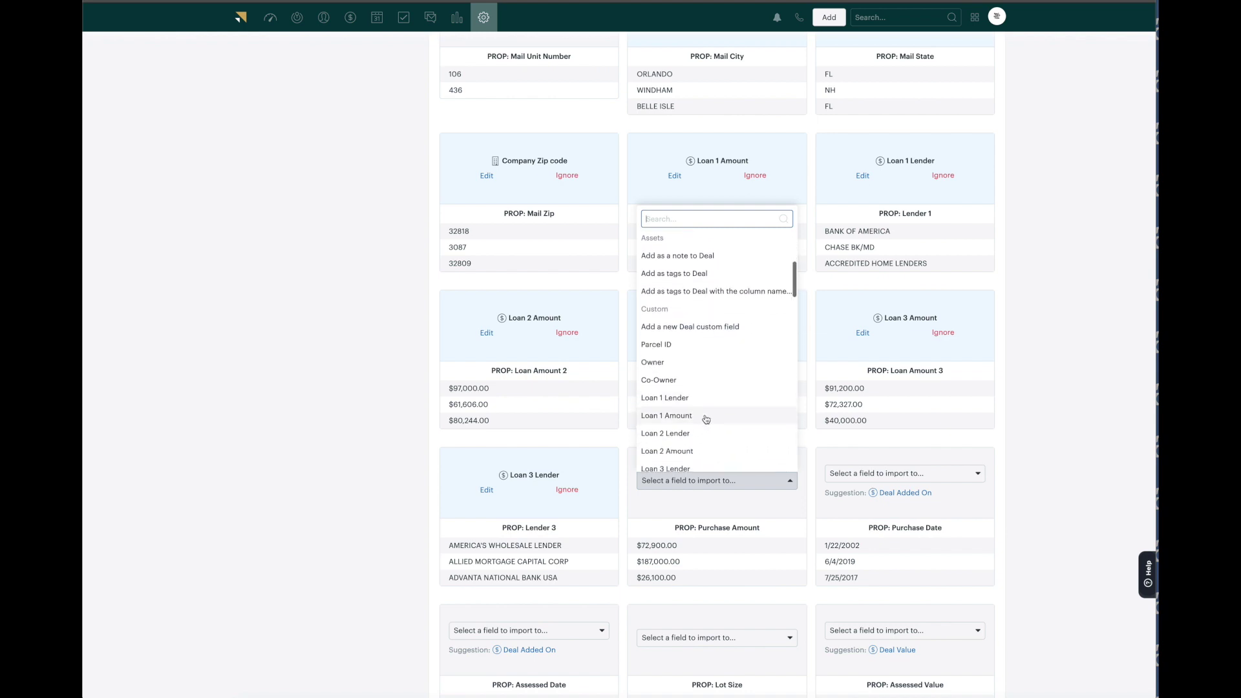
{"action": "scroll", "coordinate": [705, 419], "scroll_direction": "down", "scroll_amount": 3}
{"action": "left_click", "coordinate": [683, 356]}
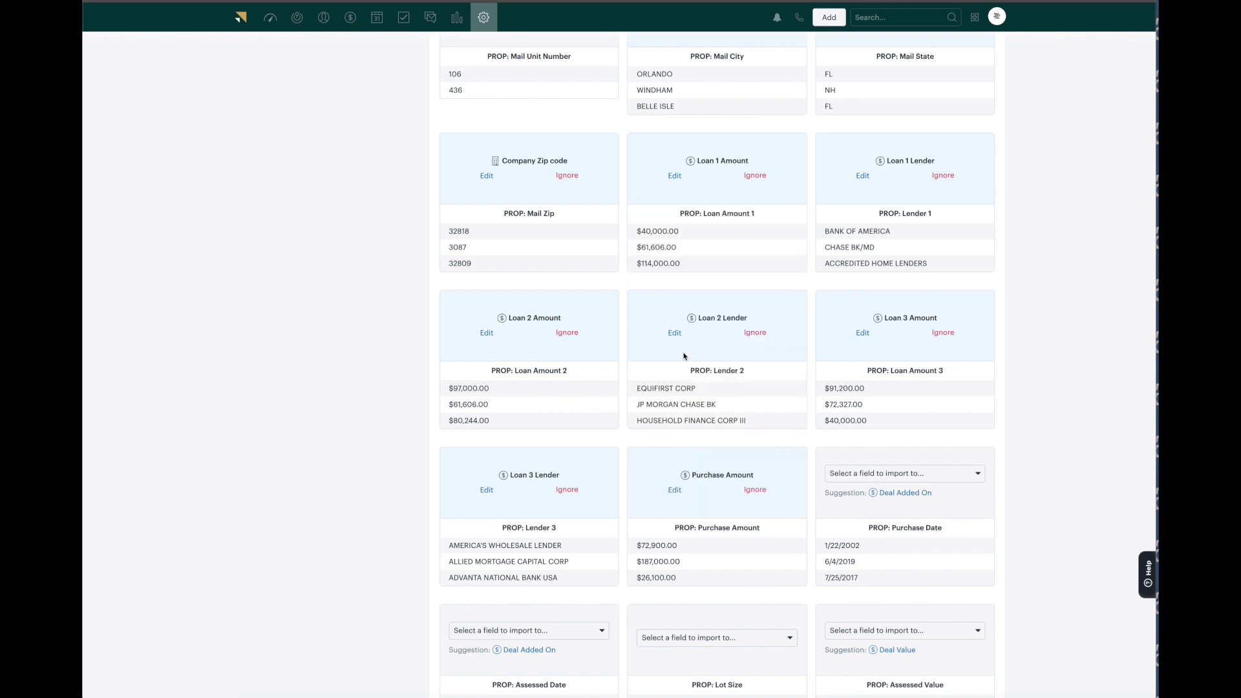
Step: Map the "PROP: Purchase Date" column to the deal custom field Purchase Date
{"action": "left_click", "coordinate": [901, 473]}
{"action": "scroll", "coordinate": [901, 427], "scroll_direction": "down", "scroll_amount": 5}
{"action": "scroll", "coordinate": [901, 427], "scroll_direction": "down", "scroll_amount": 5}
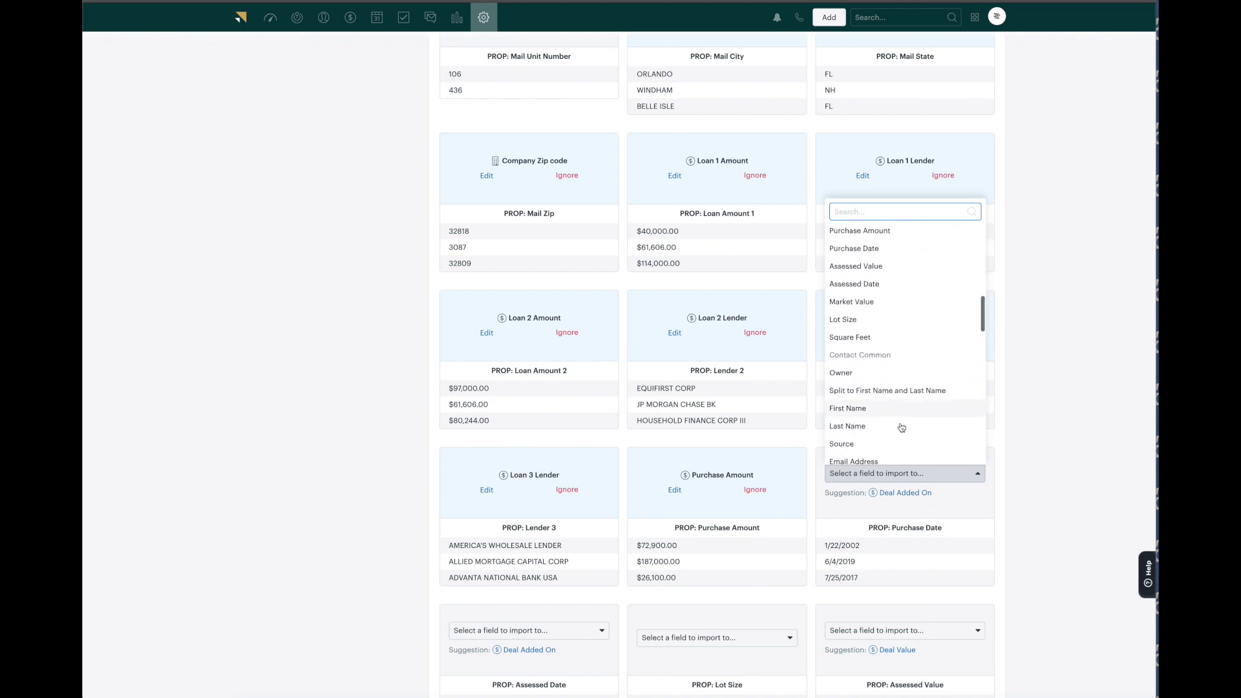
{"action": "scroll", "coordinate": [901, 427], "scroll_direction": "down", "scroll_amount": 3}
{"action": "scroll", "coordinate": [901, 427], "scroll_direction": "up", "scroll_amount": 4}
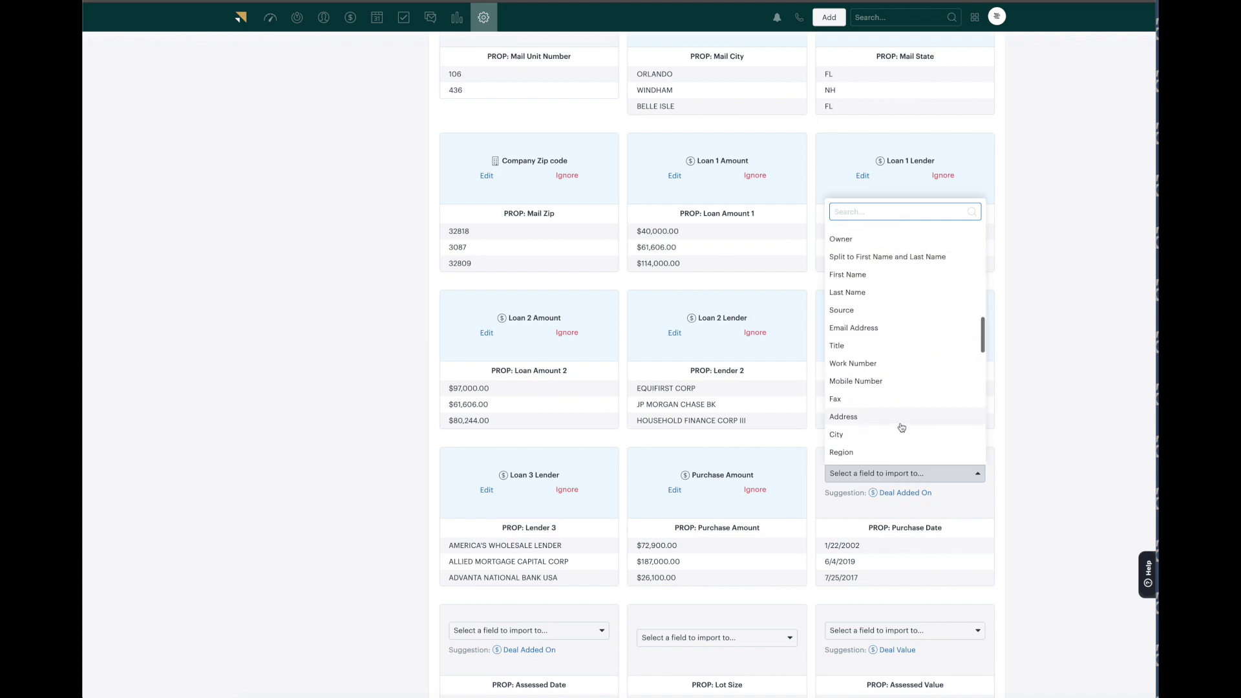
{"action": "scroll", "coordinate": [901, 427], "scroll_direction": "up", "scroll_amount": 4}
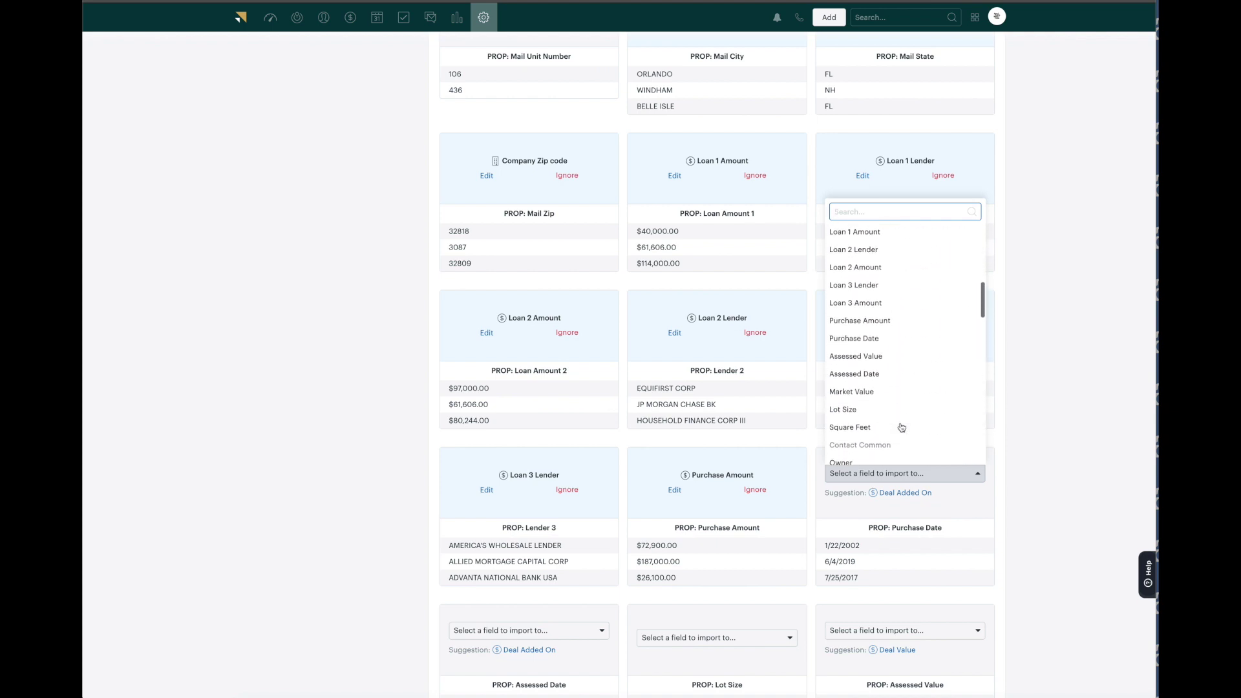
{"action": "left_click", "coordinate": [863, 345]}
Step: Map the "PROP: Assessed Date" column to the deal custom field Assessed Value
{"action": "scroll", "coordinate": [689, 489], "scroll_direction": "down", "scroll_amount": 6}
{"action": "left_click", "coordinate": [508, 258]}
{"action": "scroll", "coordinate": [523, 446], "scroll_direction": "down", "scroll_amount": 5}
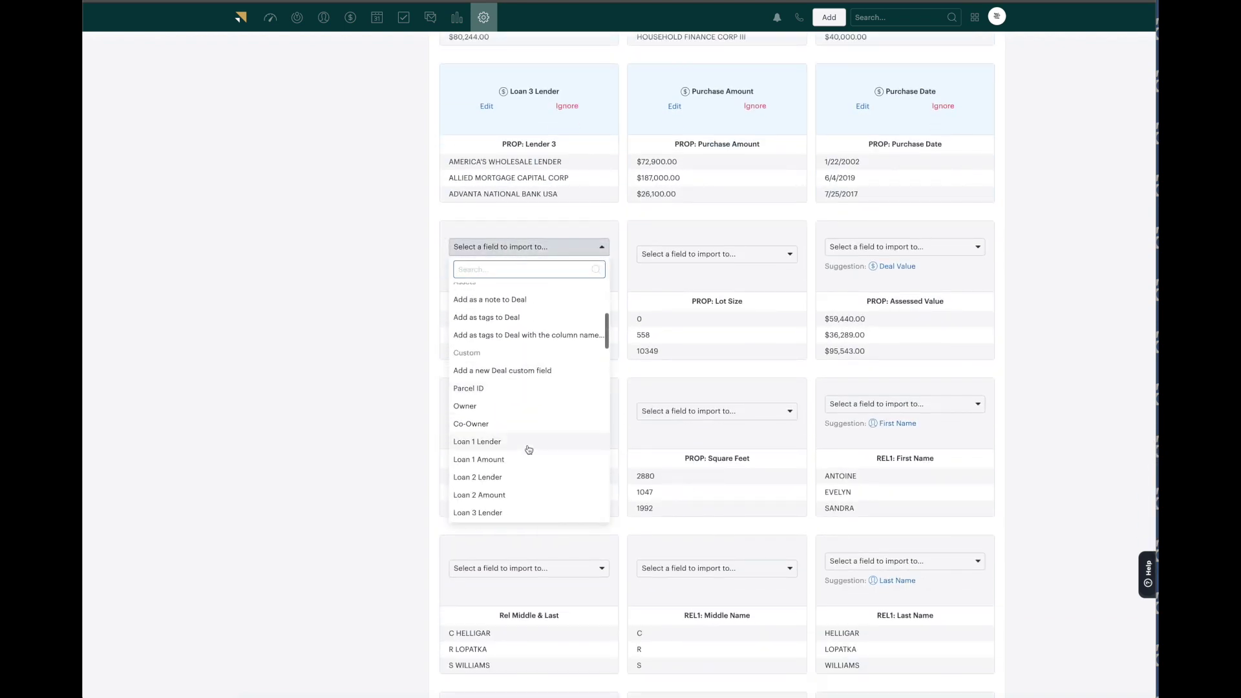
{"action": "scroll", "coordinate": [528, 449], "scroll_direction": "down", "scroll_amount": 1}
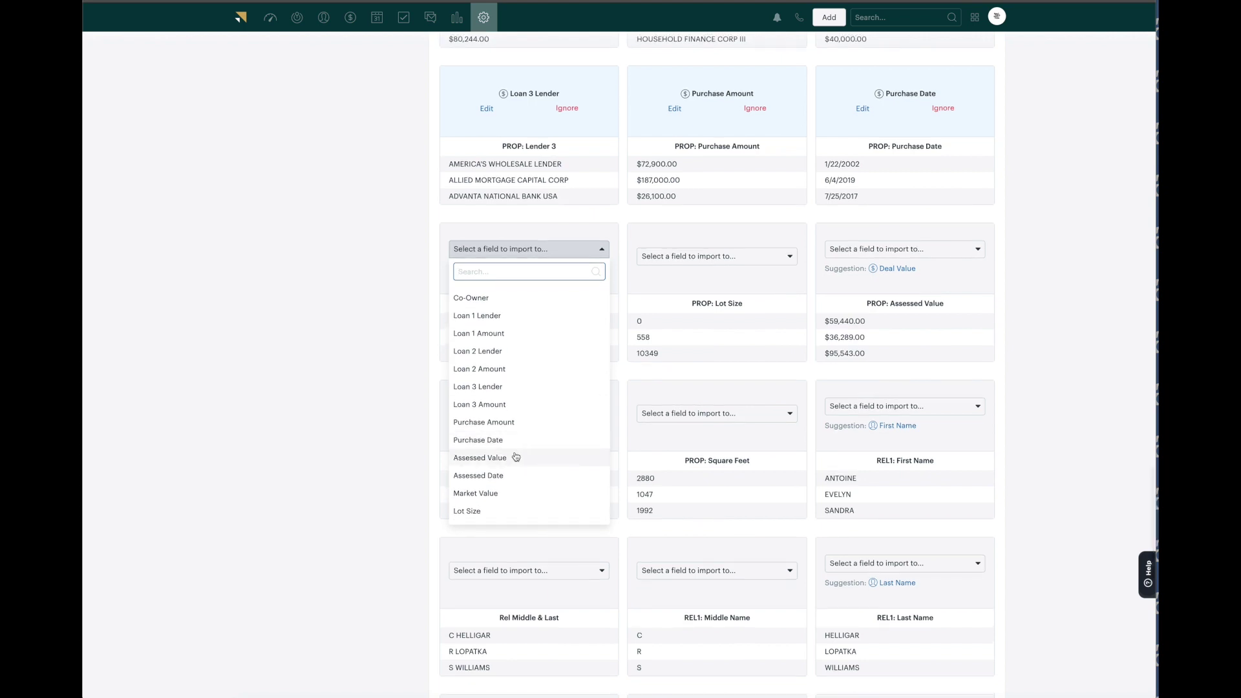
{"action": "left_click", "coordinate": [510, 458]}
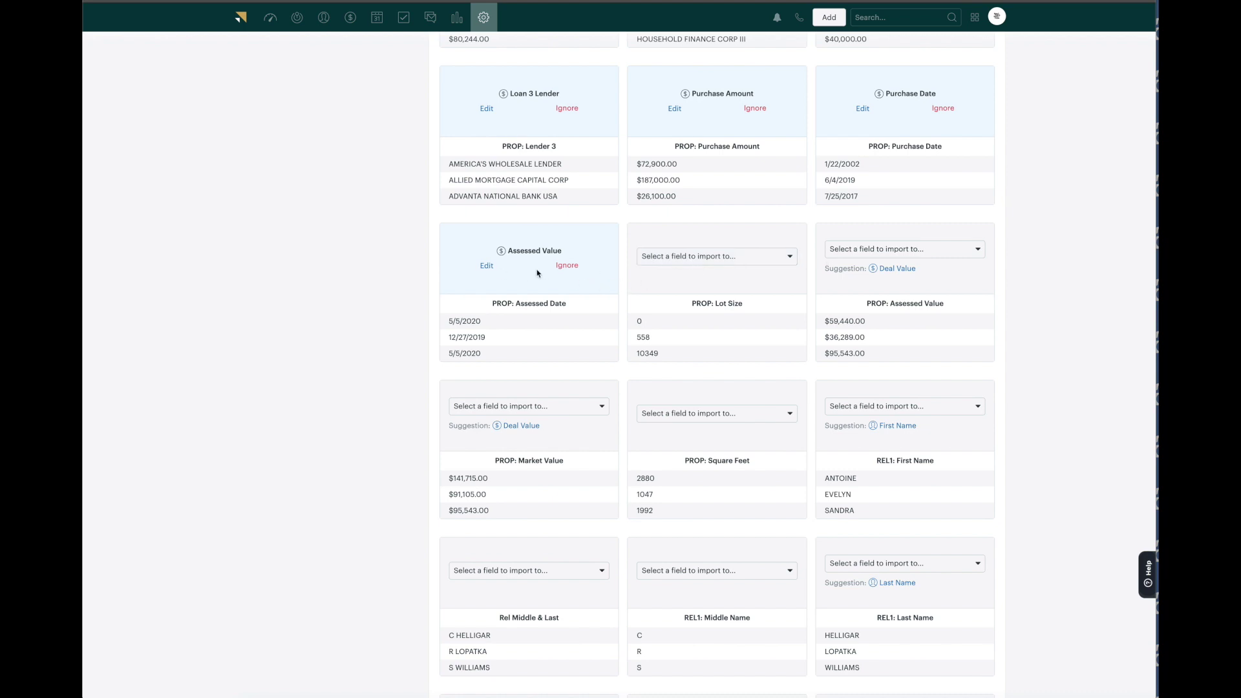
Step: Change the mapping of the "PROP: Assessed Date" column to the deal custom field Assessed Date
{"action": "left_click", "coordinate": [486, 265]}
{"action": "left_click", "coordinate": [504, 250]}
{"action": "scroll", "coordinate": [526, 396], "scroll_direction": "down", "scroll_amount": 4}
{"action": "scroll", "coordinate": [526, 396], "scroll_direction": "down", "scroll_amount": 5}
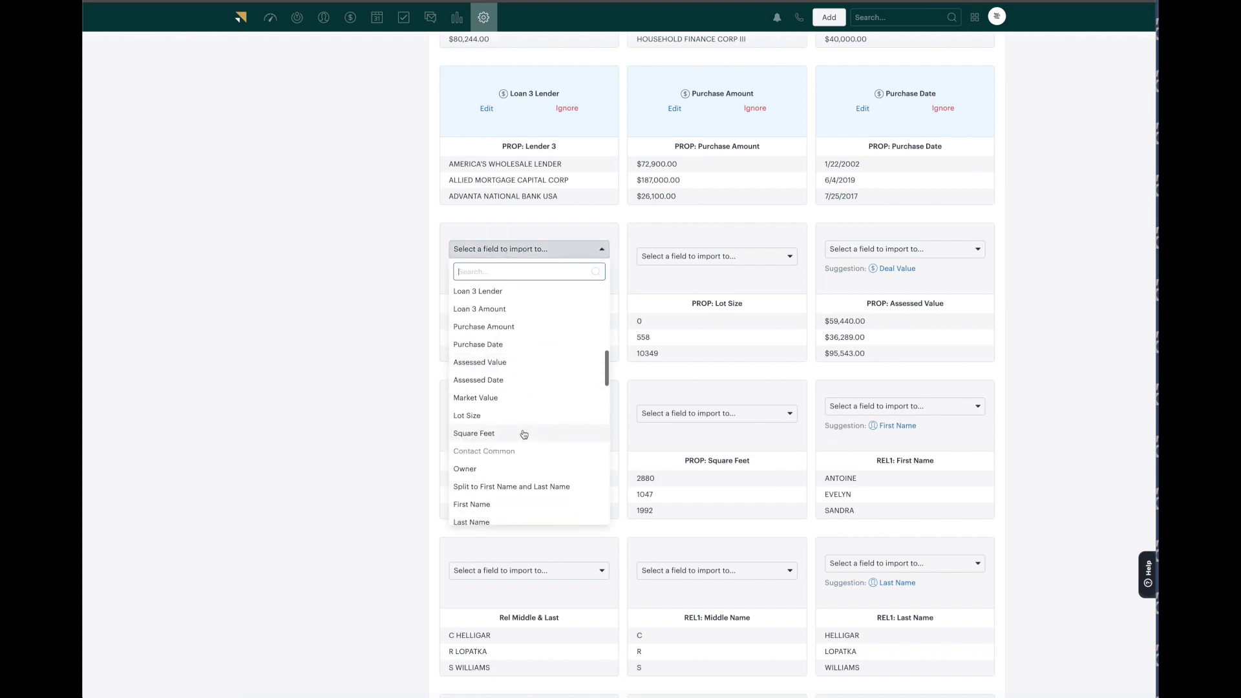
{"action": "left_click", "coordinate": [492, 386]}
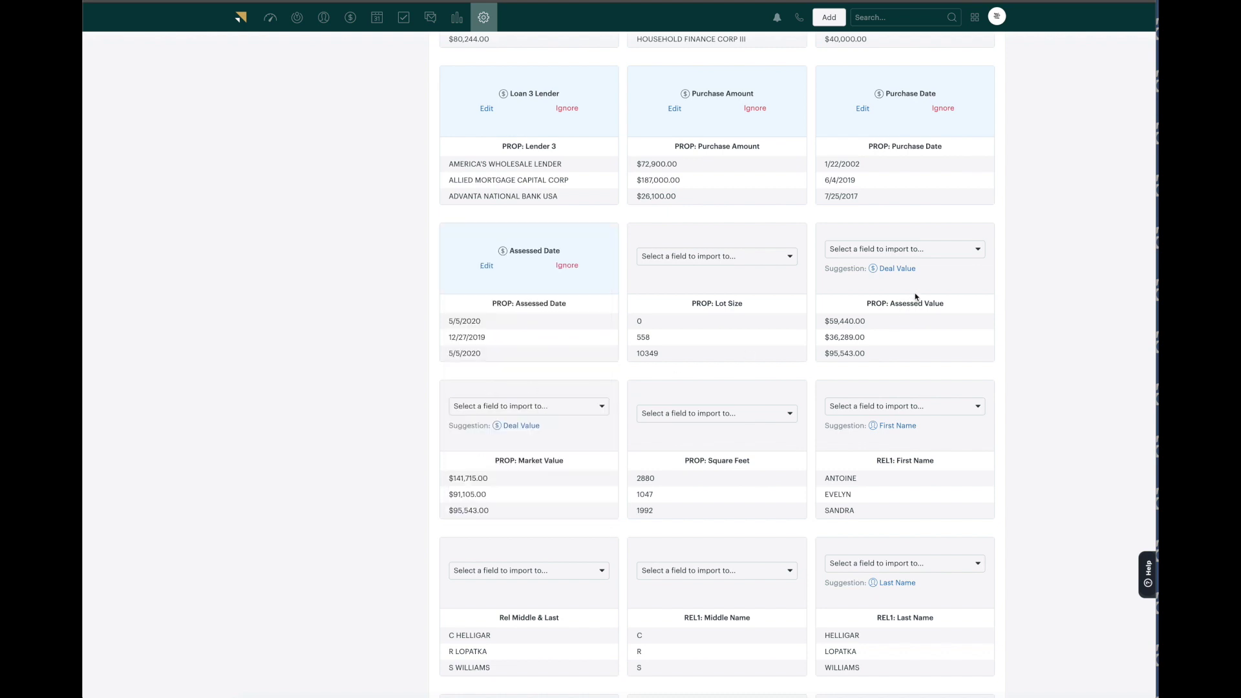
Step: Map "PROP: Assessed Value" to the deal custom field Assessed Value and "PROP: Lot Size" to Lot Size
{"action": "left_click", "coordinate": [905, 245]}
{"action": "scroll", "coordinate": [890, 424], "scroll_direction": "down", "scroll_amount": 5}
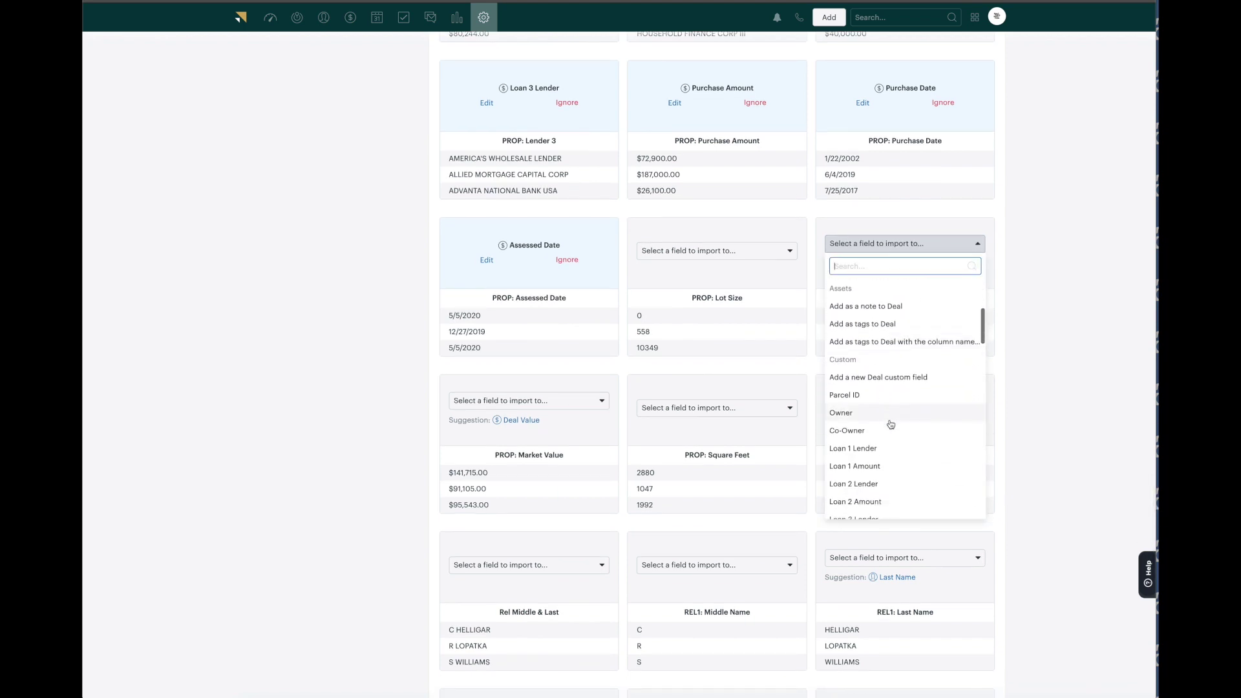
{"action": "left_click", "coordinate": [885, 428]}
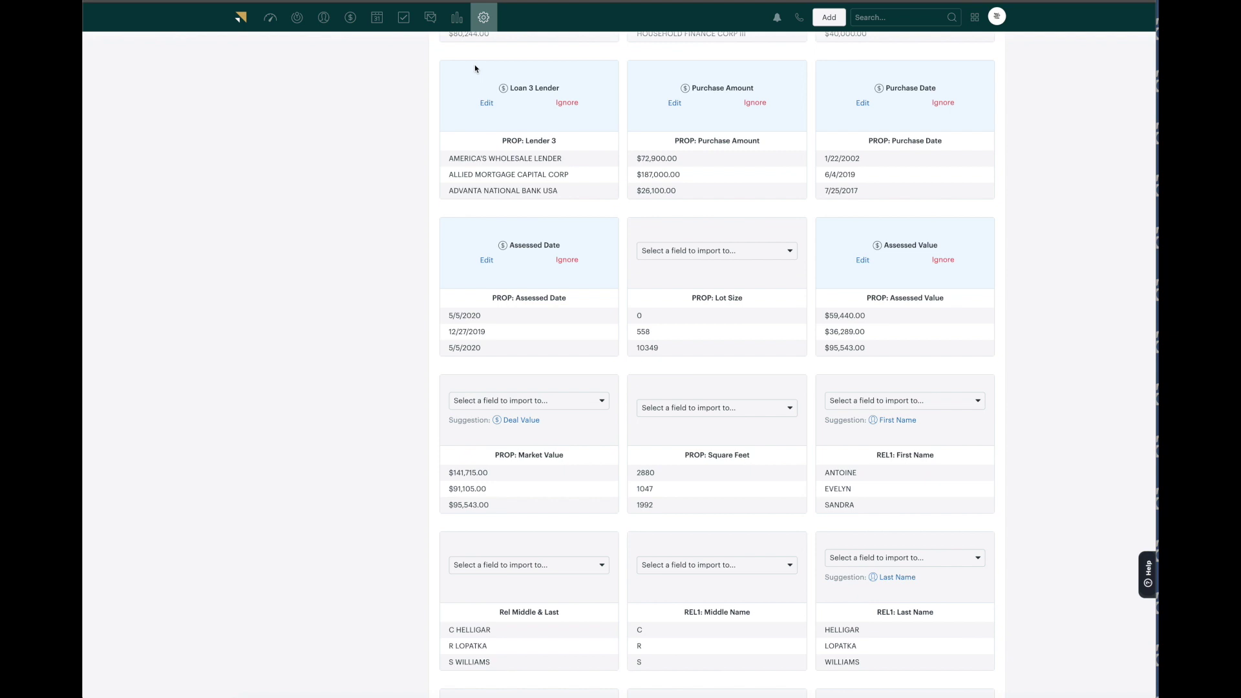
{"action": "left_click", "coordinate": [714, 253]}
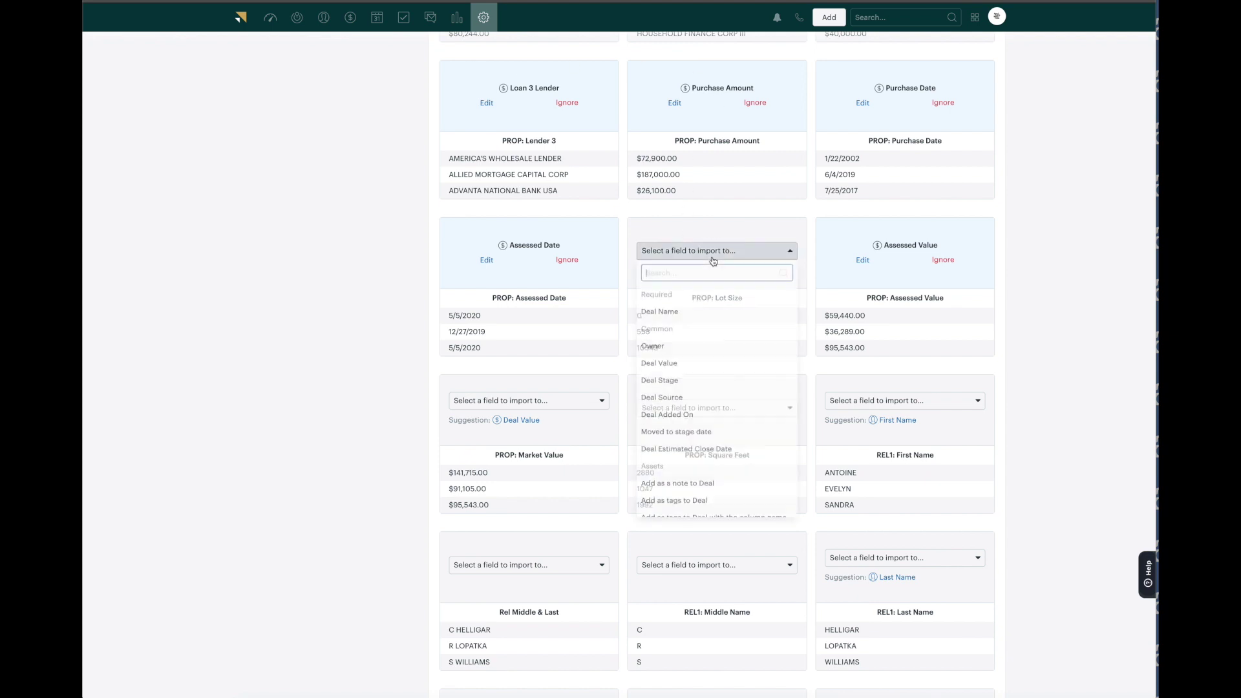
{"action": "scroll", "coordinate": [715, 372], "scroll_direction": "down", "scroll_amount": 3}
{"action": "scroll", "coordinate": [716, 371], "scroll_direction": "down", "scroll_amount": 5}
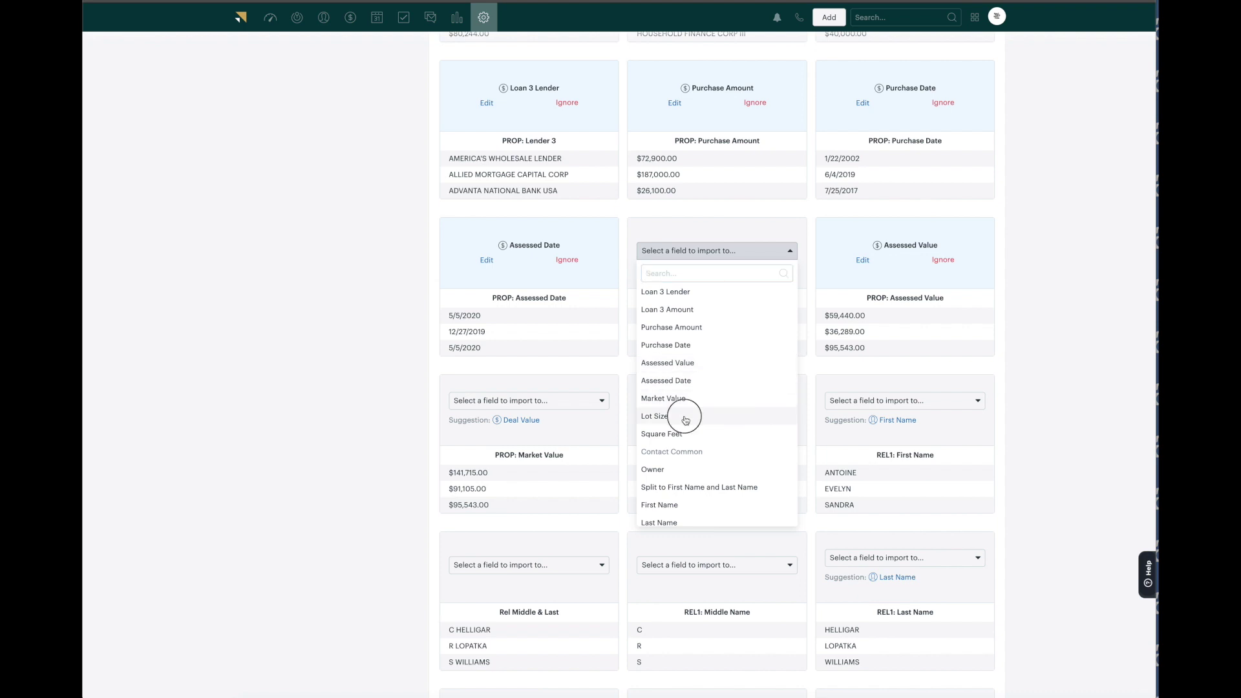
{"action": "left_click", "coordinate": [685, 420]}
Step: Map "PROP: Square Feet" to the deal custom field Square Feet and "PROP: Market Value" to Market Value
{"action": "scroll", "coordinate": [578, 420], "scroll_direction": "down", "scroll_amount": 1}
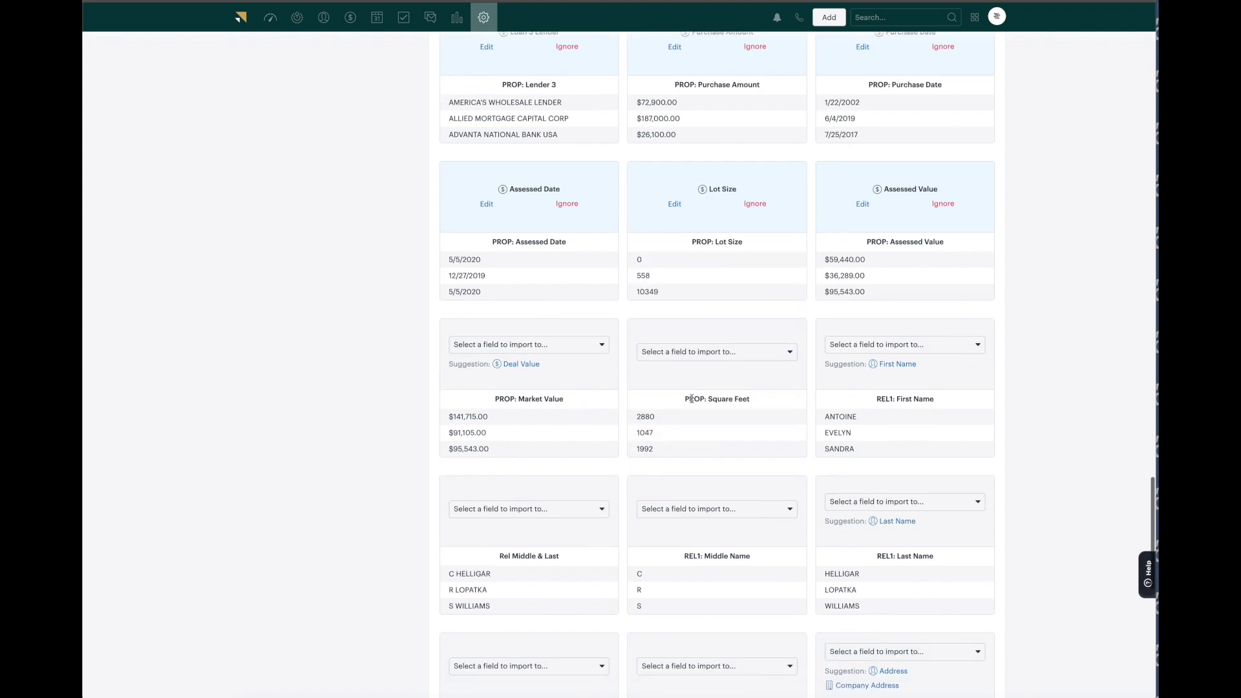
{"action": "left_click", "coordinate": [713, 352]}
{"action": "scroll", "coordinate": [732, 448], "scroll_direction": "down", "scroll_amount": 3}
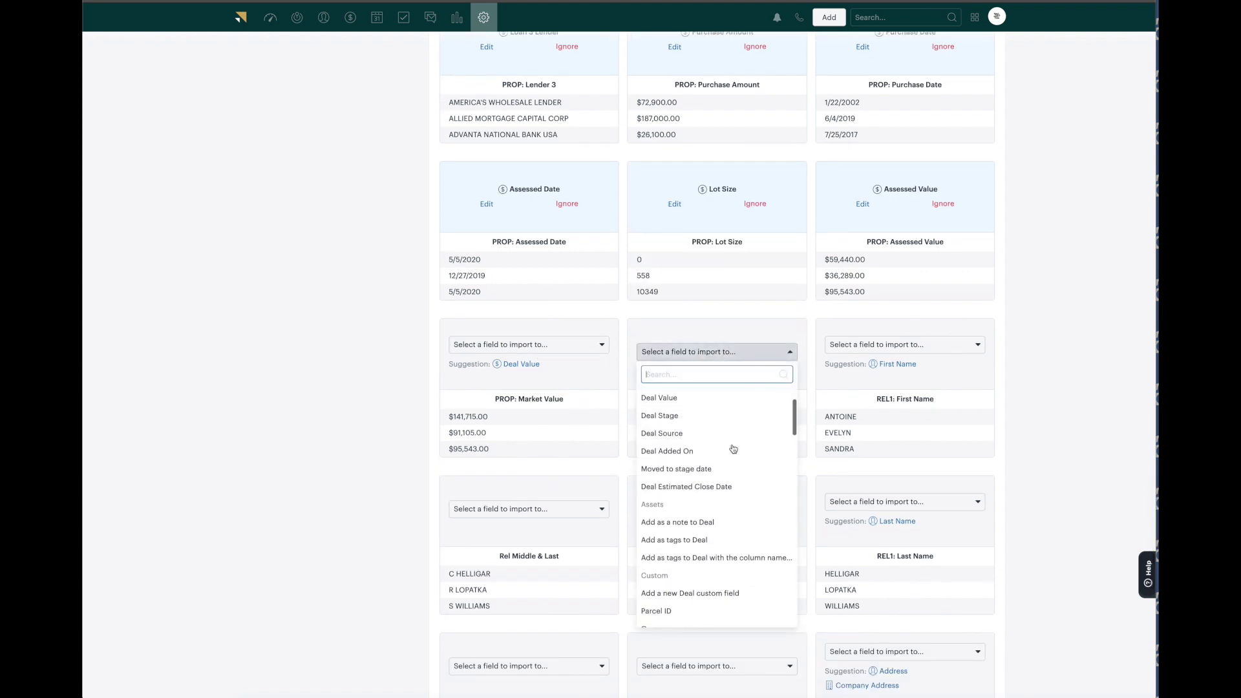
{"action": "scroll", "coordinate": [715, 480], "scroll_direction": "down", "scroll_amount": 4}
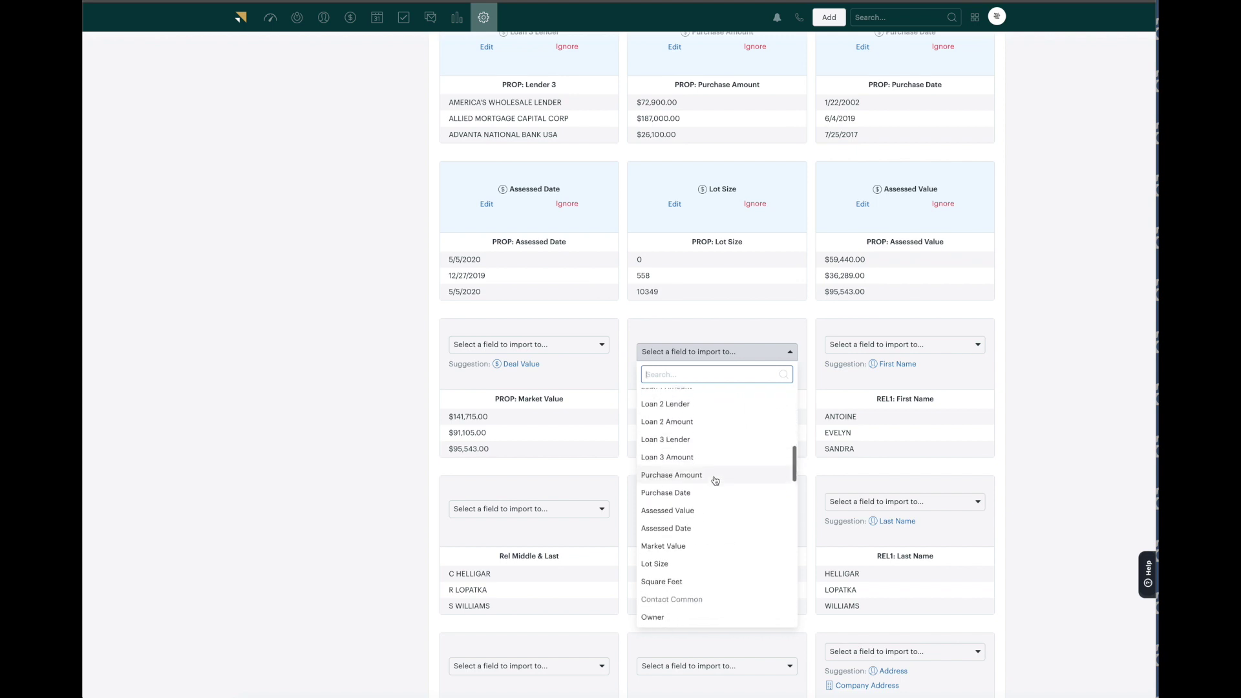
{"action": "left_click", "coordinate": [694, 484]}
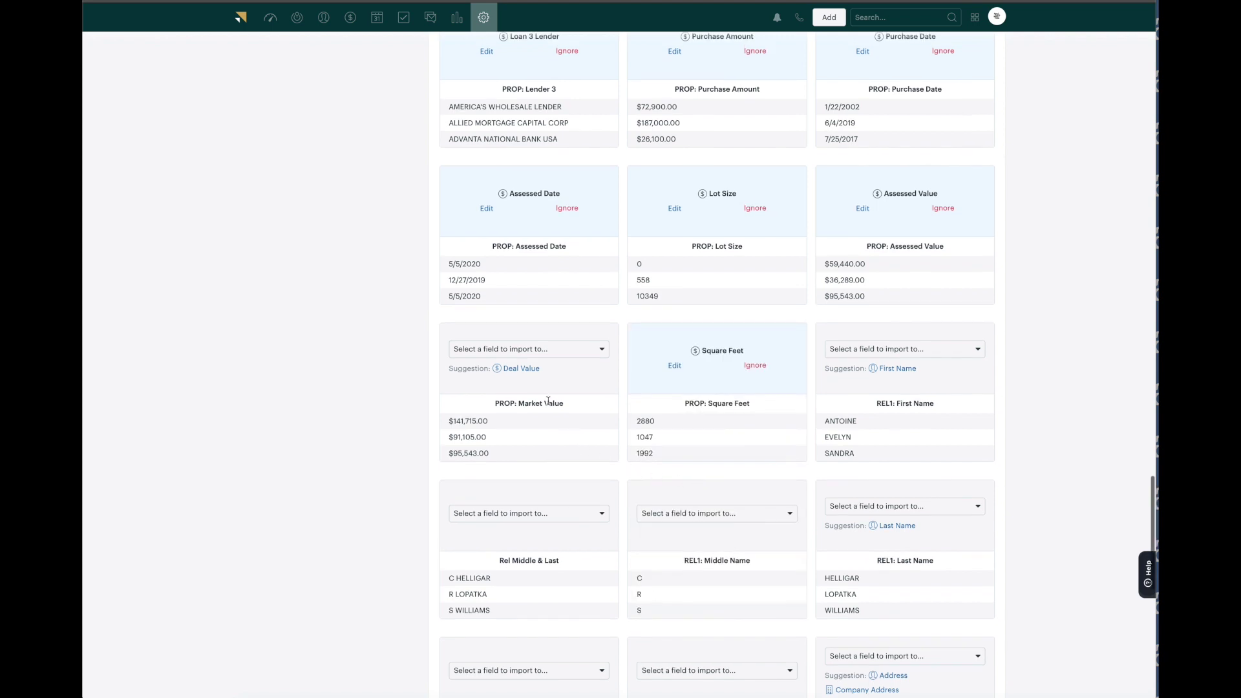
{"action": "left_click", "coordinate": [517, 349]}
{"action": "scroll", "coordinate": [527, 475], "scroll_direction": "down", "scroll_amount": 5}
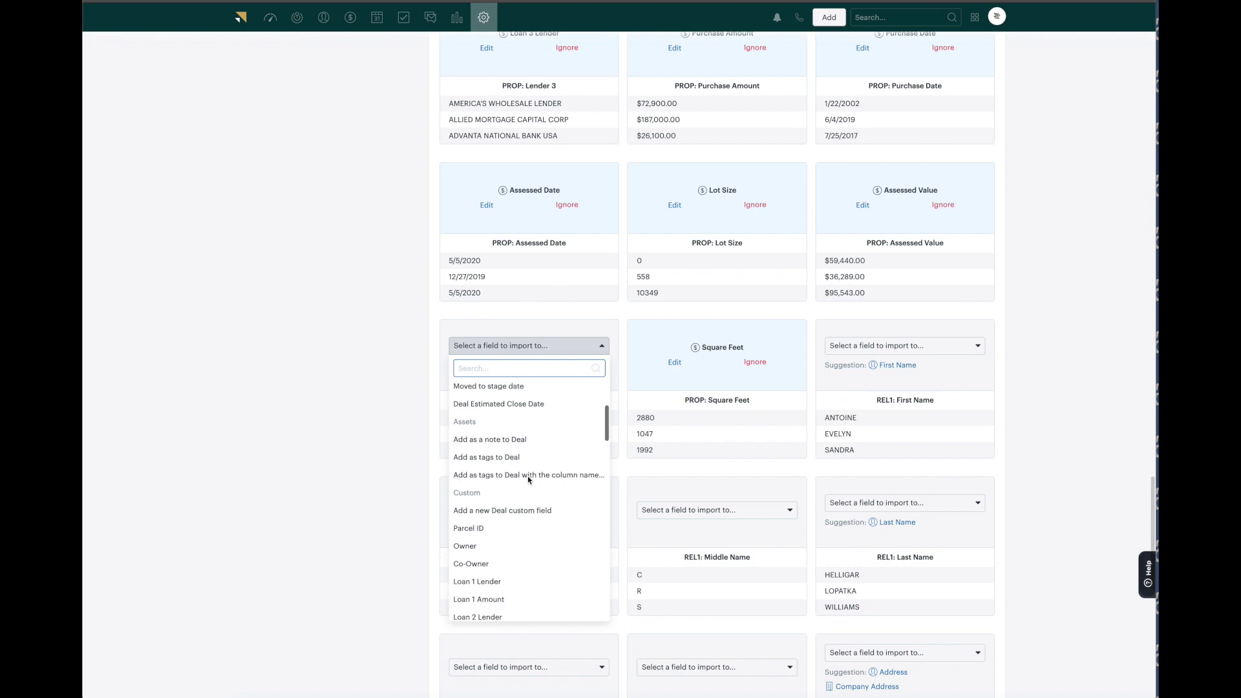
{"action": "scroll", "coordinate": [510, 557], "scroll_direction": "down", "scroll_amount": 2}
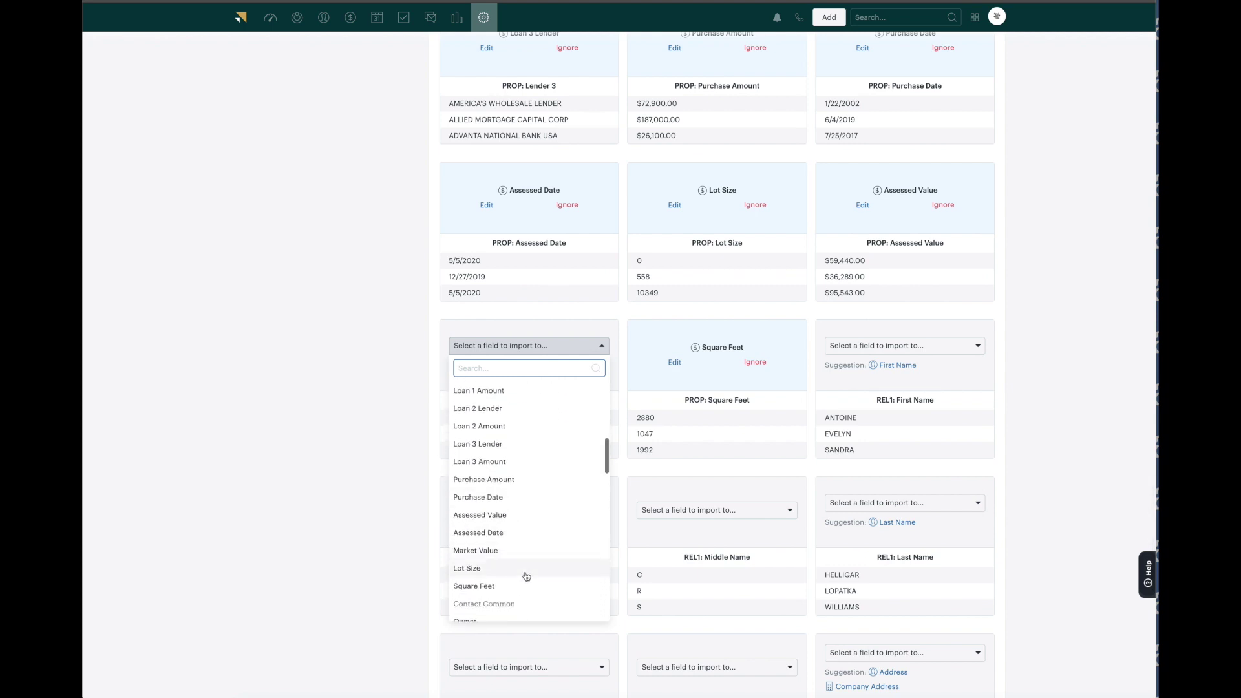
{"action": "left_click", "coordinate": [510, 554]}
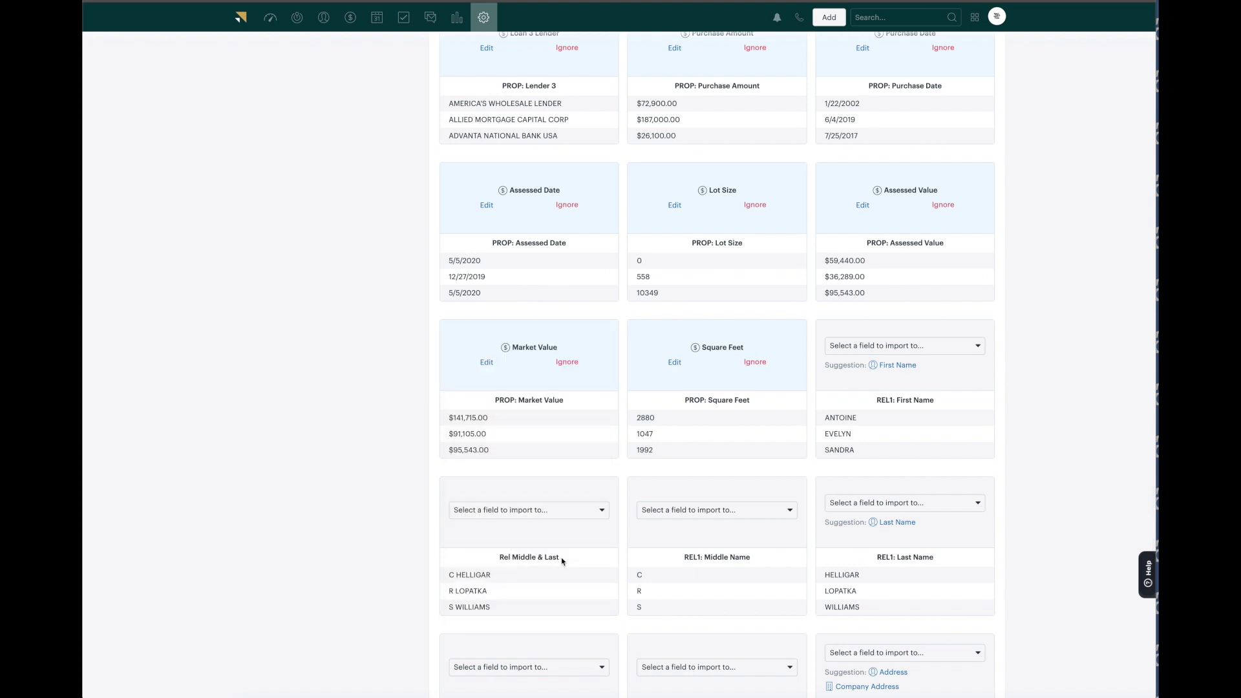
Step: Check the column mappings for the property, mailing and loan data, and show the import summary
{"action": "scroll", "coordinate": [885, 431], "scroll_direction": "up", "scroll_amount": 5}
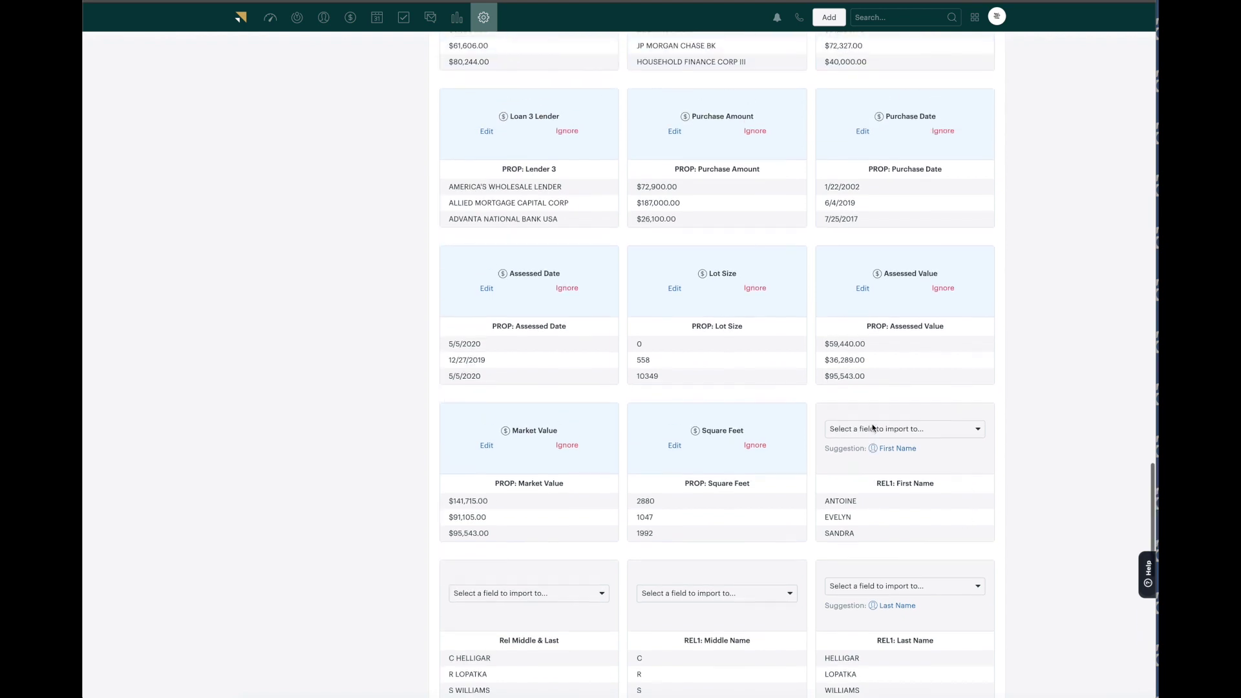
{"action": "scroll", "coordinate": [841, 374], "scroll_direction": "up", "scroll_amount": 6}
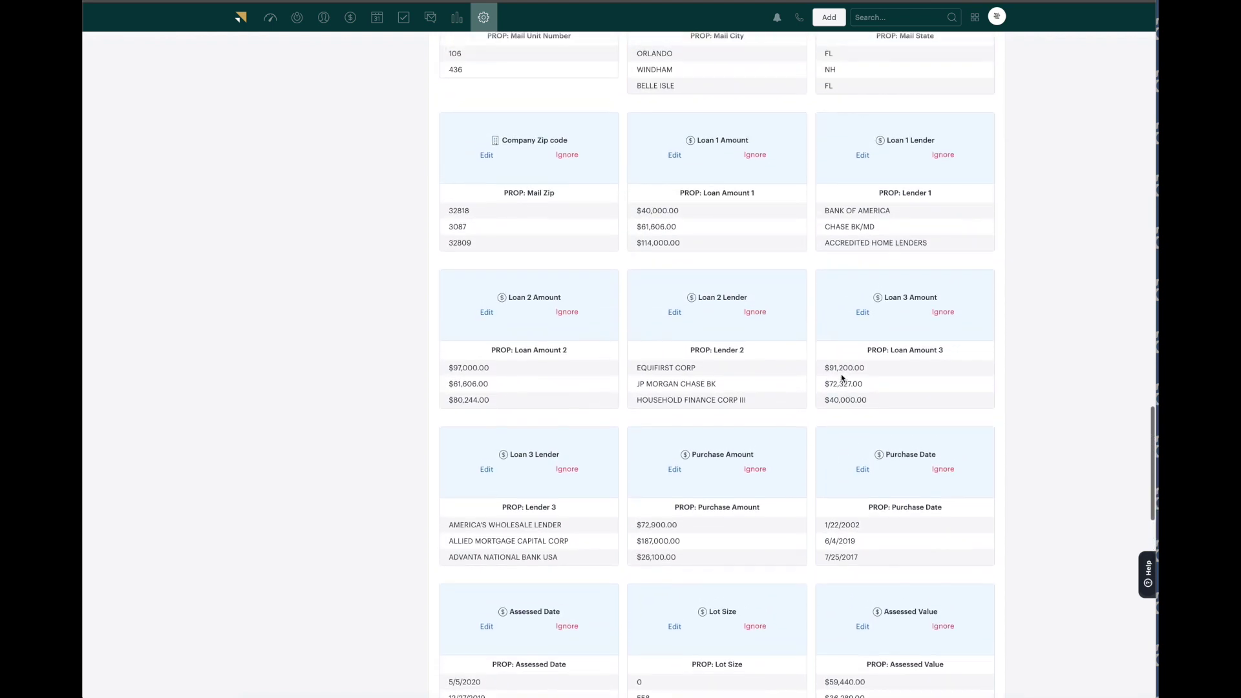
{"action": "scroll", "coordinate": [842, 377], "scroll_direction": "up", "scroll_amount": 7}
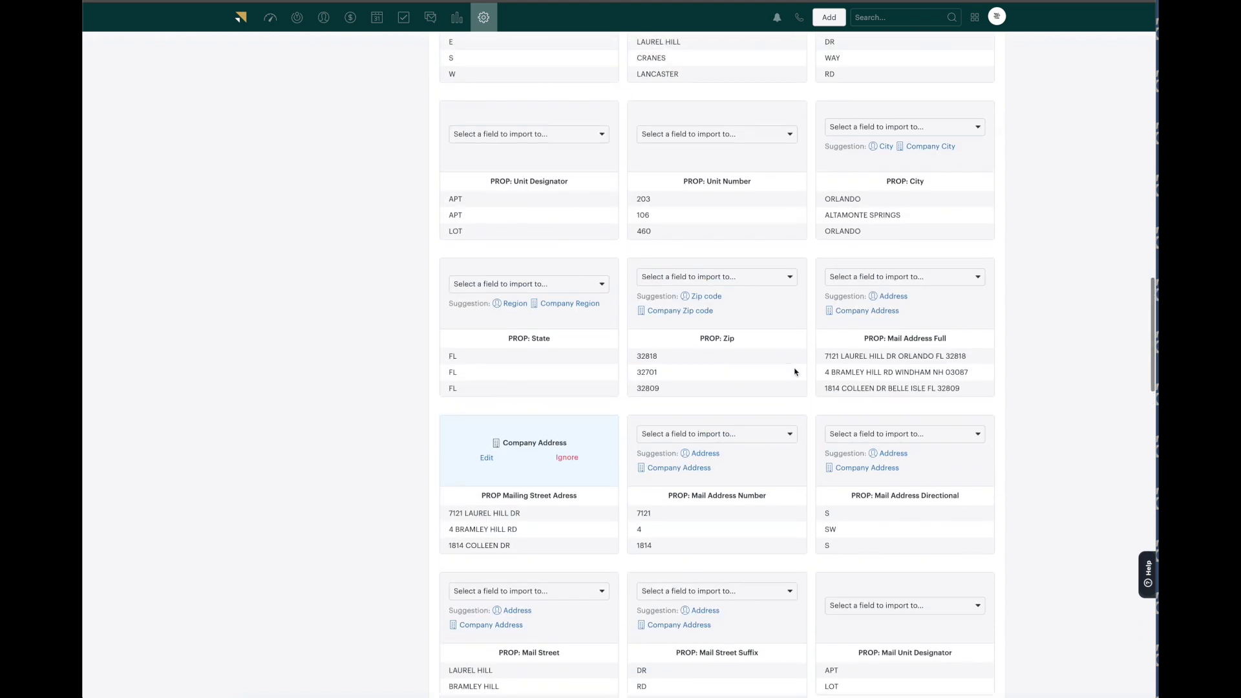
{"action": "scroll", "coordinate": [785, 372], "scroll_direction": "down", "scroll_amount": 1}
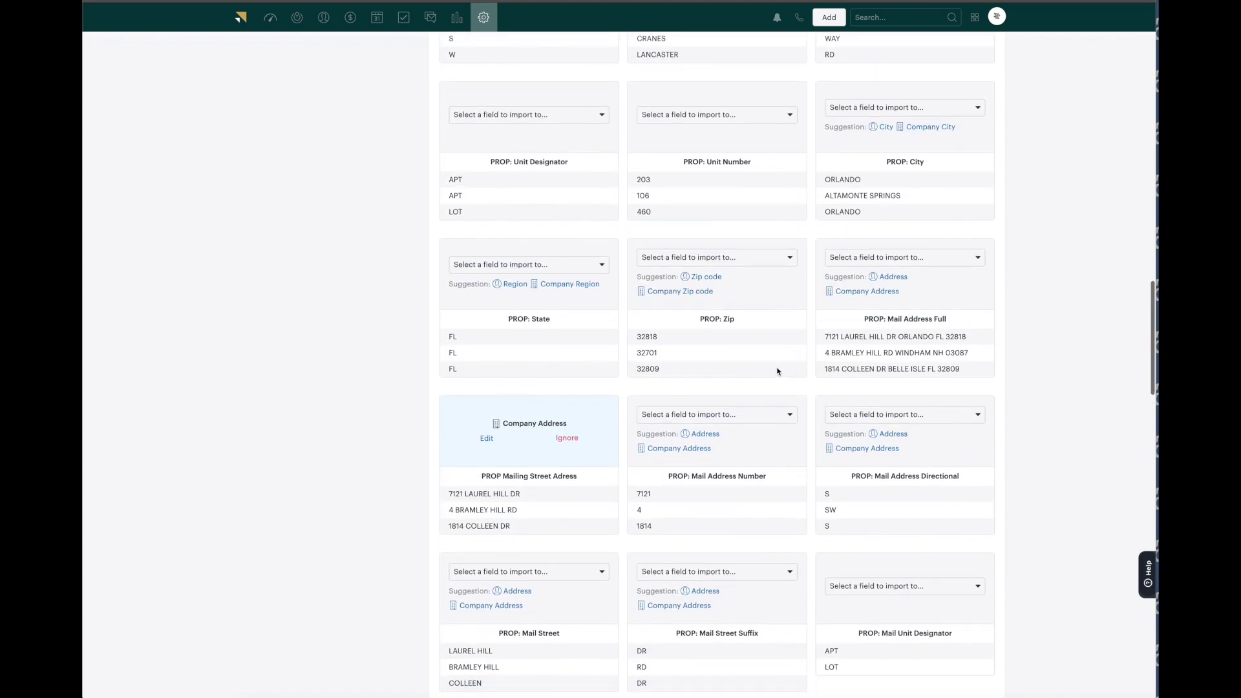
{"action": "scroll", "coordinate": [786, 373], "scroll_direction": "down", "scroll_amount": 12}
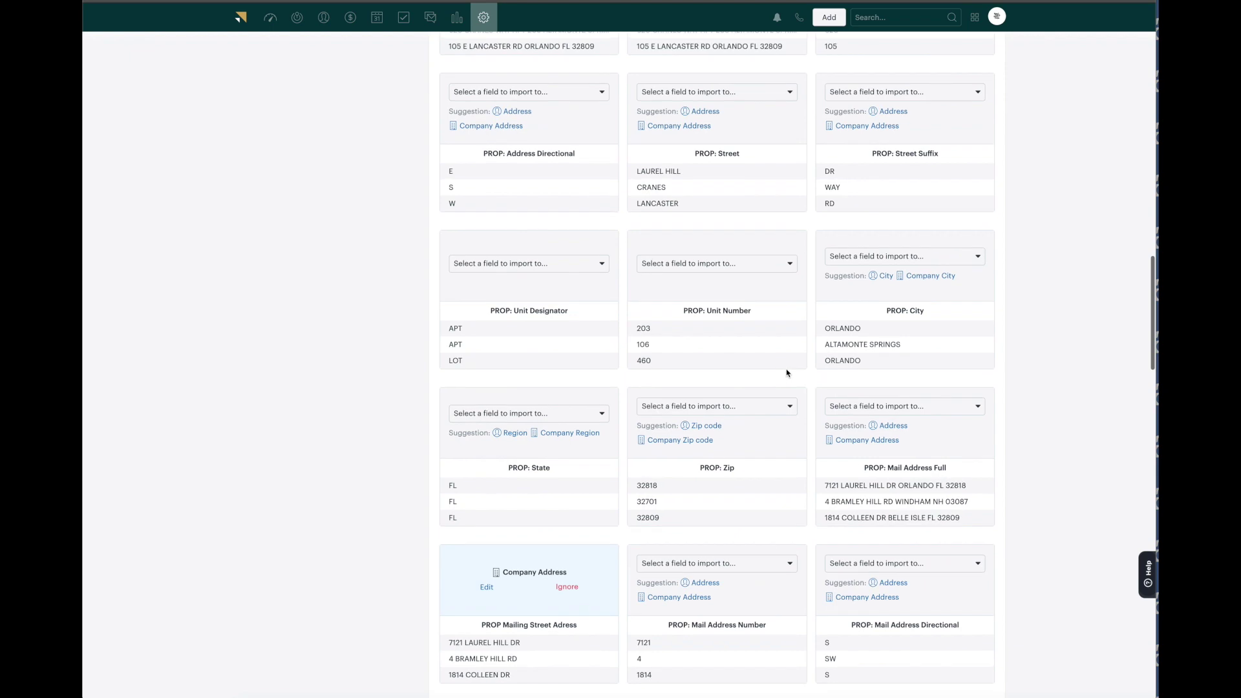
{"action": "scroll", "coordinate": [785, 369], "scroll_direction": "down", "scroll_amount": 15}
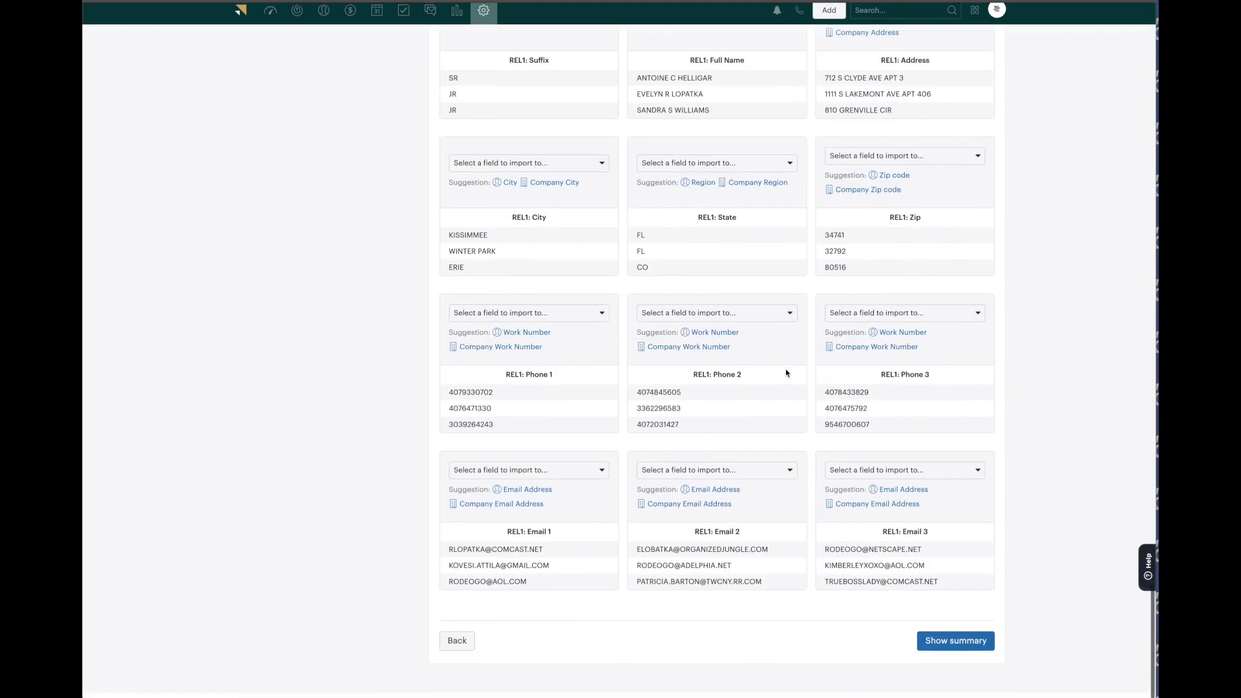
{"action": "left_click", "coordinate": [971, 650]}
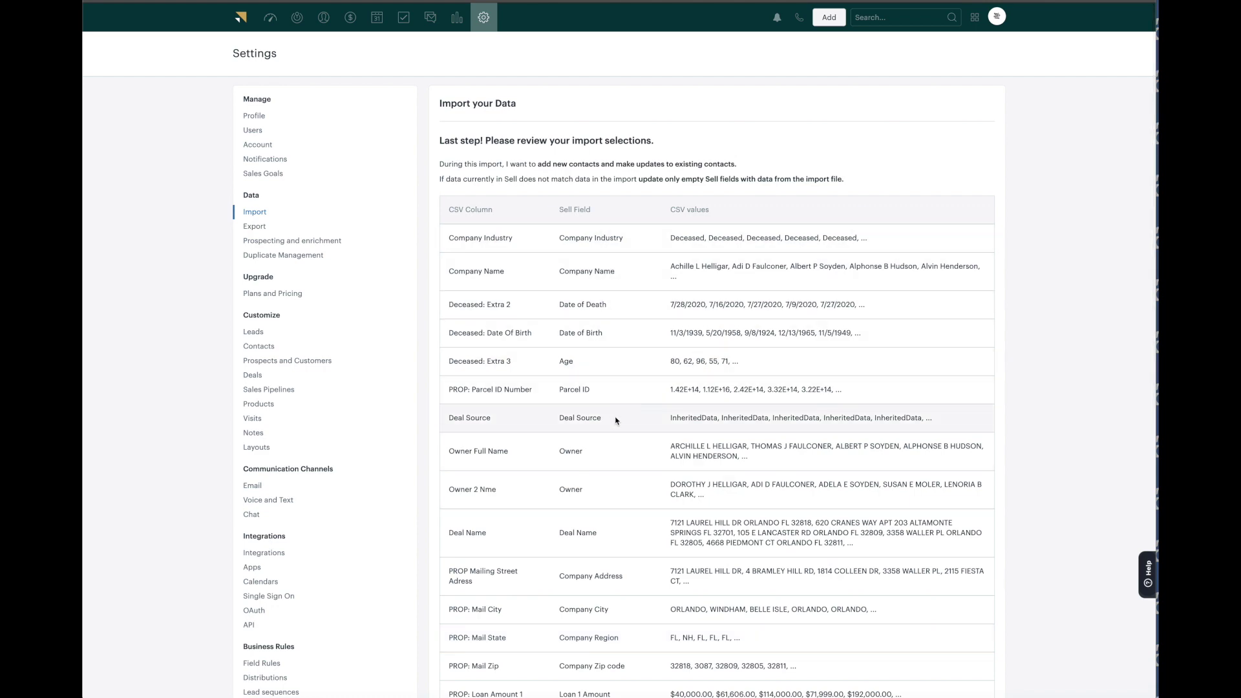
Step: Review the import summary's column-to-field selections, submit the import and return to the dashboard
{"action": "scroll", "coordinate": [617, 421], "scroll_direction": "down", "scroll_amount": 5}
{"action": "scroll", "coordinate": [625, 426], "scroll_direction": "down", "scroll_amount": 3}
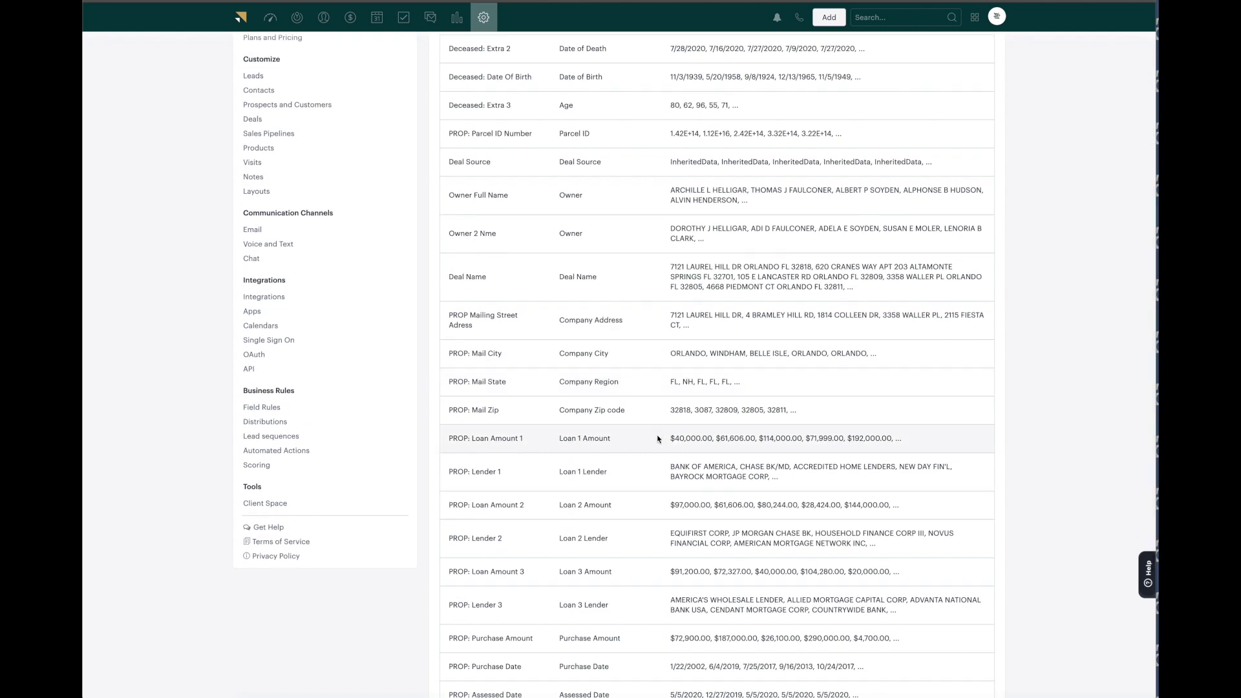
{"action": "scroll", "coordinate": [657, 442], "scroll_direction": "down", "scroll_amount": 3}
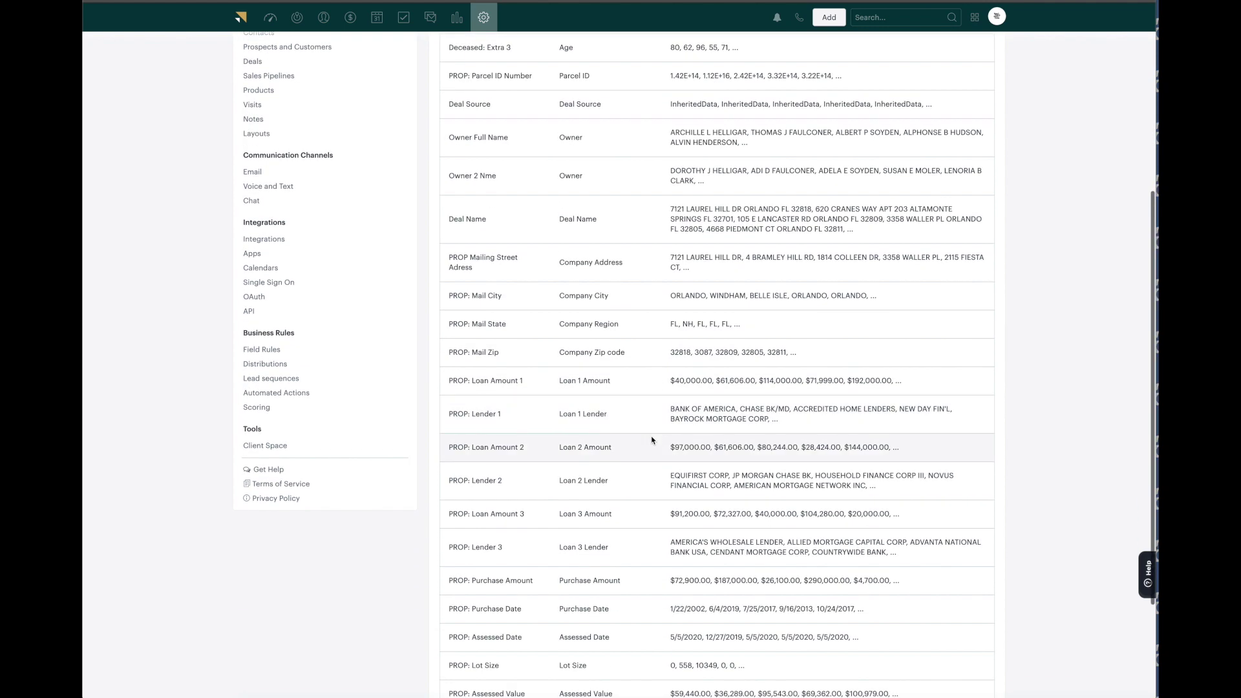
{"action": "scroll", "coordinate": [646, 439], "scroll_direction": "down", "scroll_amount": 4}
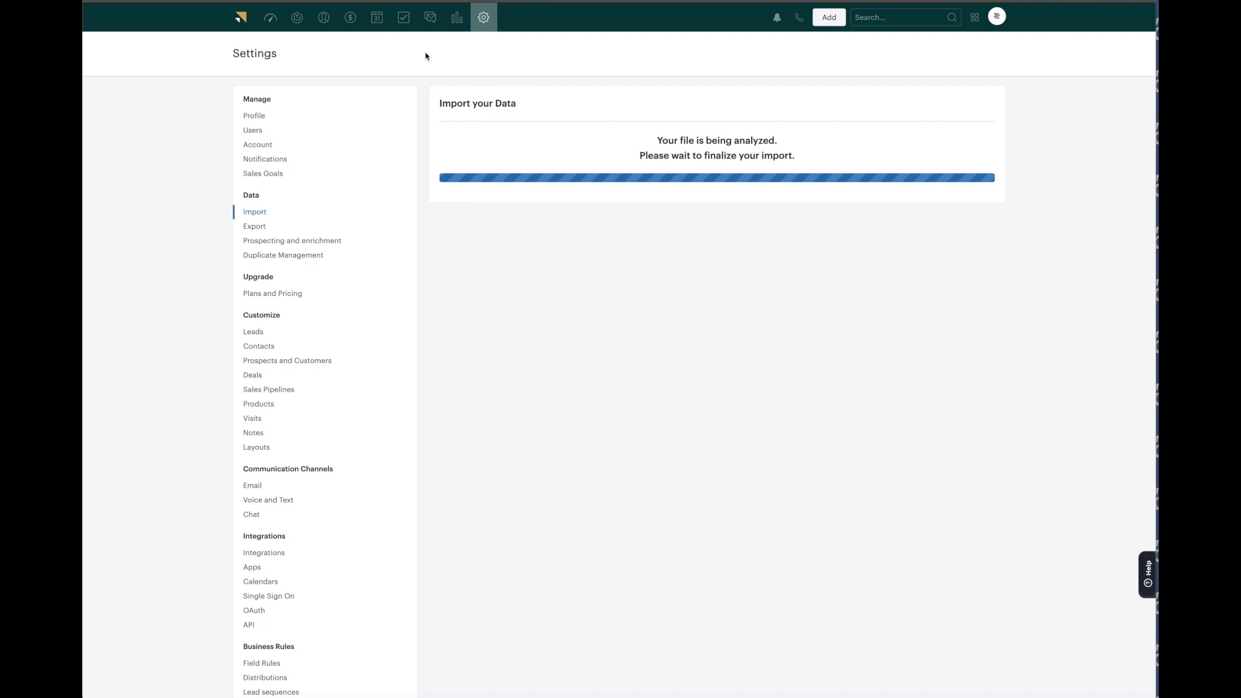
{"action": "left_click", "coordinate": [241, 20]}
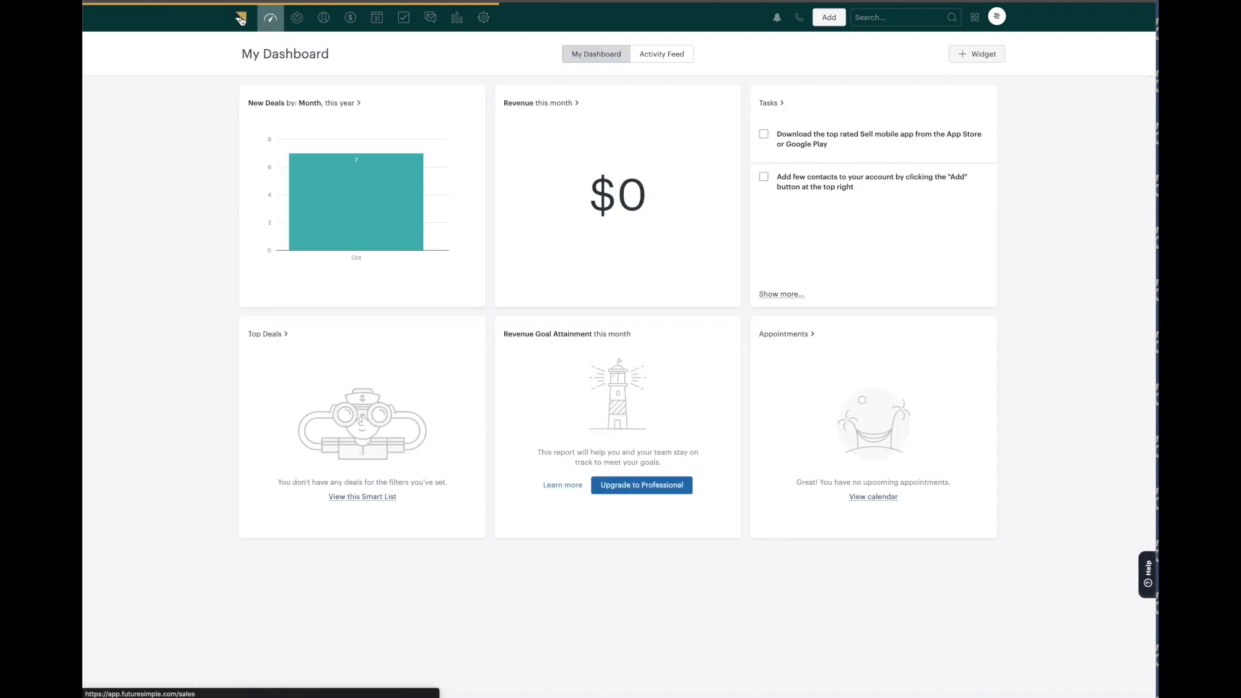